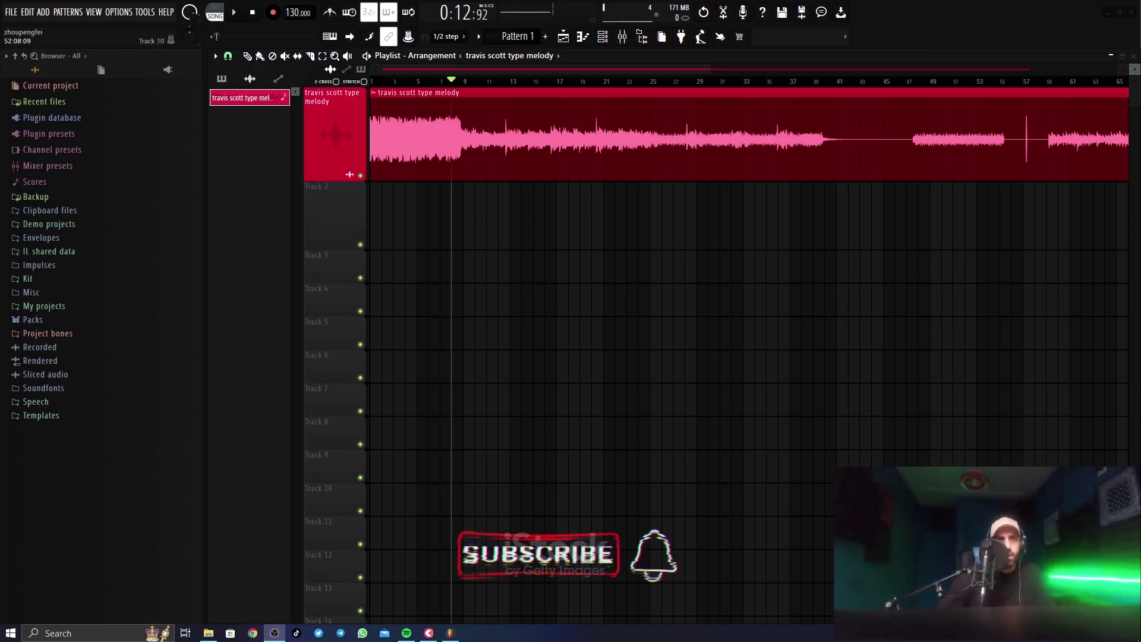
Play the Travis Scott type melody from the start of the playlist and view its sample settings.
scroll(555, 71, down, 3)
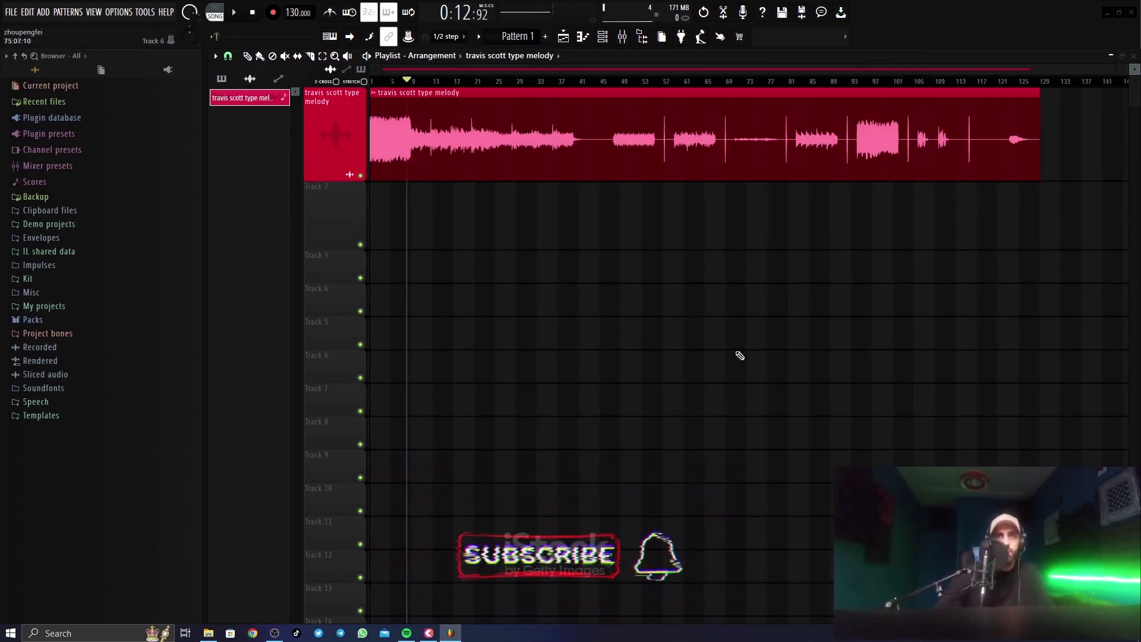
click(395, 82)
key(space)
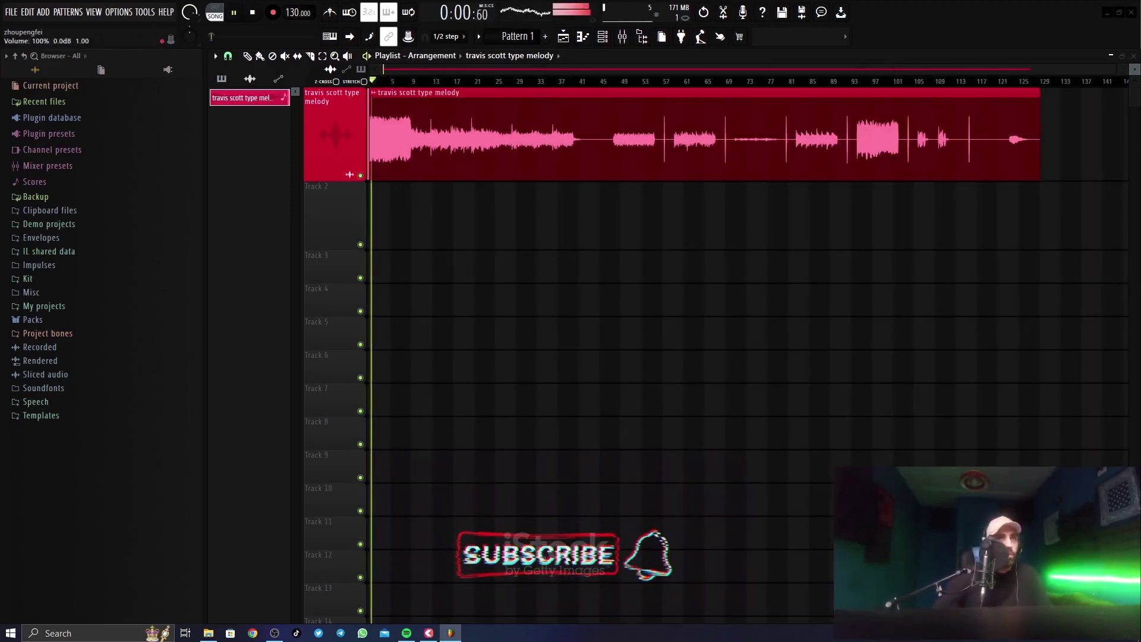
double_click(547, 162)
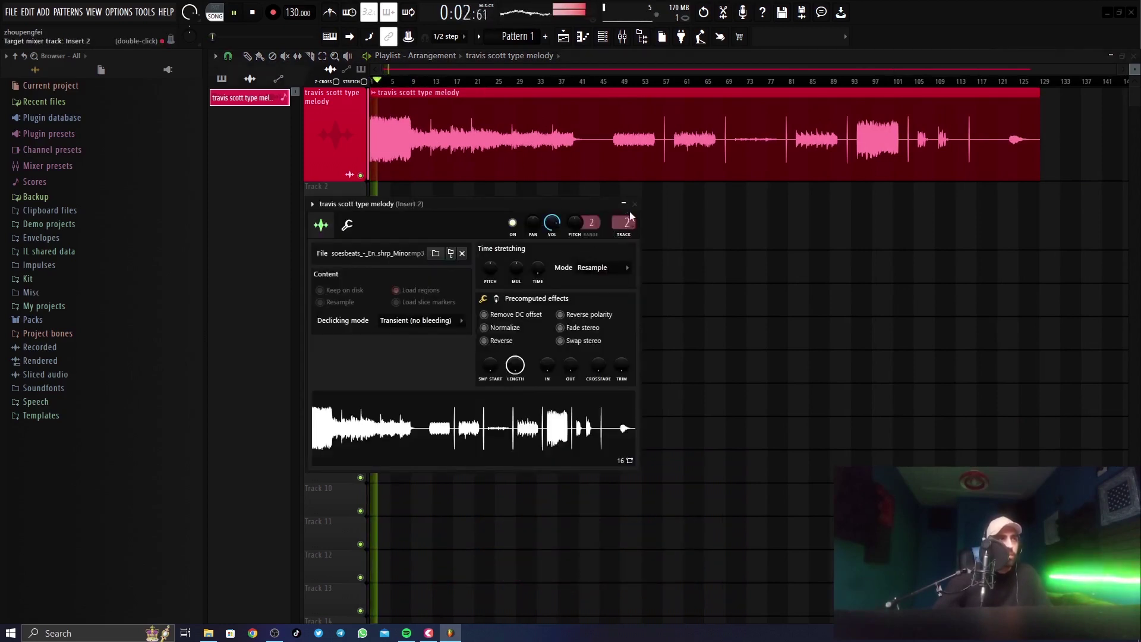
key(space)
click(635, 205)
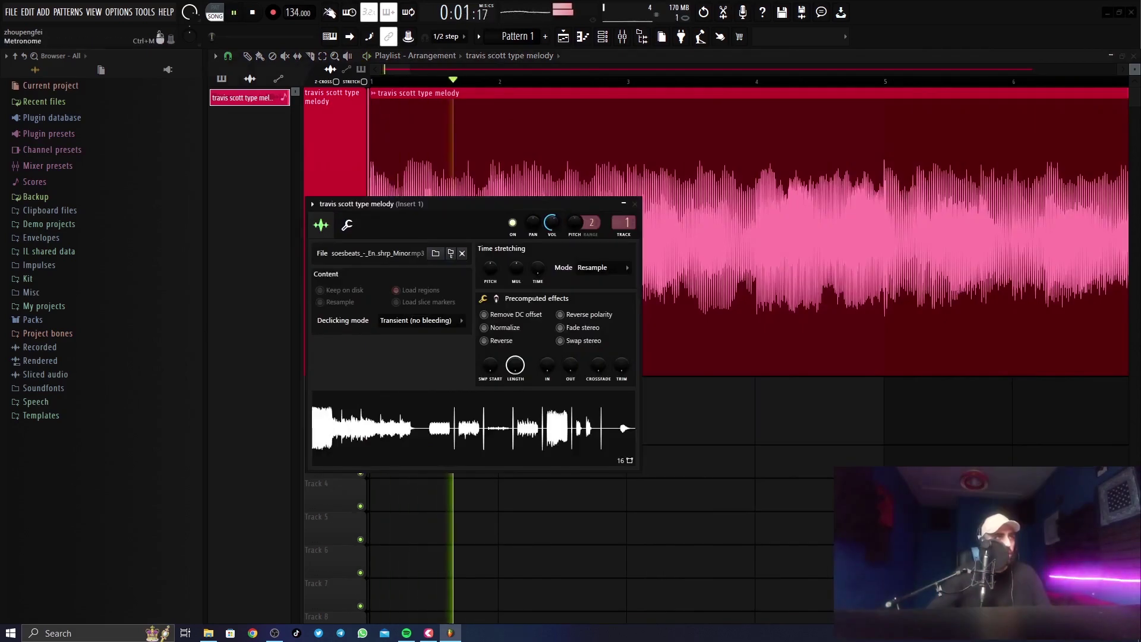
Turn on the metronome, close the sample settings and check the melody's timing against the beat.
click(330, 14)
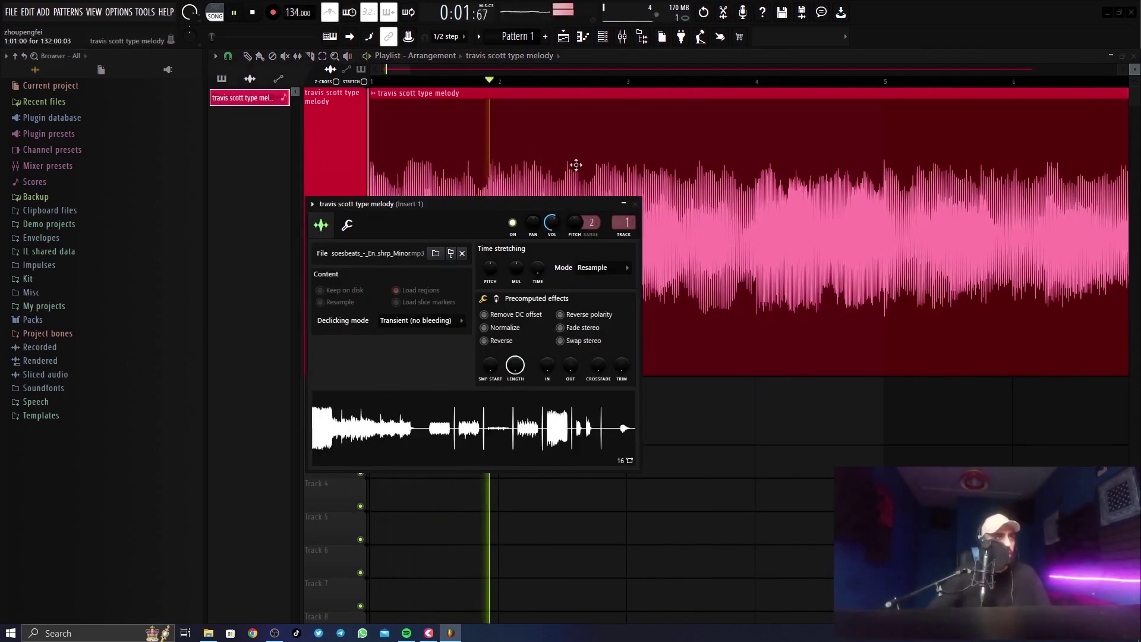
click(634, 204)
scroll(636, 81, down, 4)
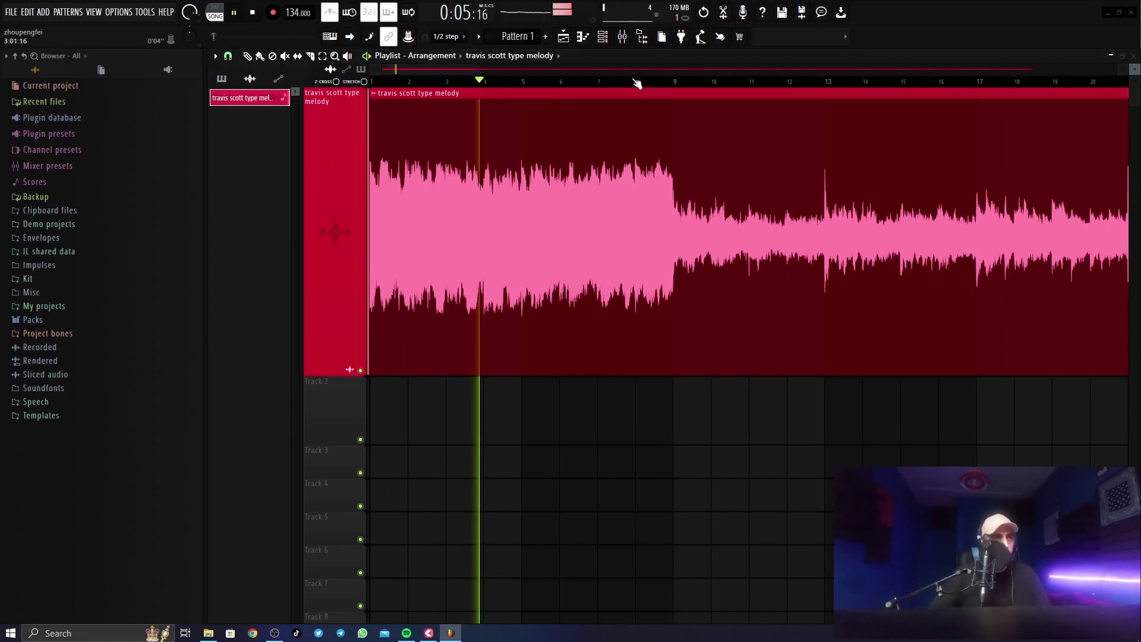
scroll(637, 83, down, 1)
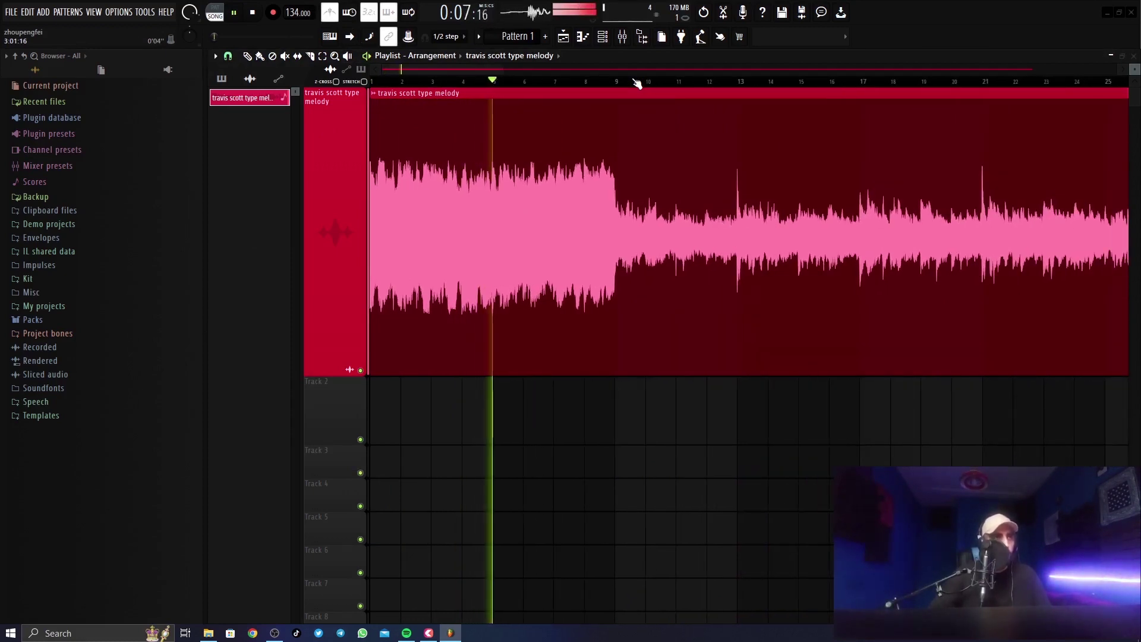
scroll(637, 83, down, 2)
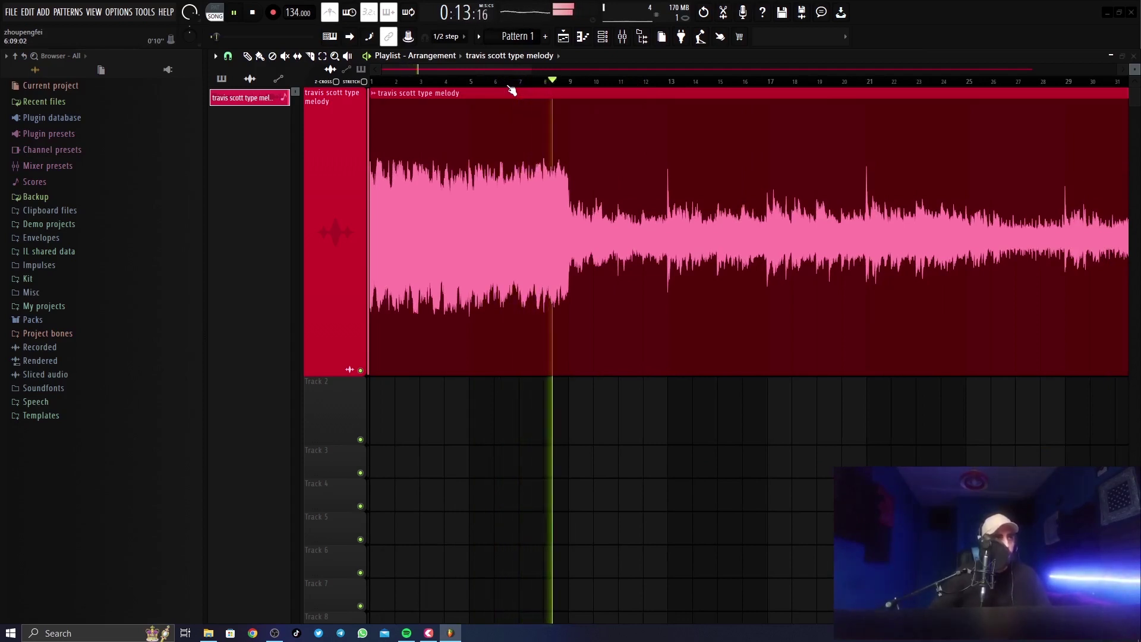
scroll(511, 89, down, 5)
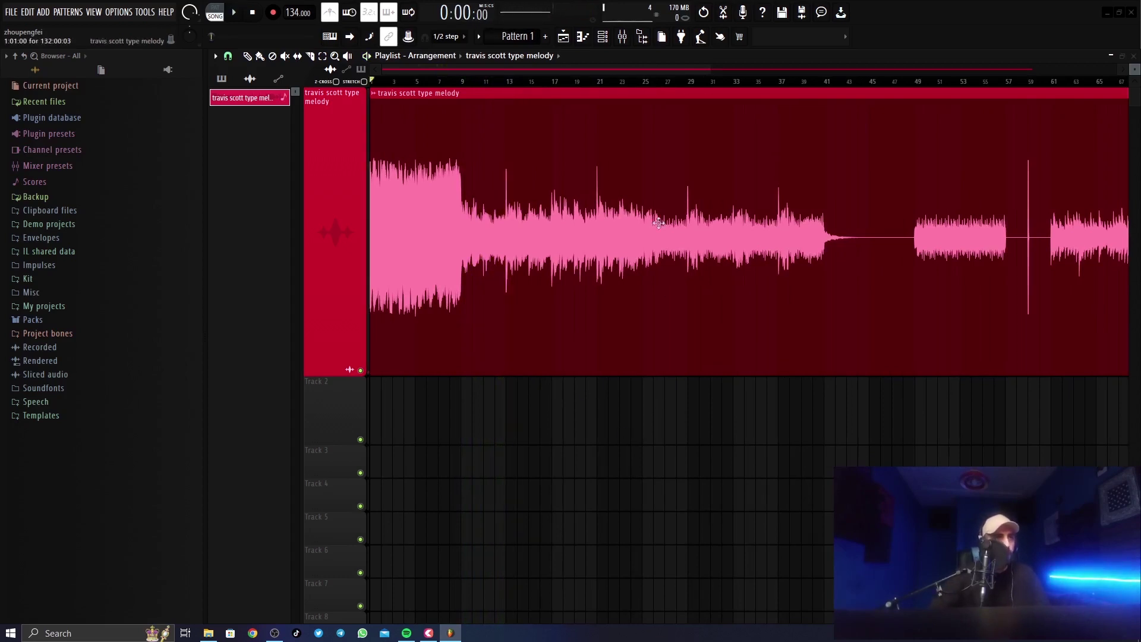
Slice the melody at bar 9 and rearrange the pieces, with a quiet section from bar 1 and the loud section from bar 5.
scroll(654, 91, down, 2)
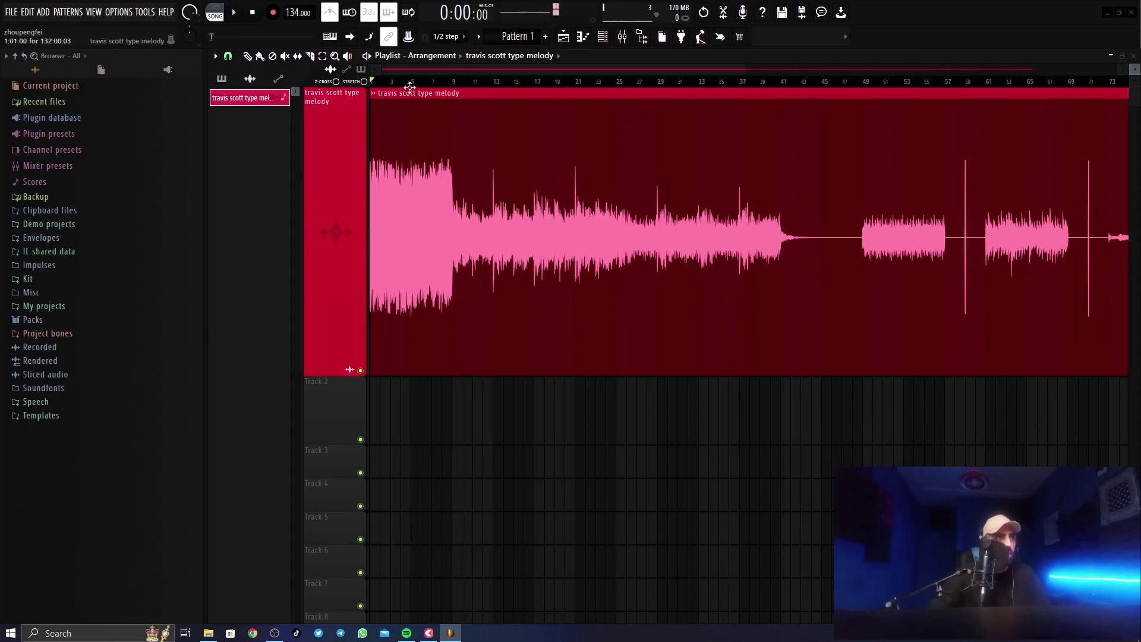
scroll(410, 88, up, 5)
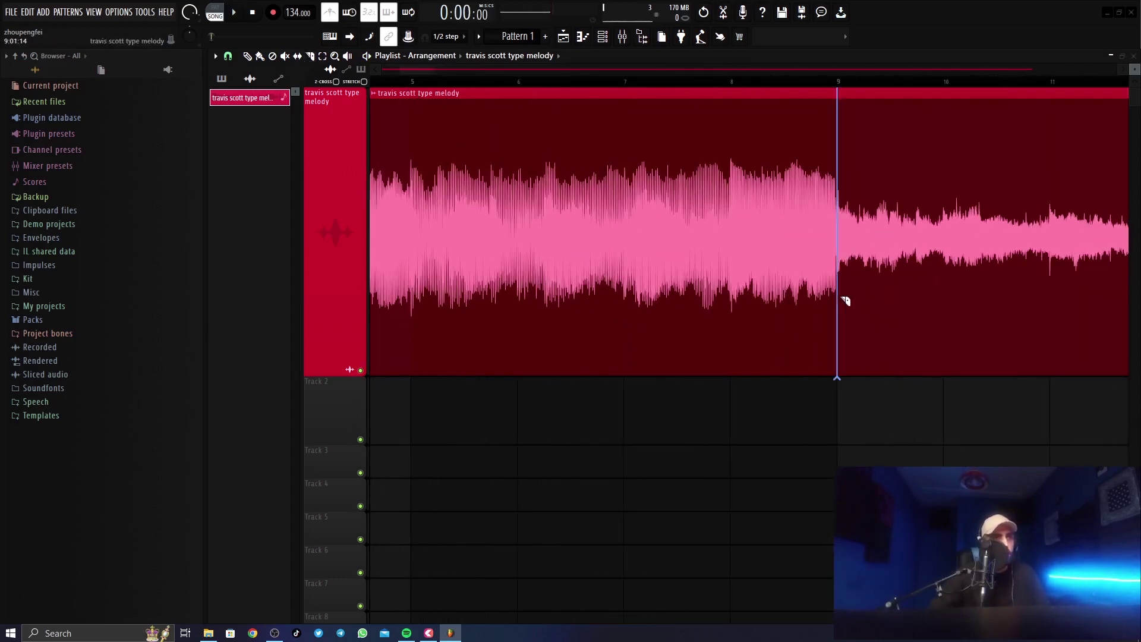
scroll(813, 91, down, 4)
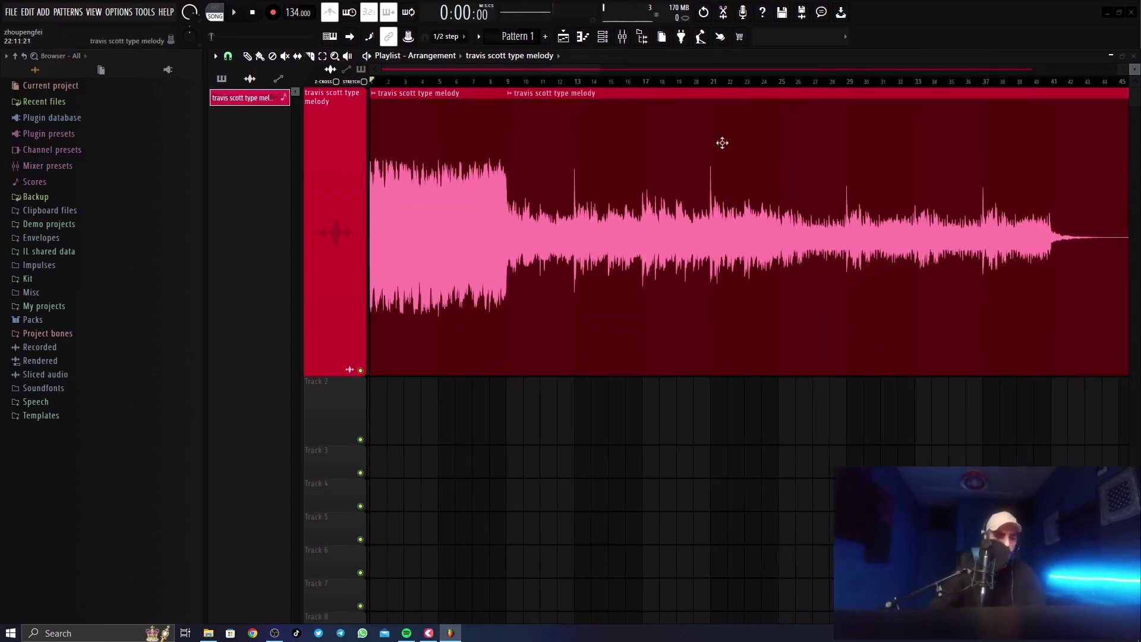
drag(400, 232, 542, 414)
drag(556, 357, 219, 205)
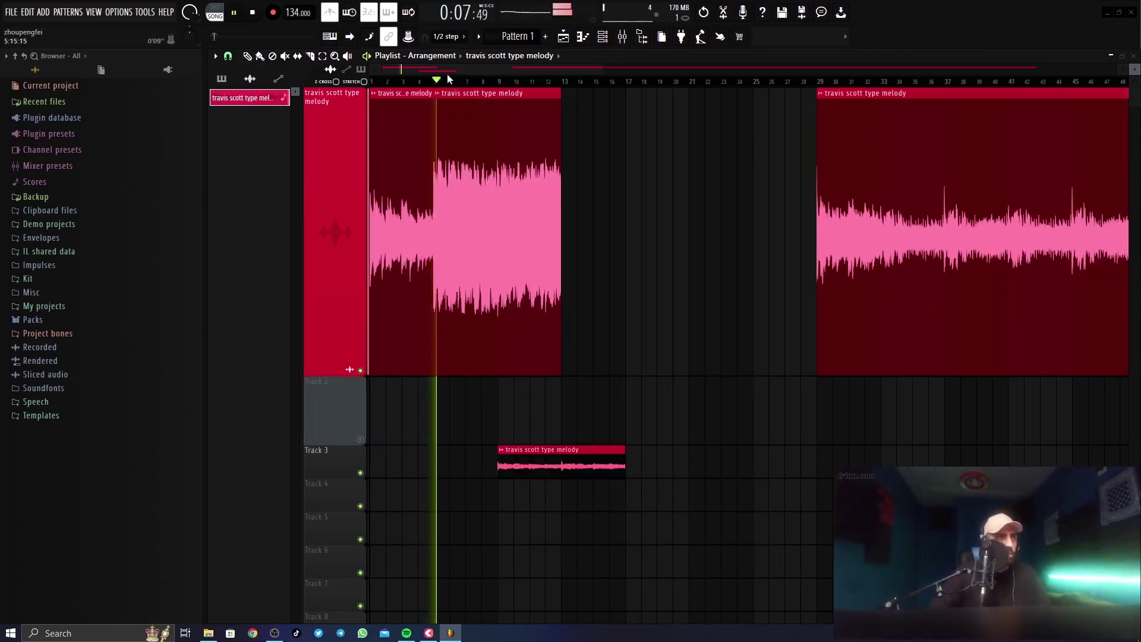
Move the melody clip on Track 3 to start at bar 13, directly after the loud section.
scroll(425, 82, up, 2)
scroll(425, 81, up, 2)
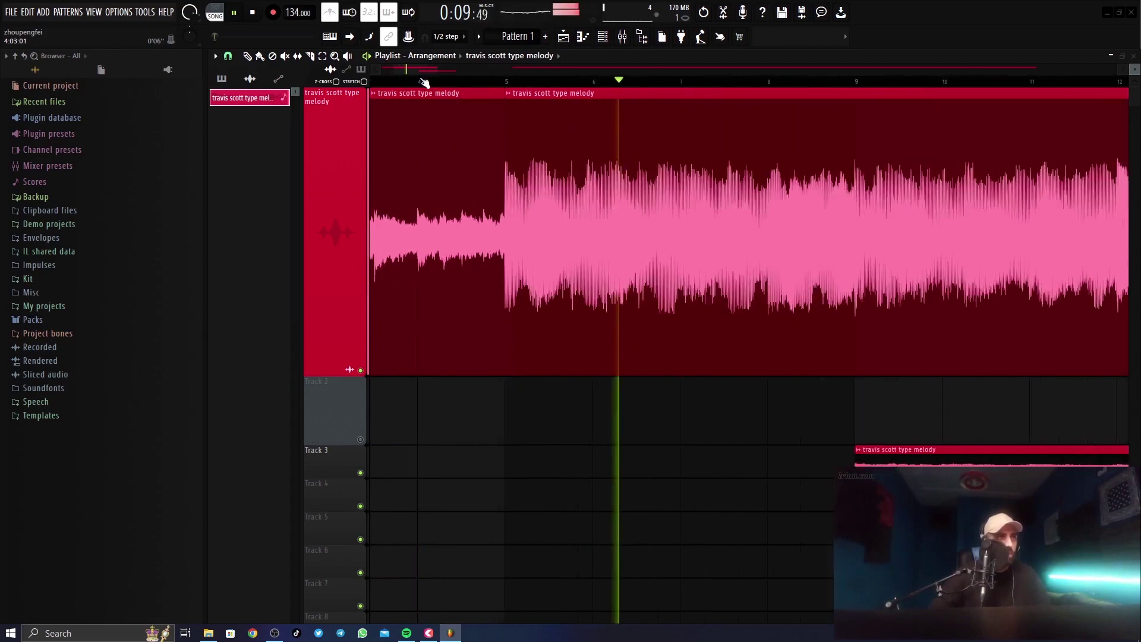
scroll(425, 82, down, 3)
drag(592, 459, 693, 459)
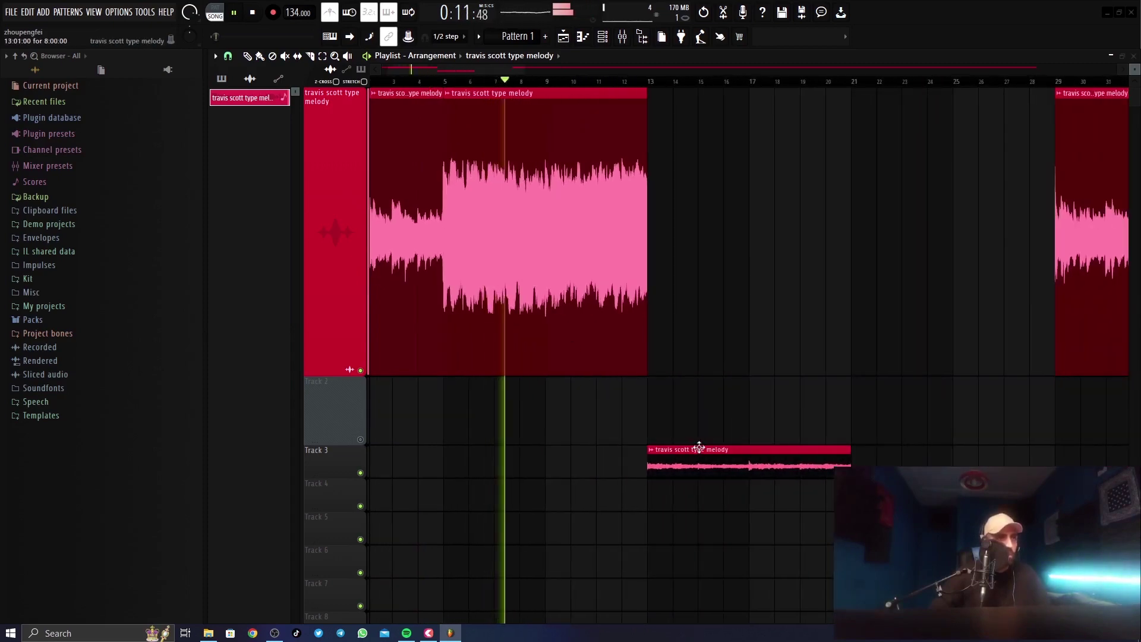
scroll(601, 91, down, 2)
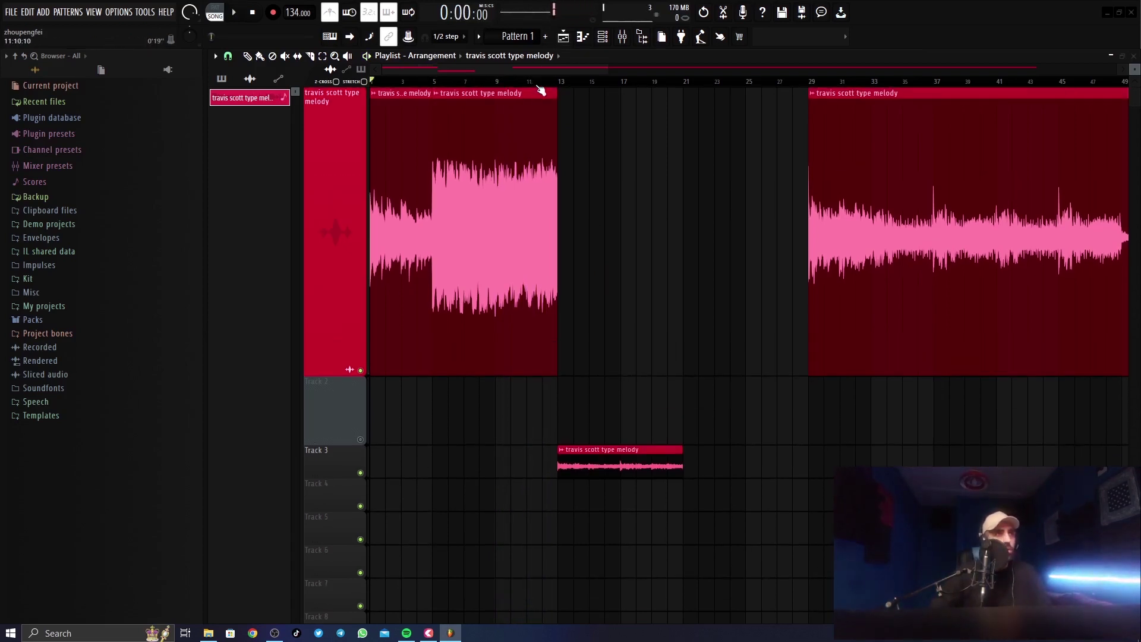
scroll(541, 89, down, 5)
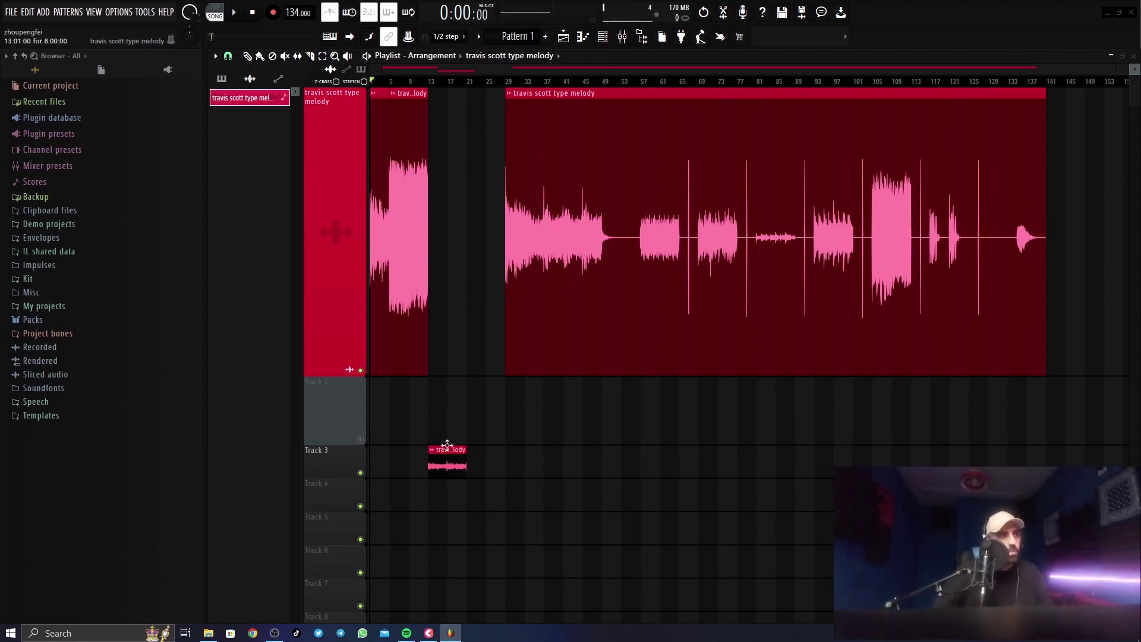
scroll(413, 81, up, 4)
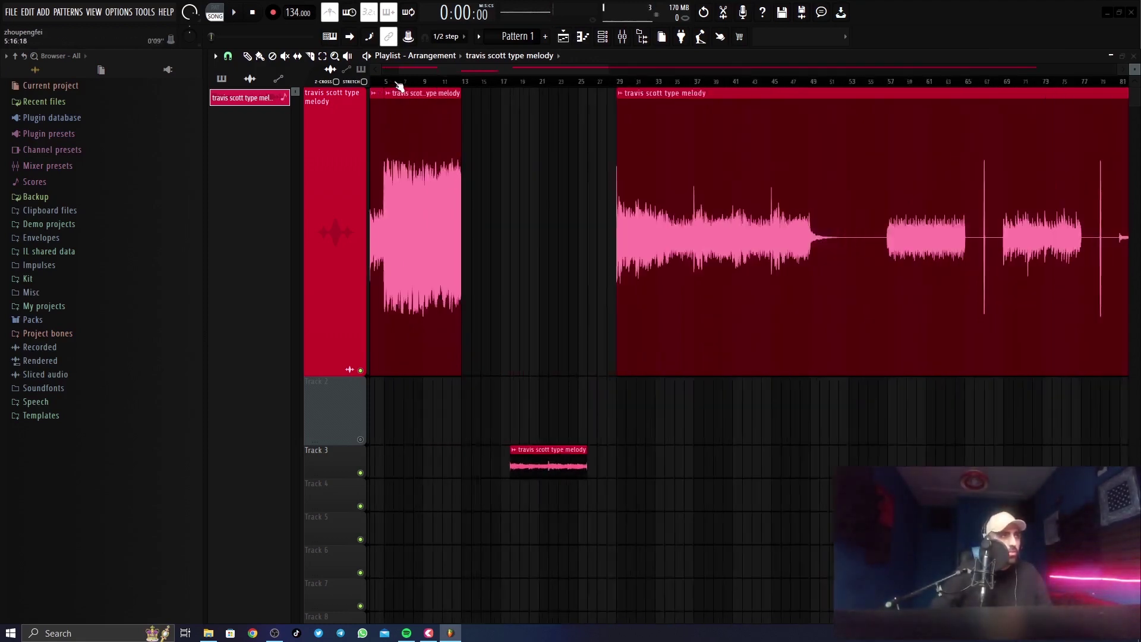
Expand the Kit folder and open its Sample subfolder to reach the drum sounds.
click(42, 281)
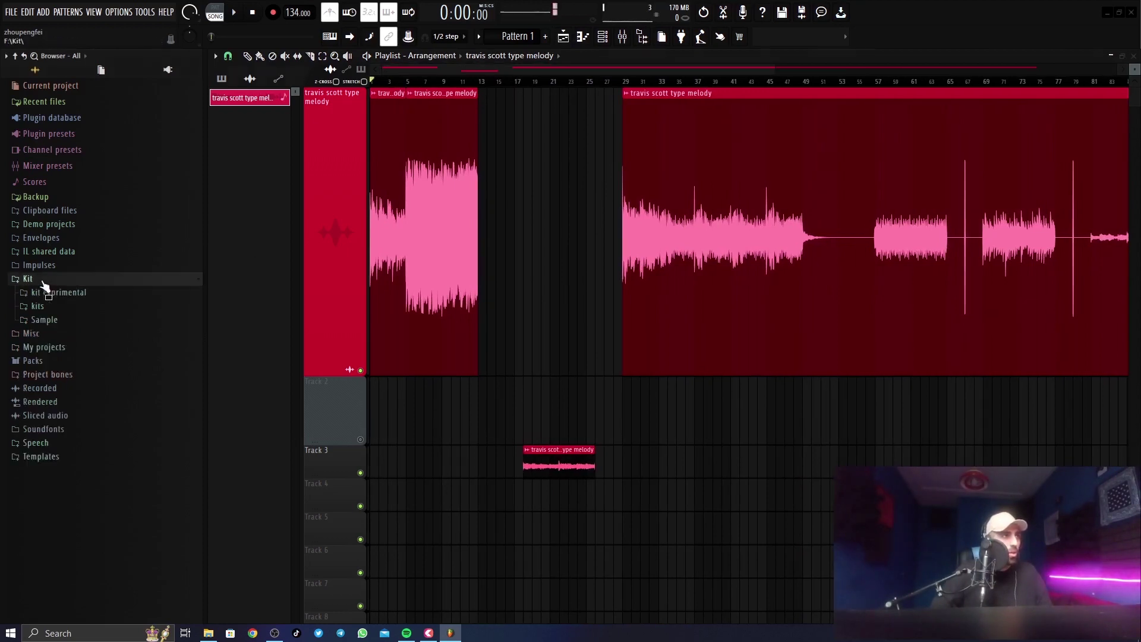
click(53, 322)
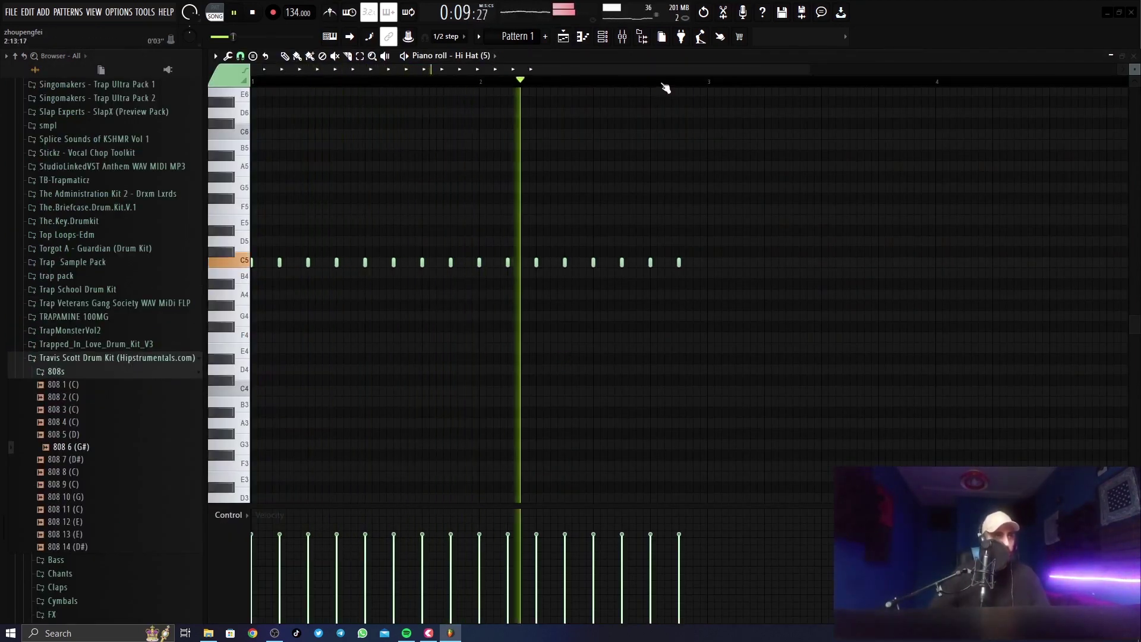
Duplicate the two-bar Hi Hat (5) pattern into bars 3 and 4, aligning the copies to the start of bar 3.
scroll(545, 266, down, 2)
key(ctrl+b)
drag(546, 267, 543, 262)
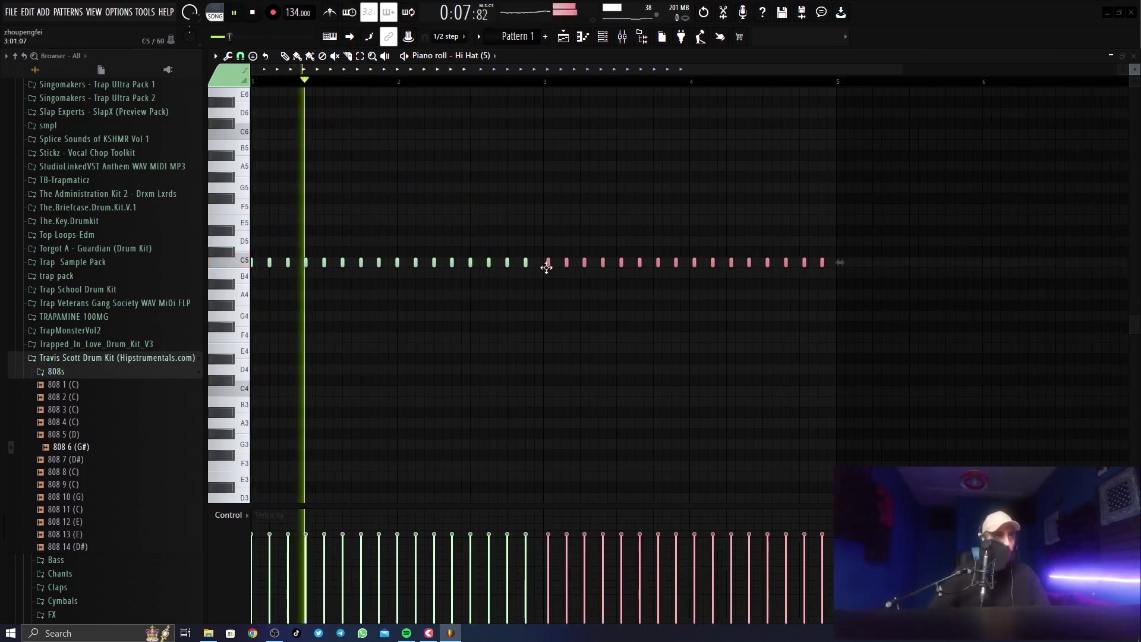
click(644, 326)
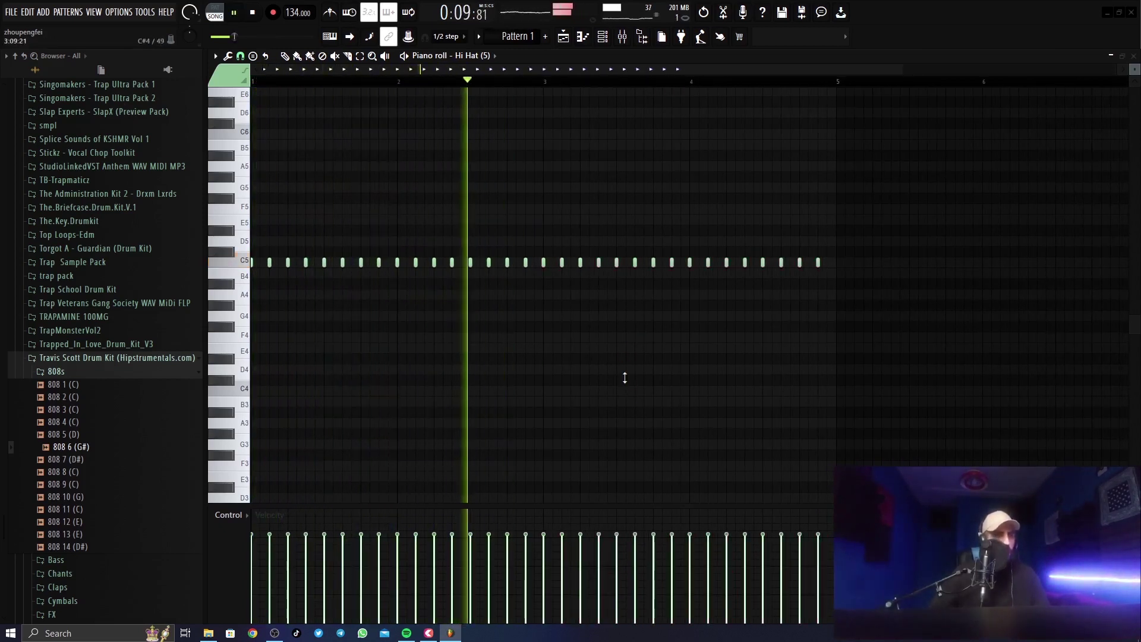
Randomize the velocity levels of the Hi Hat (5) notes slightly.
key(alt+r)
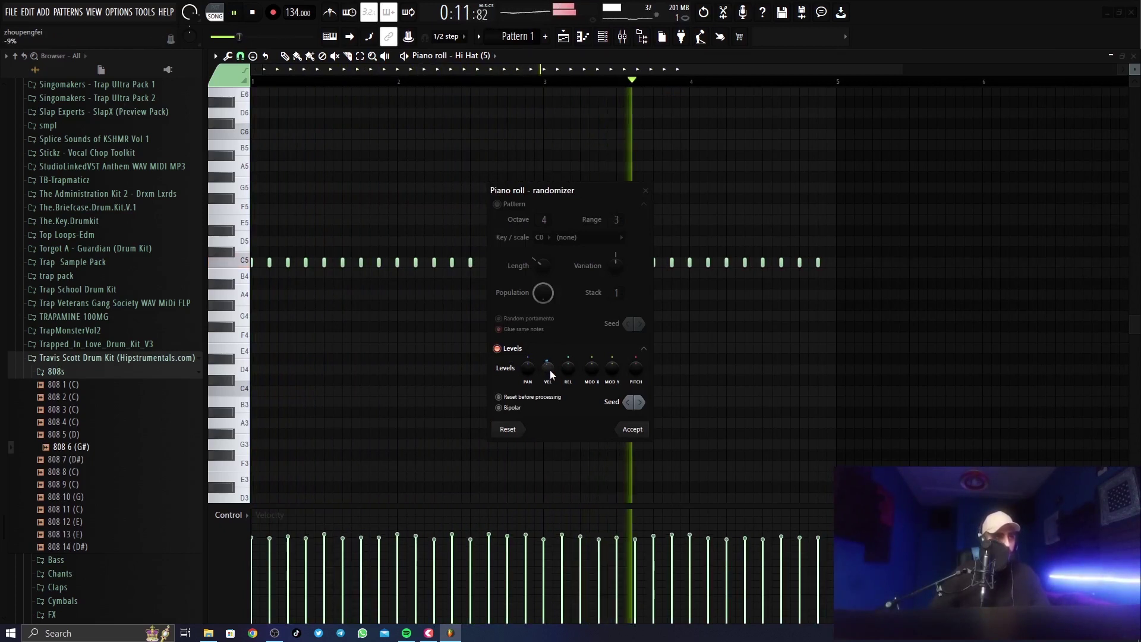
click(633, 429)
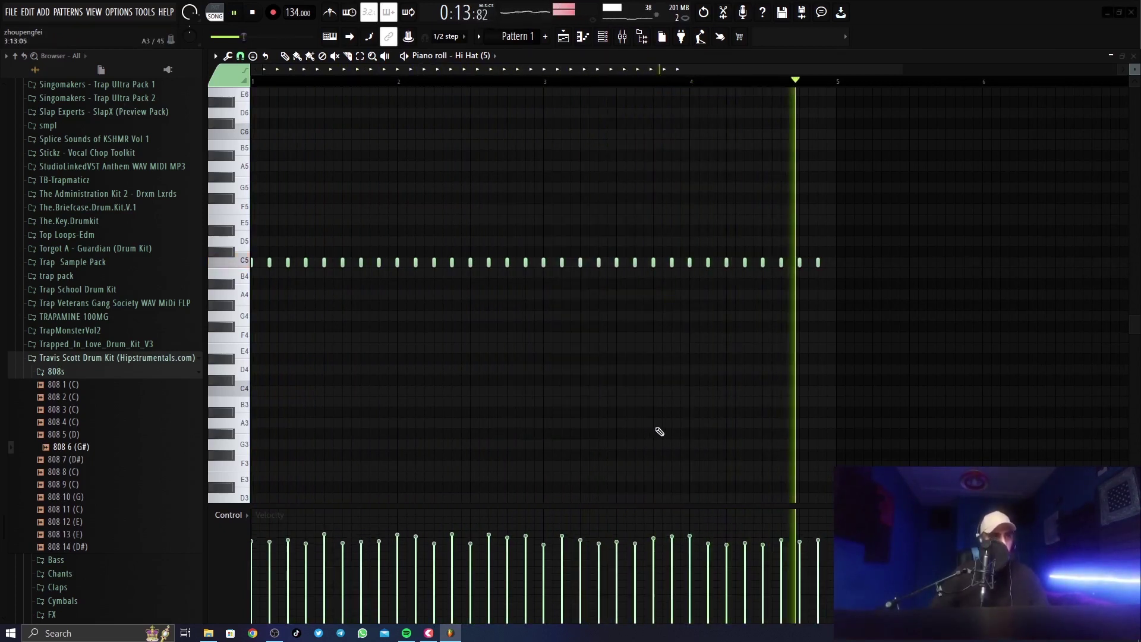
scroll(684, 83, down, 2)
key(space)
Add one extra A#4 note between the last hi-hat hit of bar 2 and bar 3, with reduced velocity.
click(691, 82)
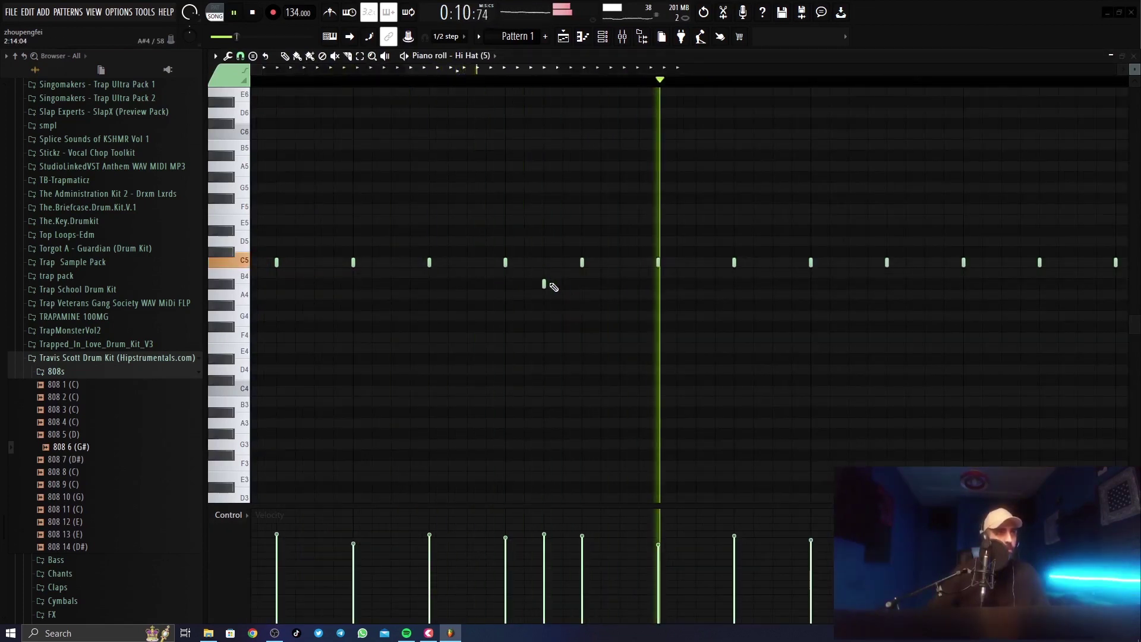
click(621, 283)
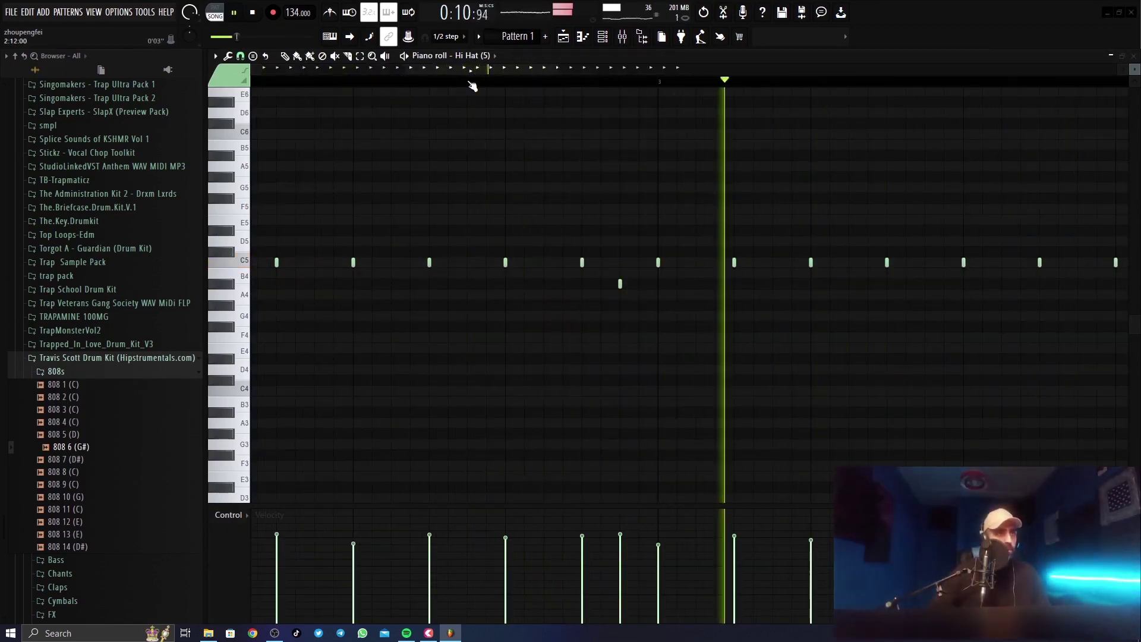
right_click(620, 284)
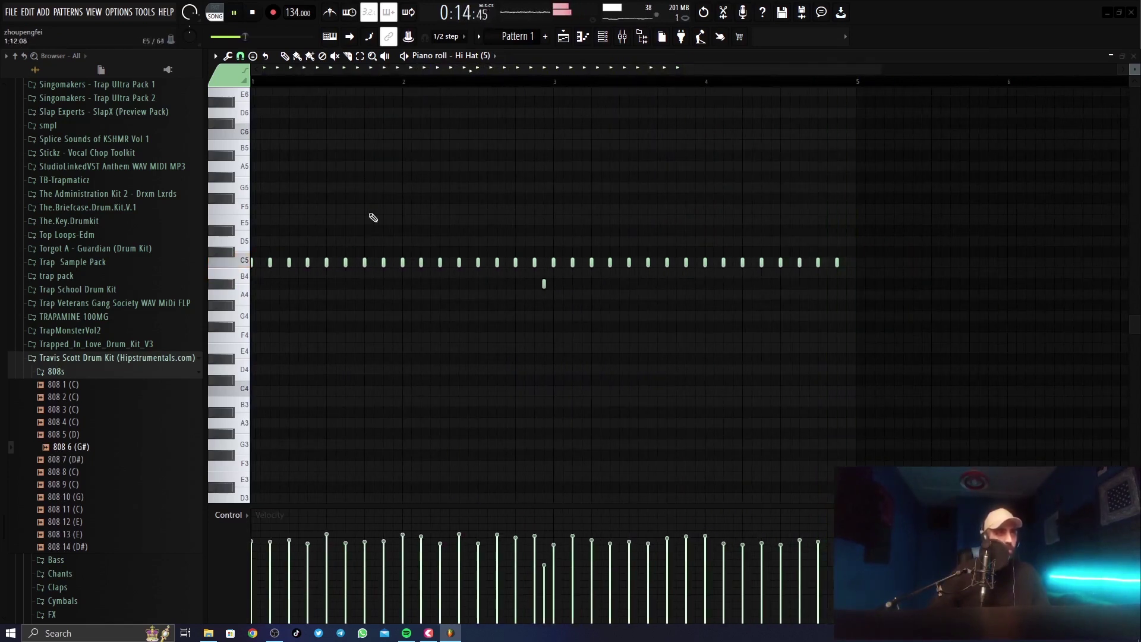
Open the Hi Hat (1) piano roll and draw an A4 note two steps long at the start of bar 2.
click(604, 39)
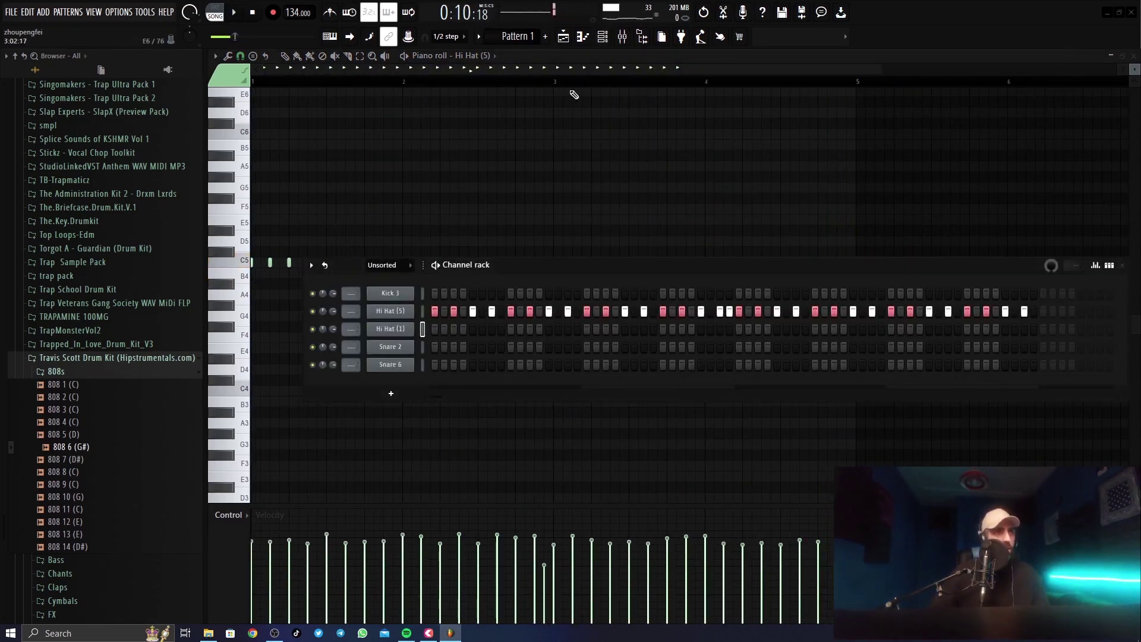
click(583, 37)
click(403, 296)
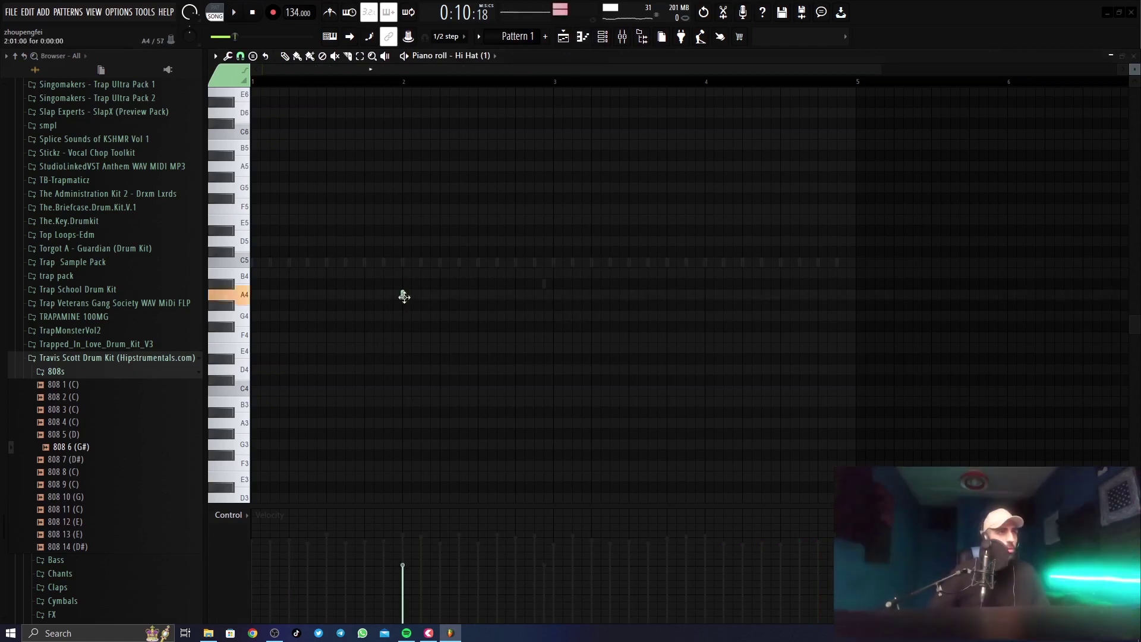
drag(412, 297, 422, 297)
Chop the A4 note at bar 2 into a four-hit roll with rising velocities.
key(space)
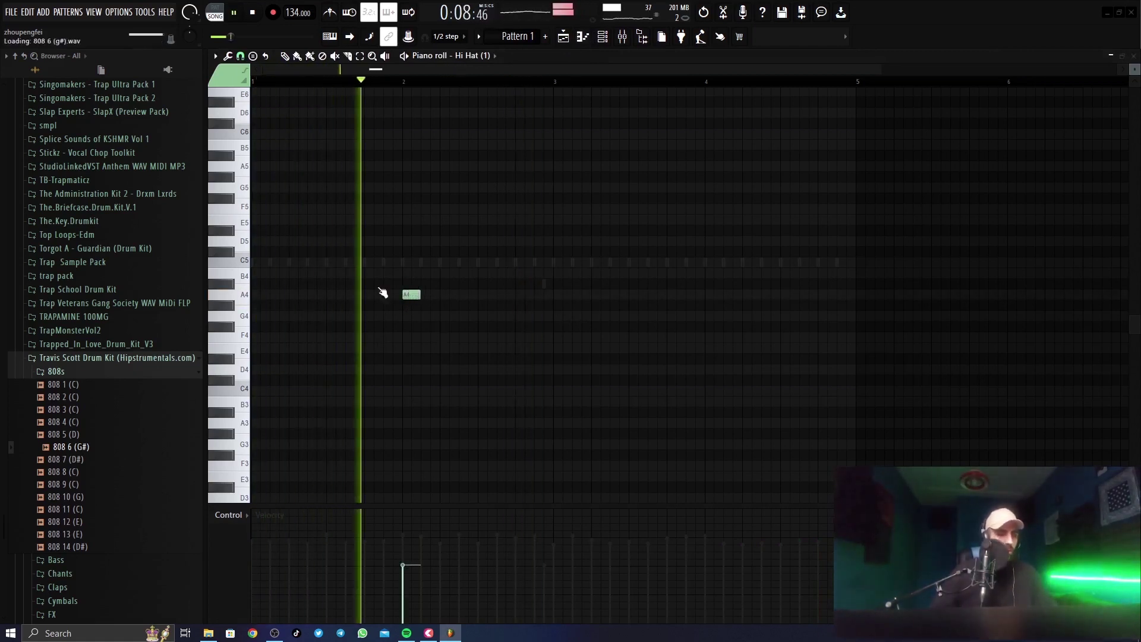
key(alt+u)
click(765, 596)
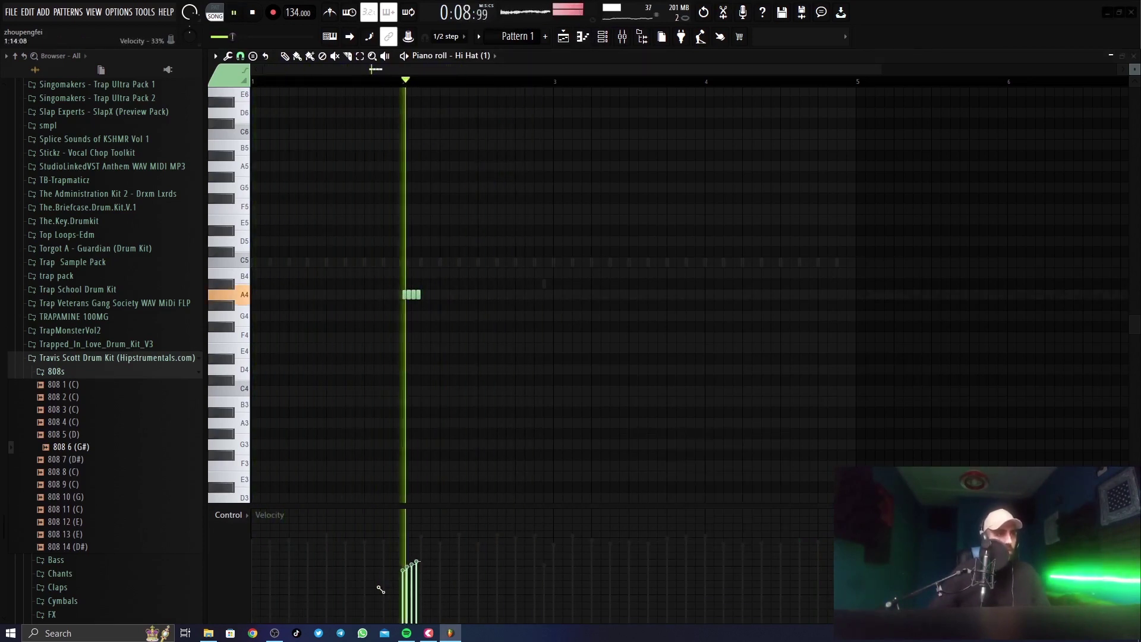
Add an A#4 note at step 12 of bar 3 in Hi Hat (1) and shorten it to about half a step.
scroll(566, 81, up, 3)
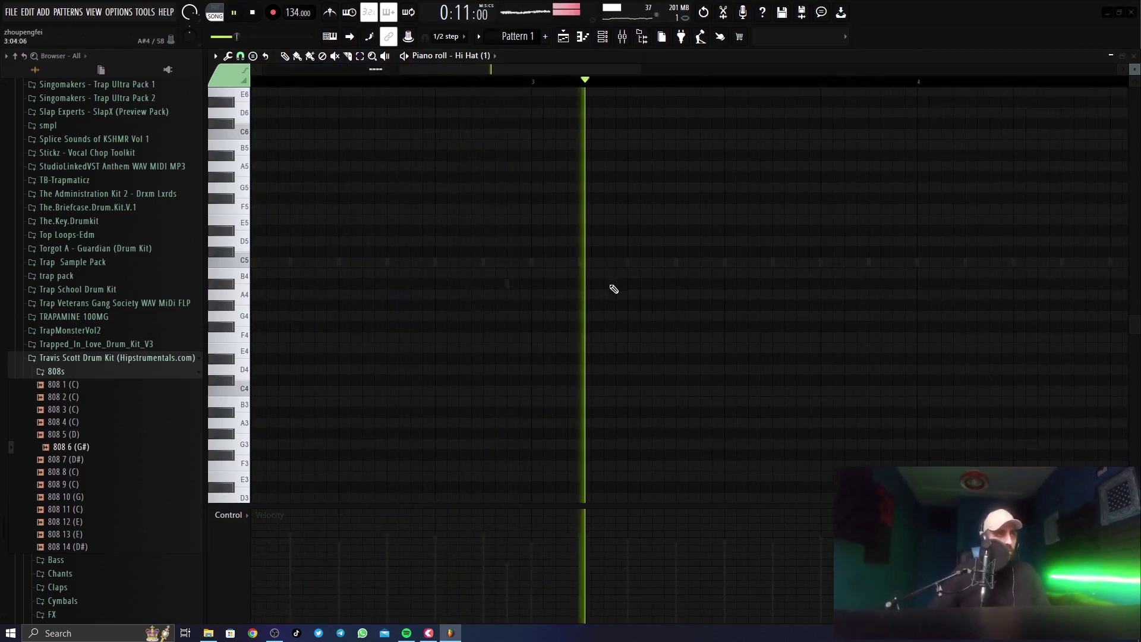
click(808, 286)
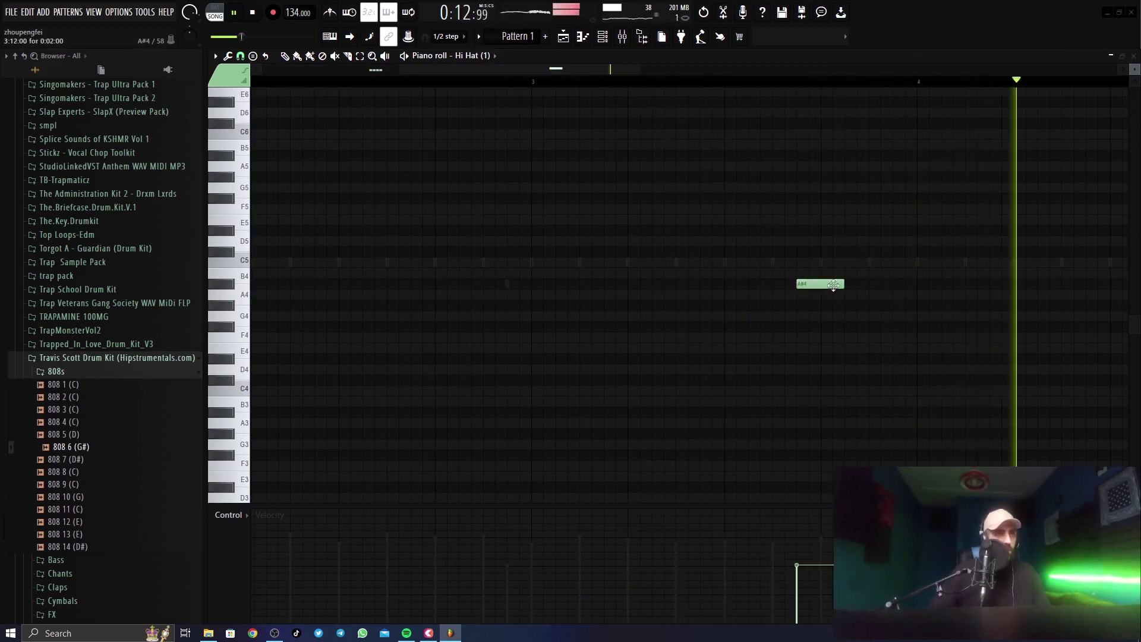
key(space)
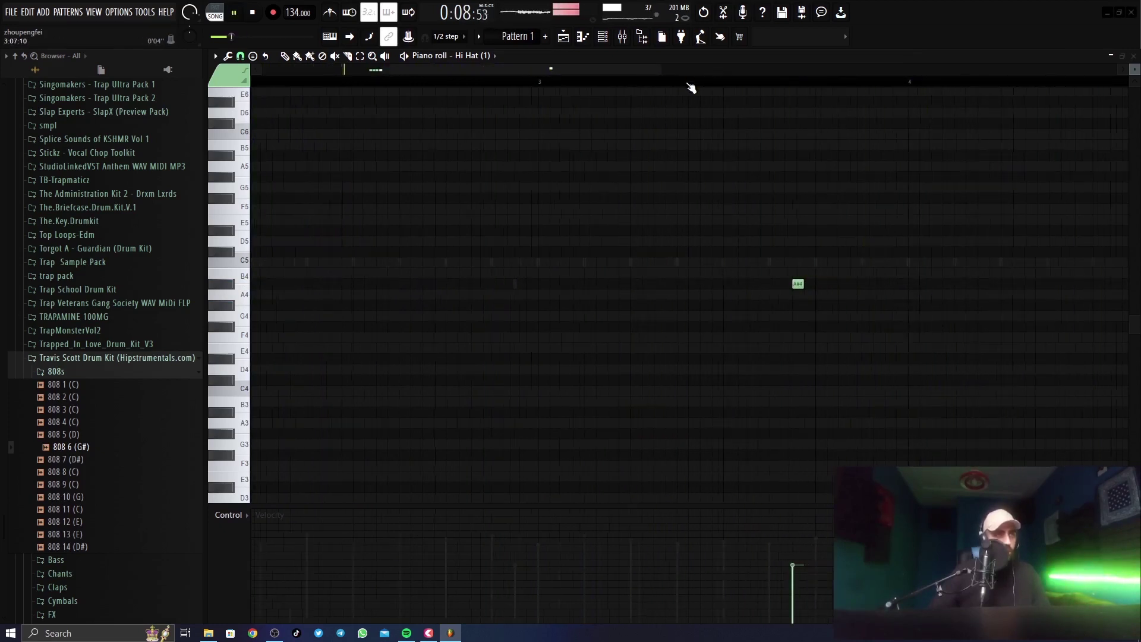
scroll(691, 88, down, 3)
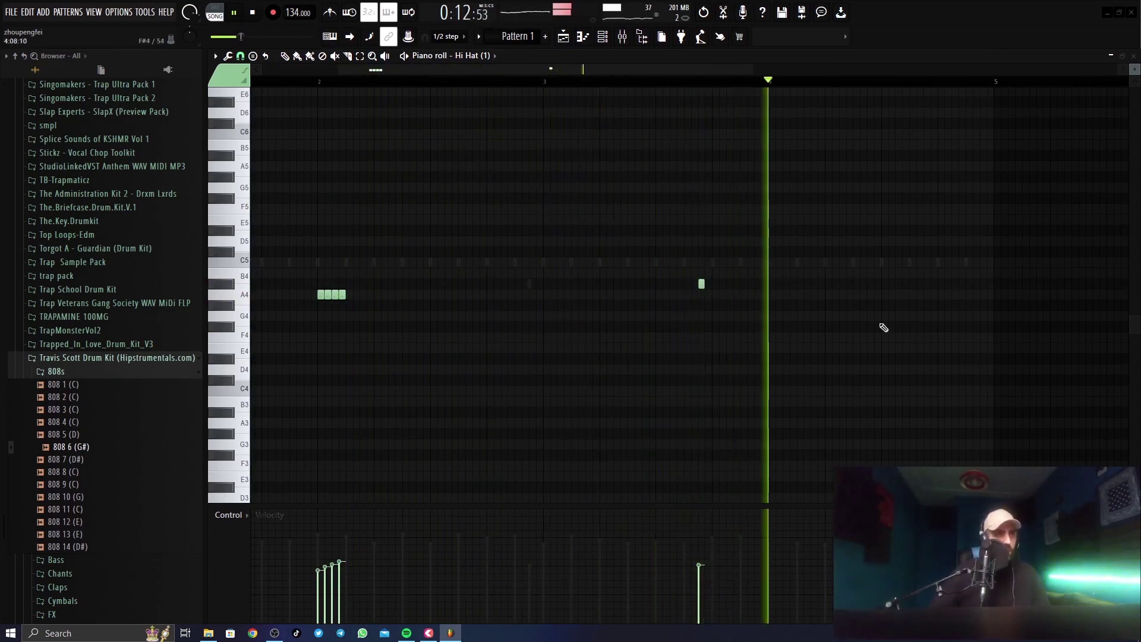
Add A#4 notes at steps 10 and 14 of bar 4 in Hi Hat (1).
click(898, 283)
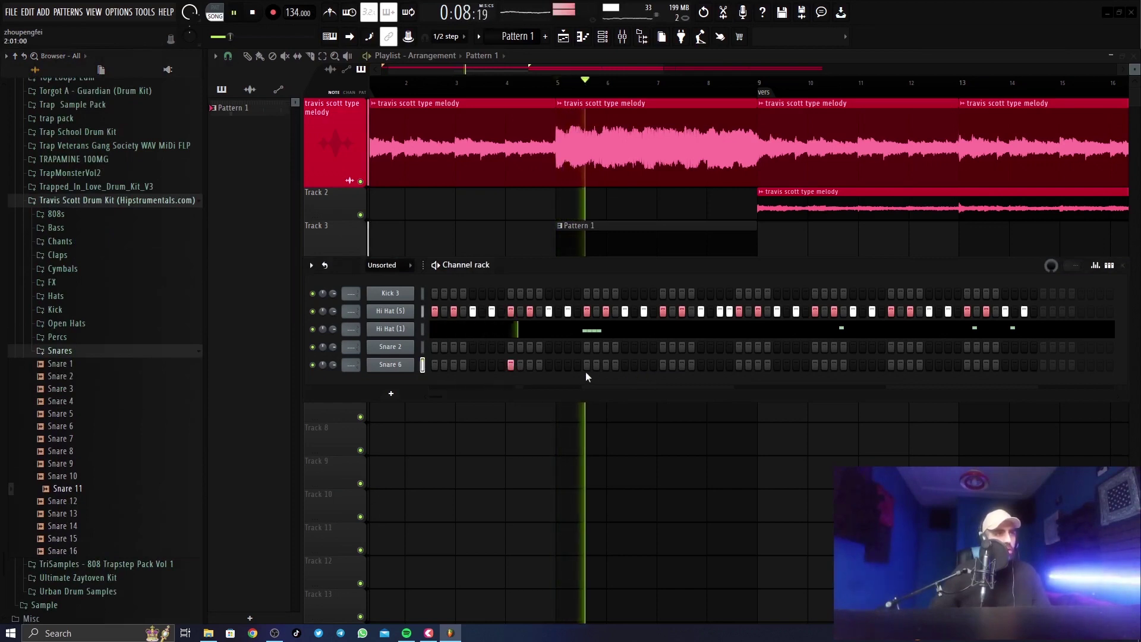
Place Snare 6 hits on step 9 of bars 2, 3 and 4 in Pattern 1.
click(663, 364)
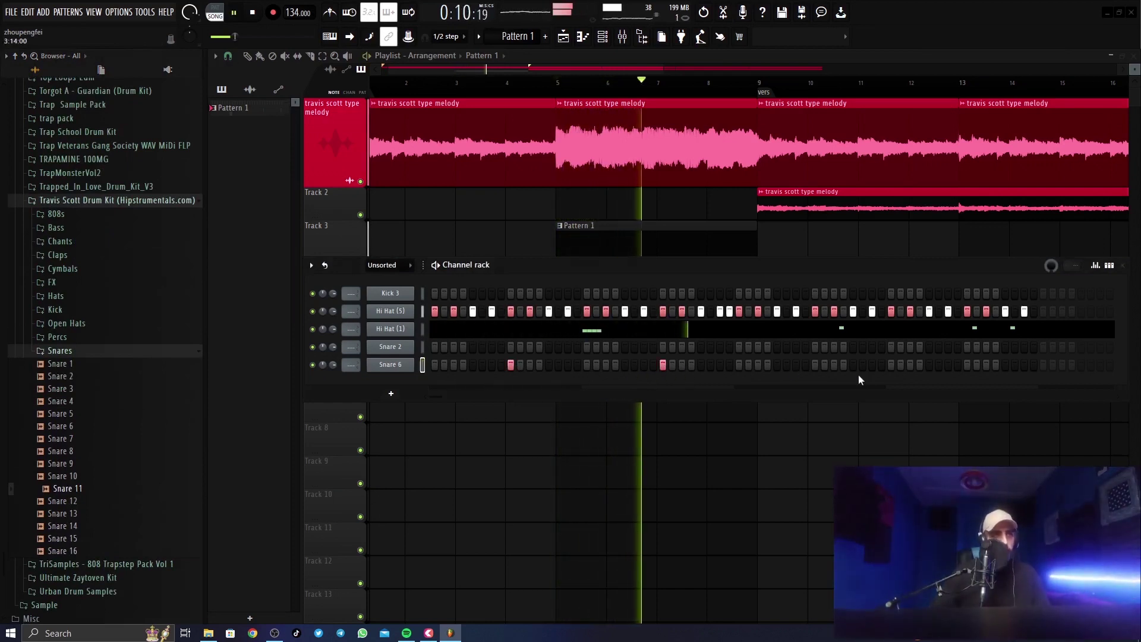
click(816, 365)
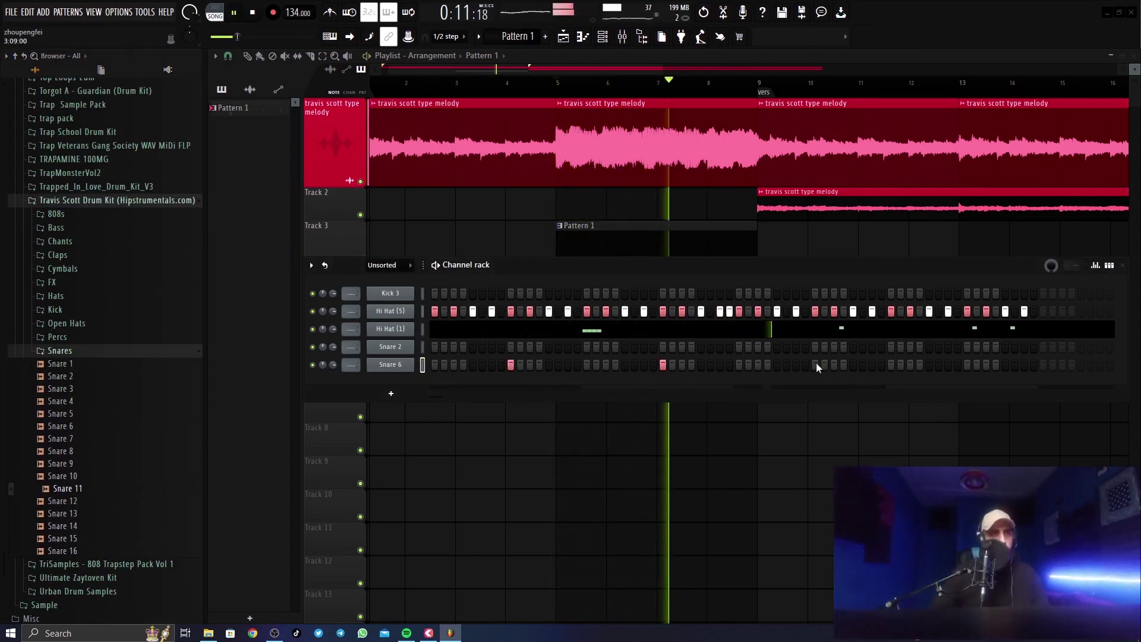
click(967, 364)
Add a Snare 2 hit on step 7 of bar 4, set its velocity to 62% and return to the playlist.
click(948, 346)
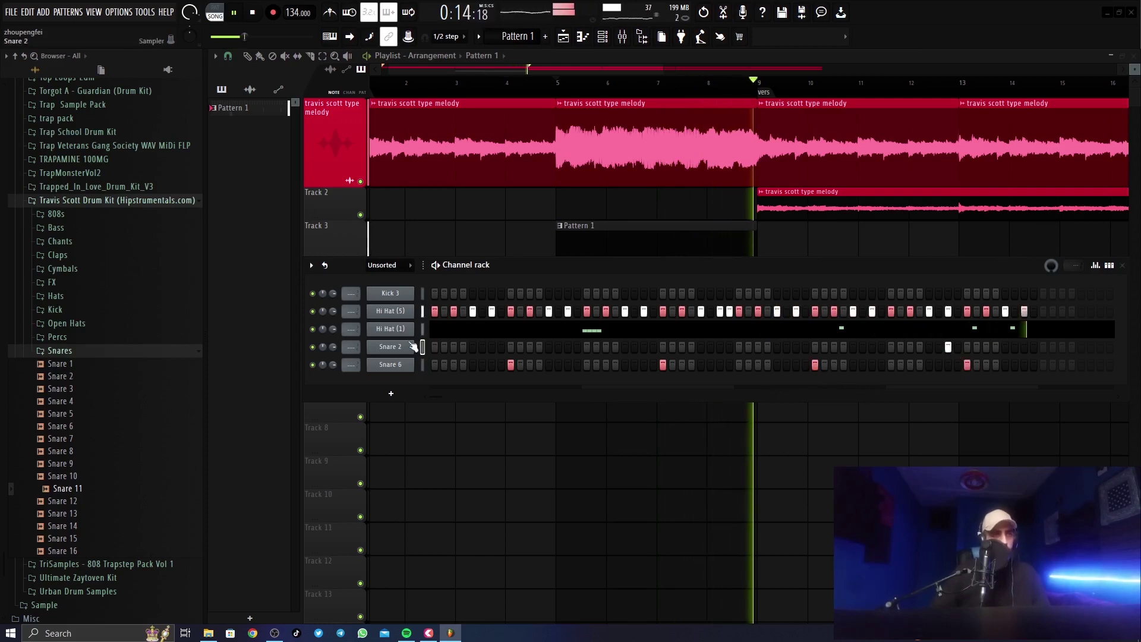
key(F7)
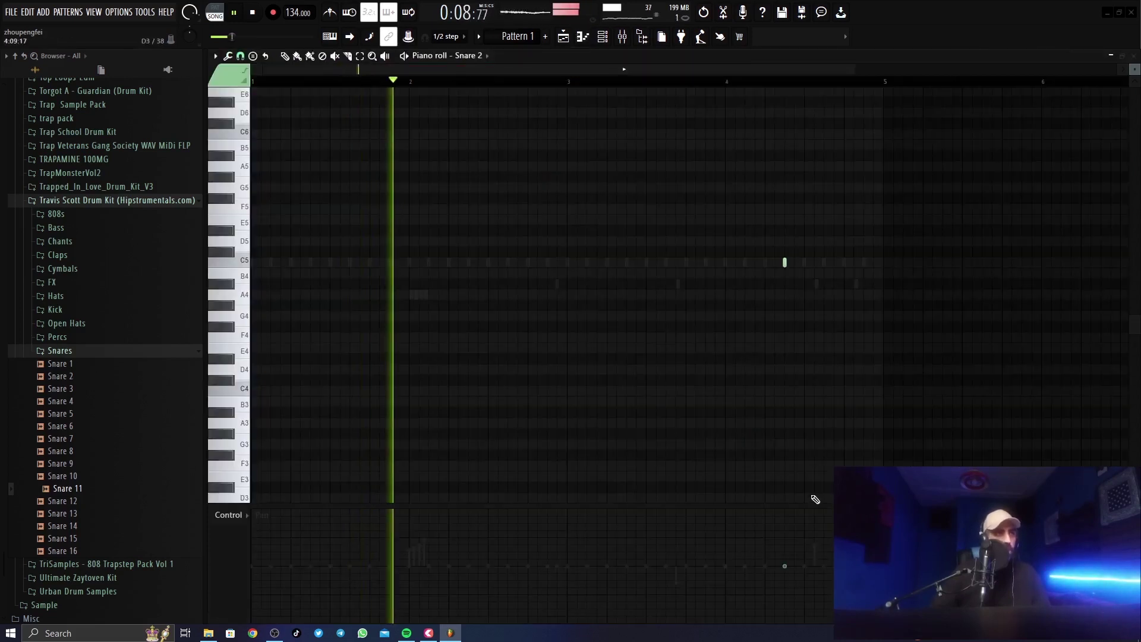
click(243, 522)
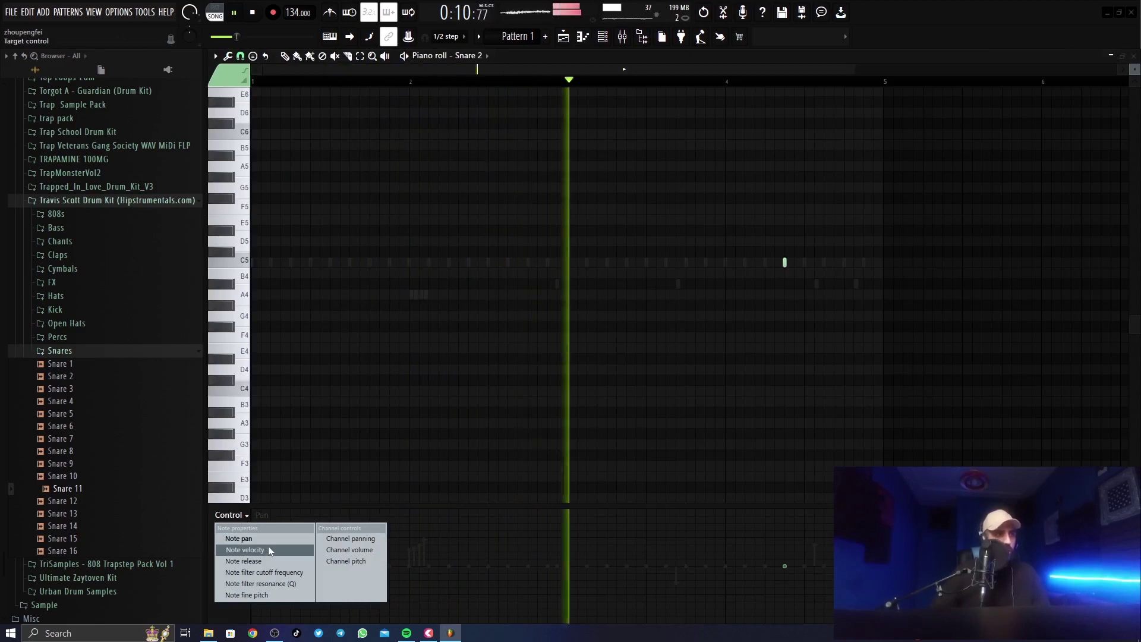
click(269, 548)
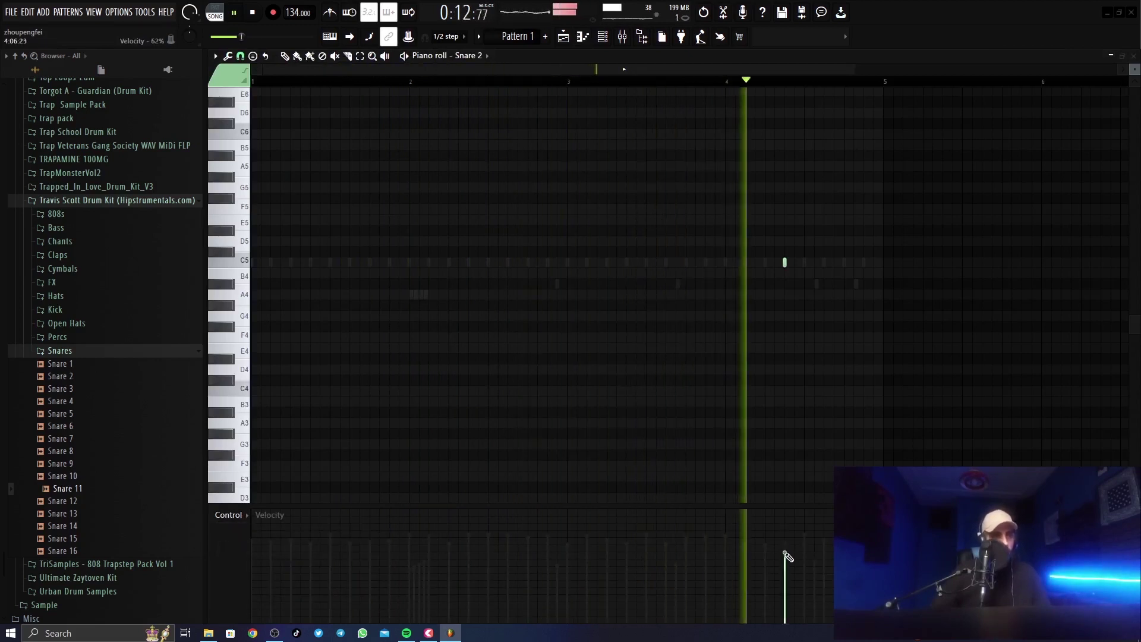
key(F5)
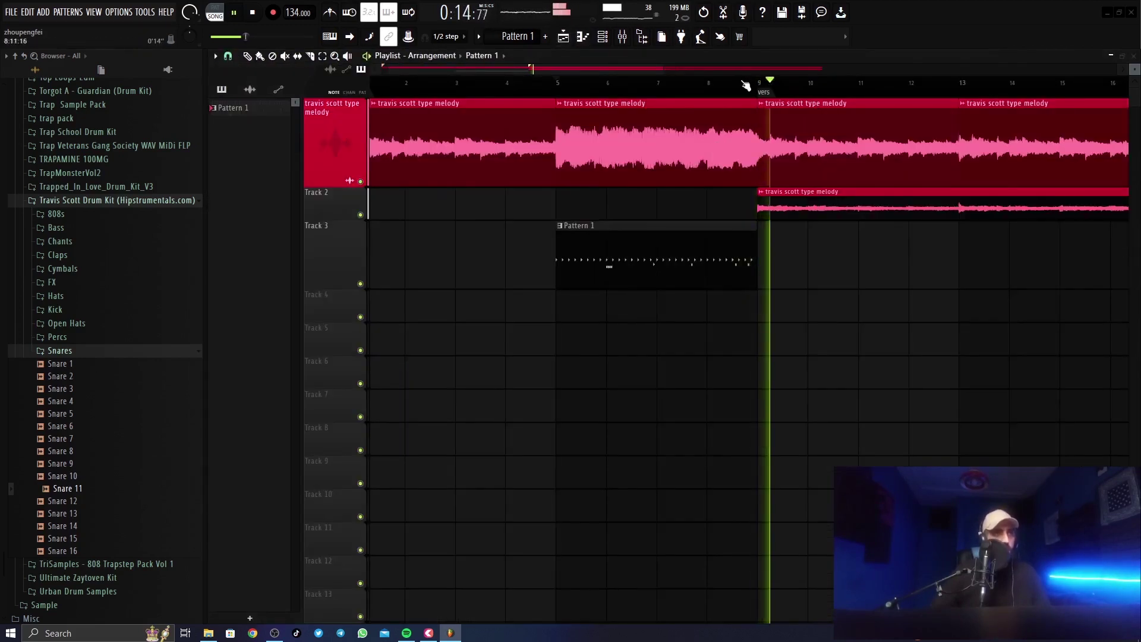
key(space)
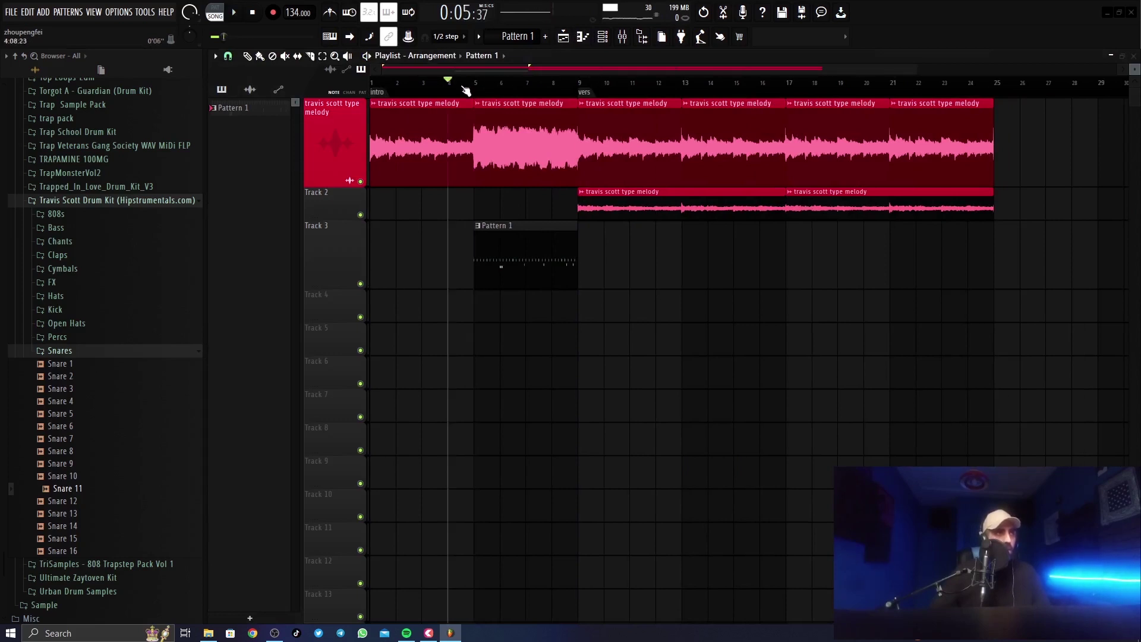
Place the FX 8 sample from the Travis Scott Drum Kit on Track 4 so that it ends at bar 9.
scroll(466, 90, up, 3)
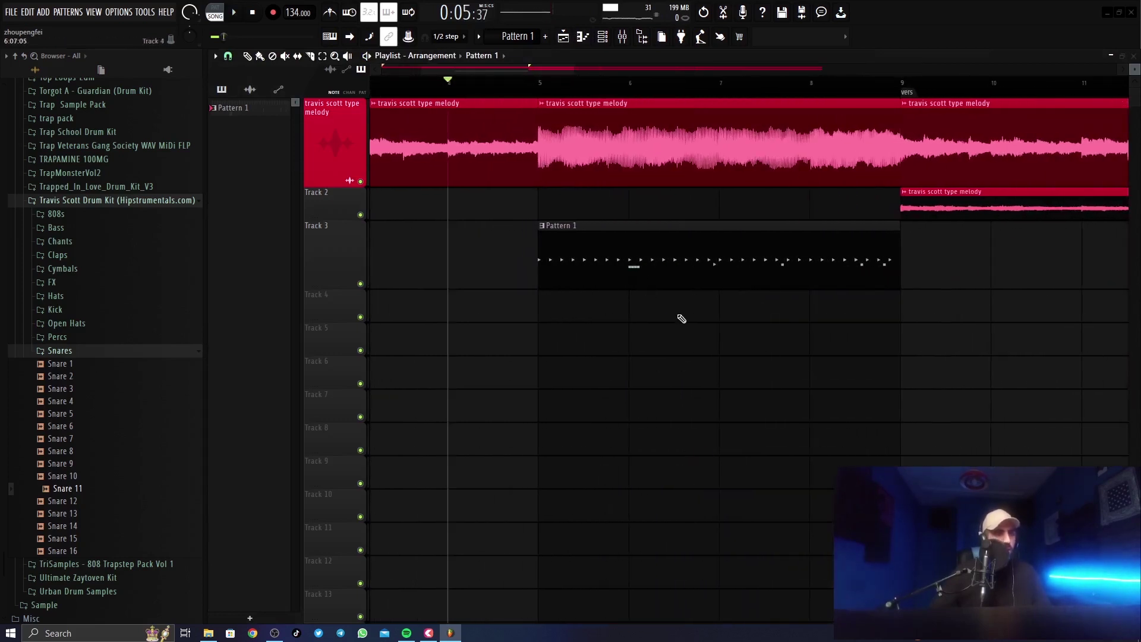
scroll(600, 86, down, 2)
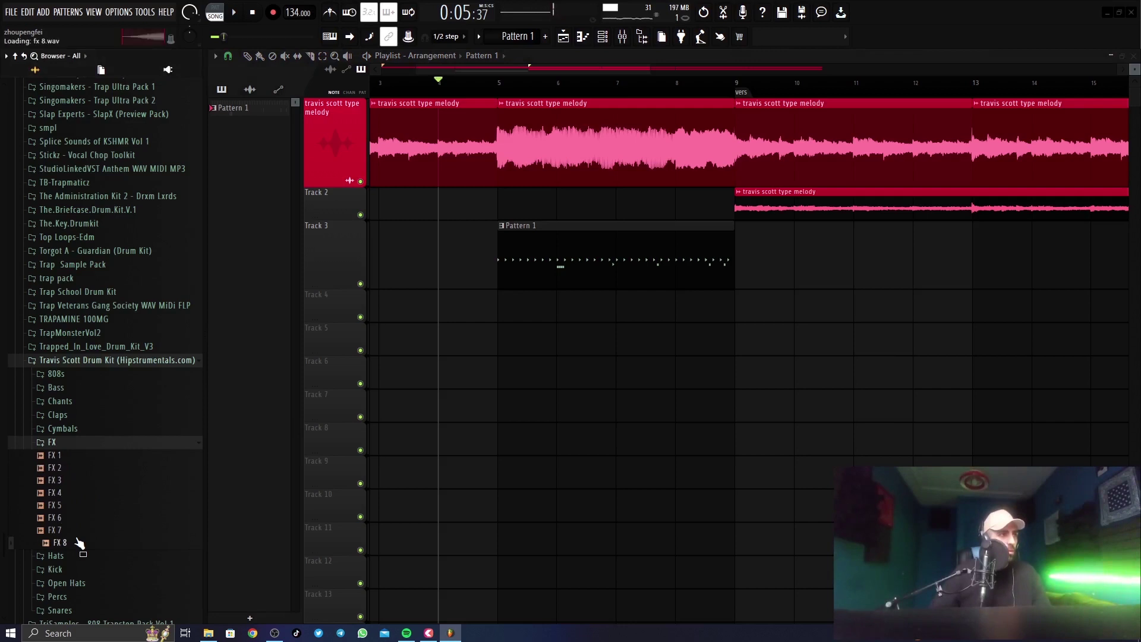
drag(80, 543, 673, 319)
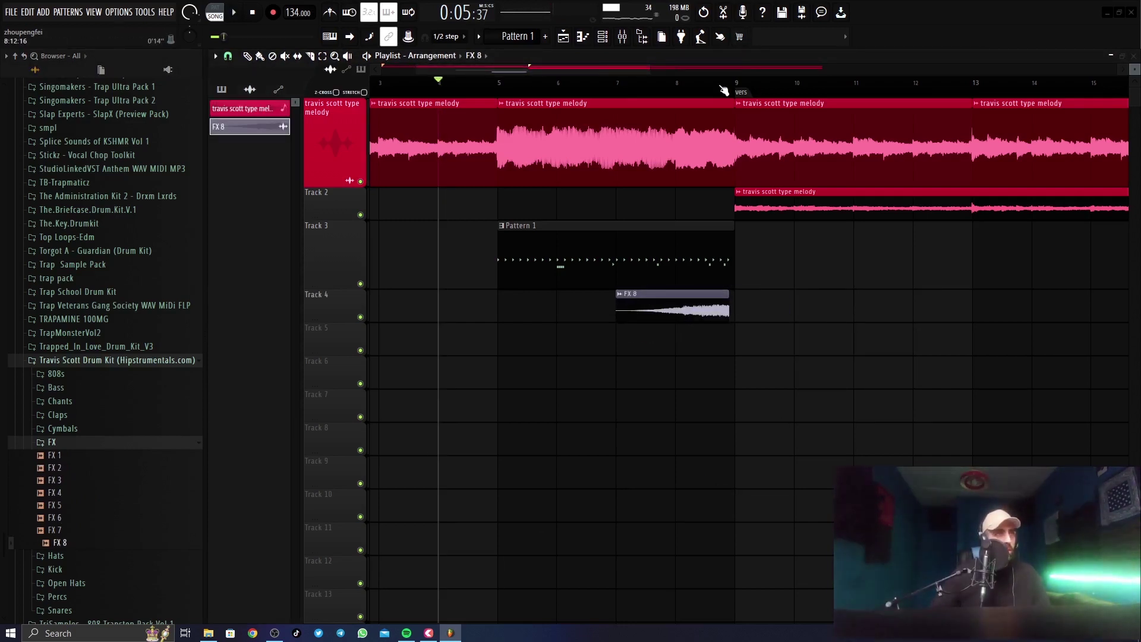
scroll(673, 316, up, 5)
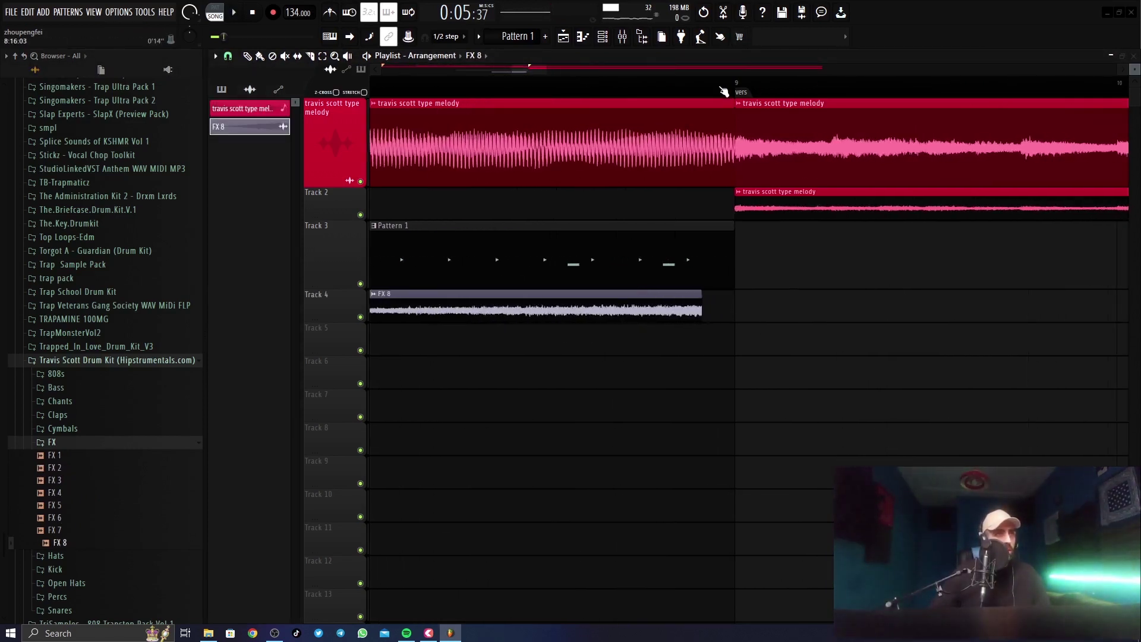
Set the FX 8 sample's quick fade-out to 12% and its channel volume to 55%.
double_click(689, 318)
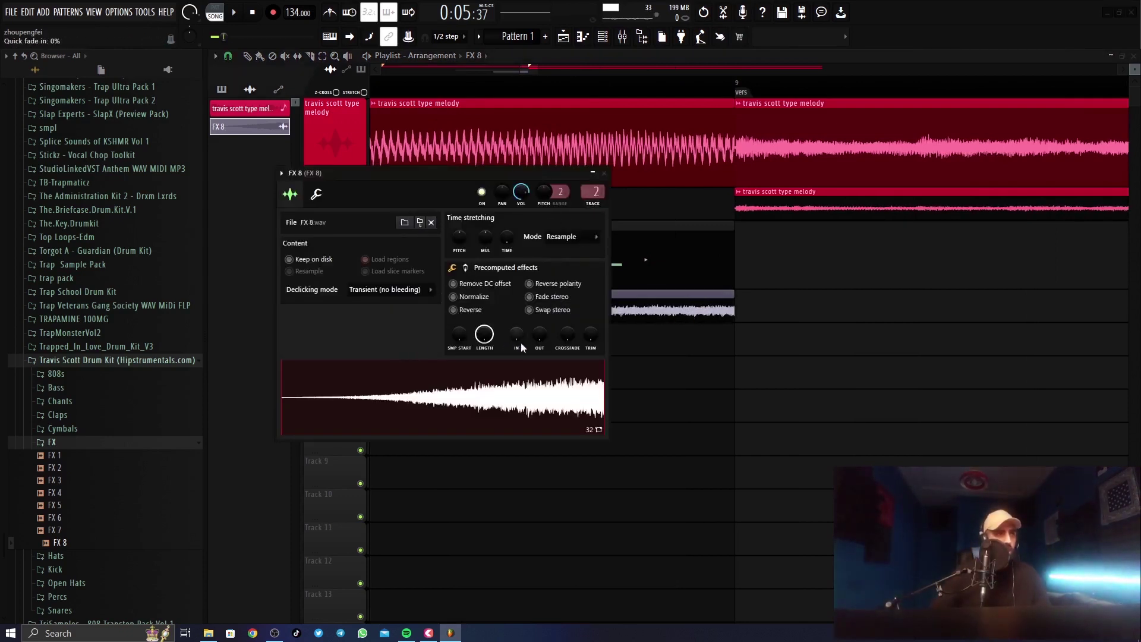
drag(539, 336, 541, 340)
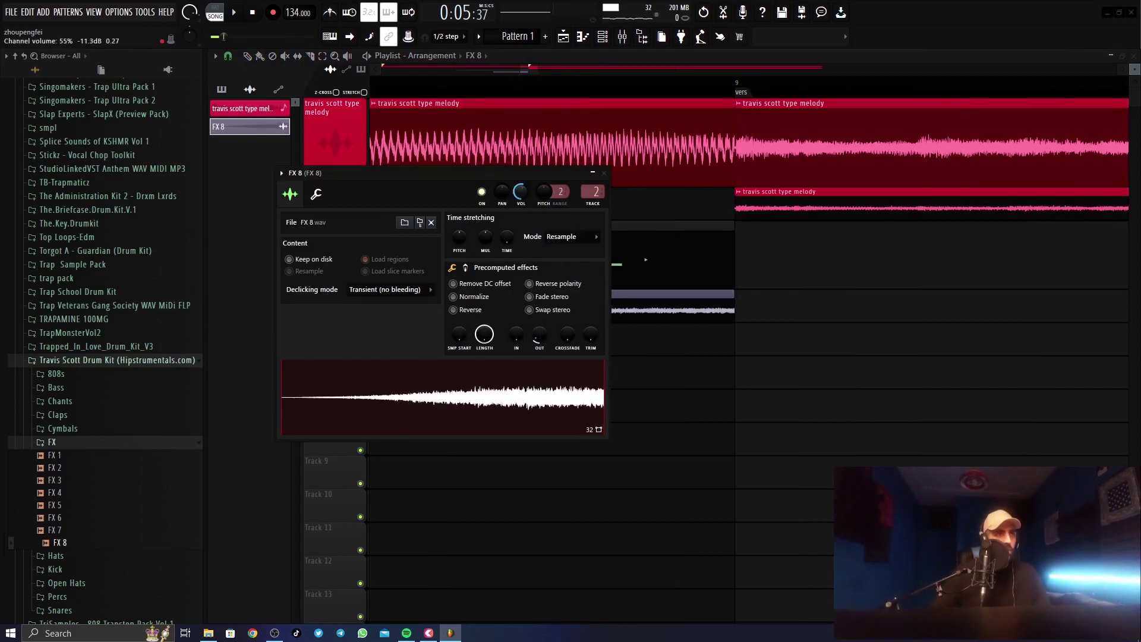
click(604, 173)
Play the arrangement from before bar 5 through the FX 8 riser into the verse at bar 9.
scroll(445, 89, down, 3)
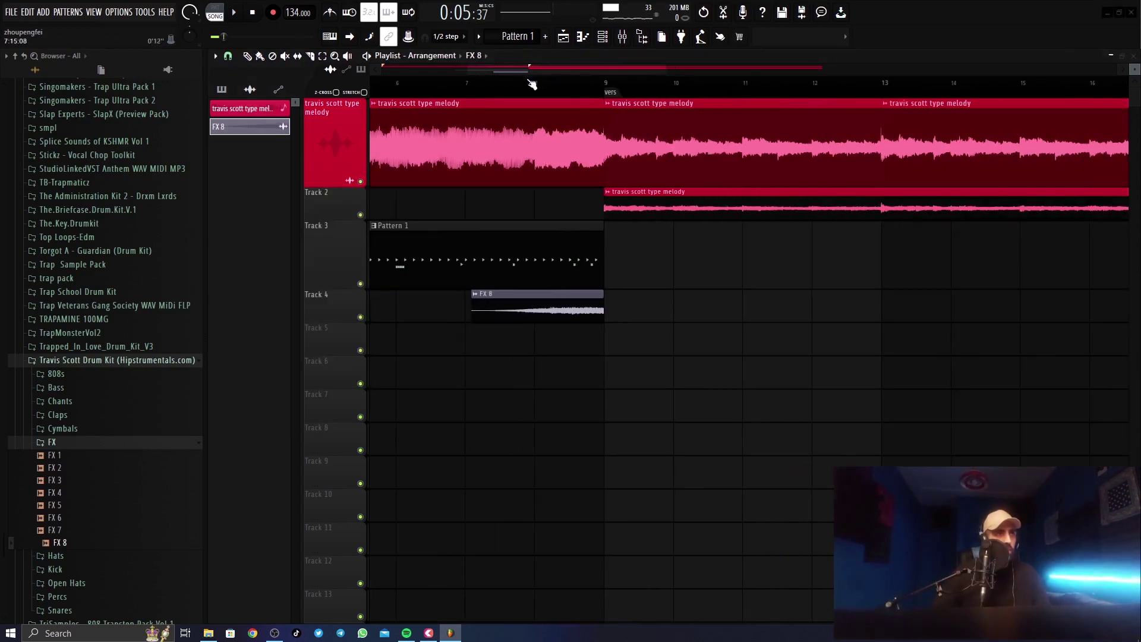
key(space)
scroll(445, 89, down, 1)
scroll(446, 89, down, 1)
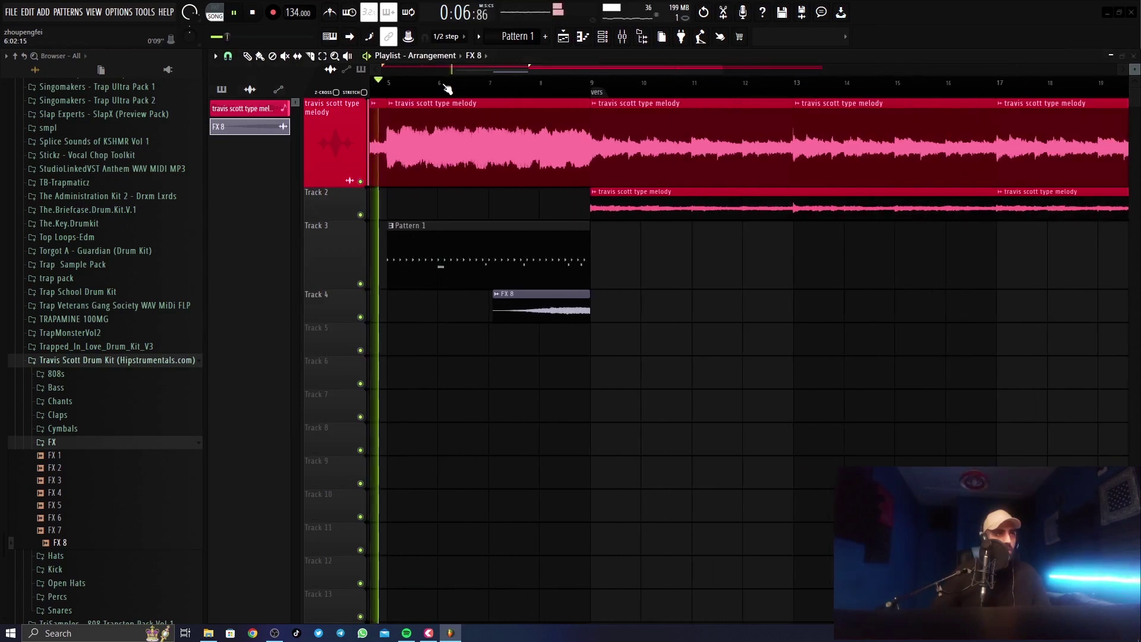
scroll(447, 89, up, 1)
scroll(447, 89, down, 2)
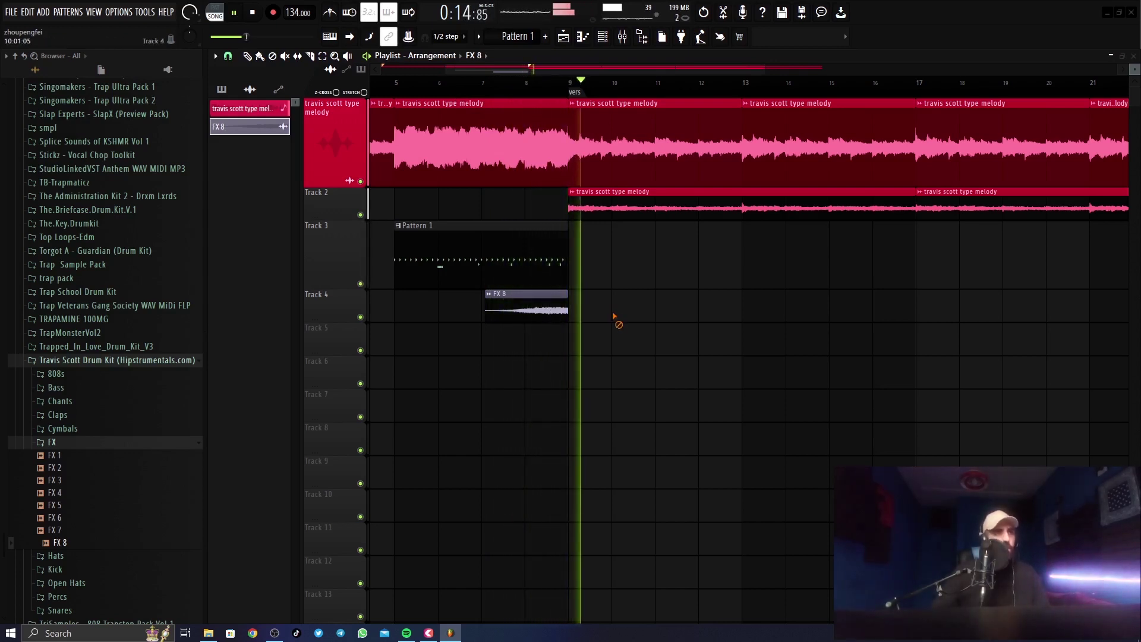
key(space)
Recheck the FX 8 channel's fade-out setting and replay the end of the riser into the verse.
double_click(552, 309)
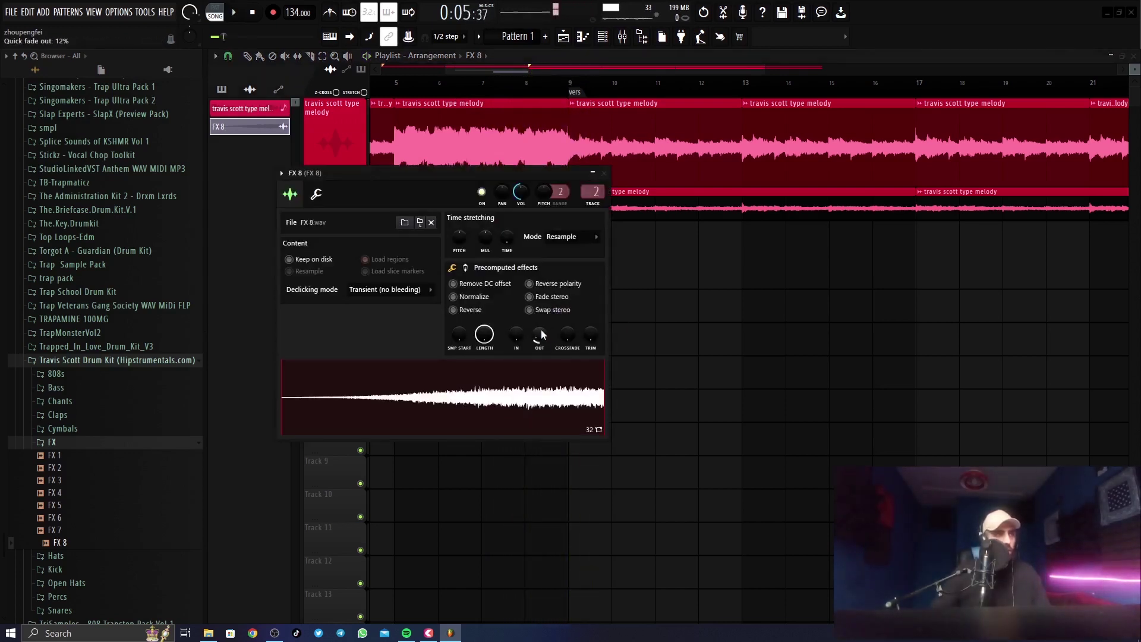
key(Escape)
scroll(543, 89, up, 6)
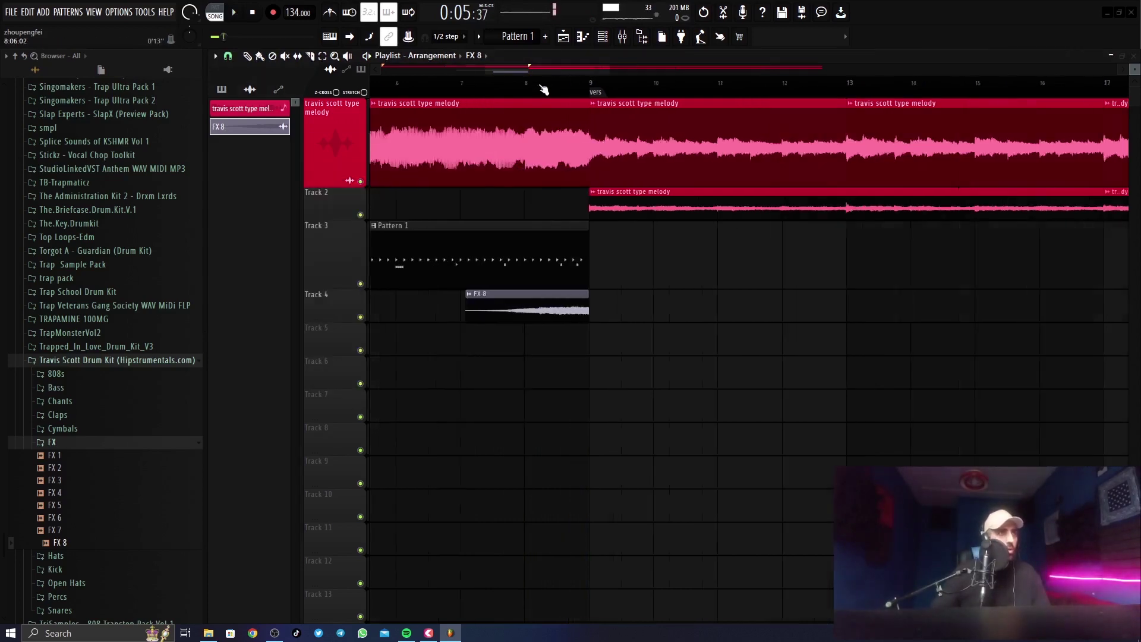
scroll(544, 89, down, 3)
key(space)
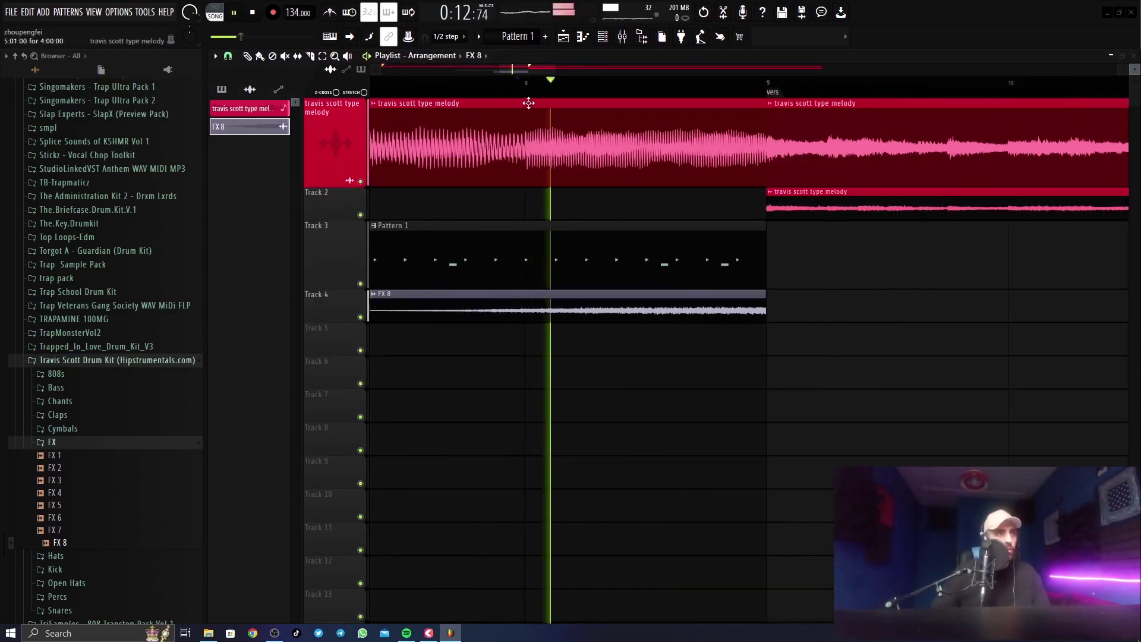
key(space)
double_click(741, 310)
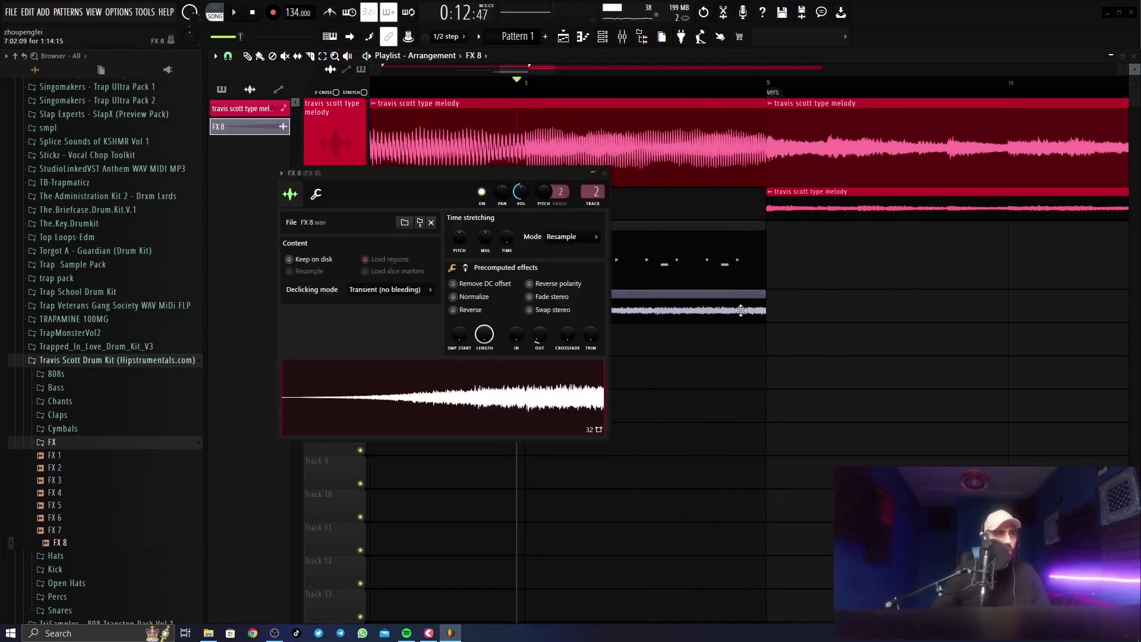
key(Escape)
key(space)
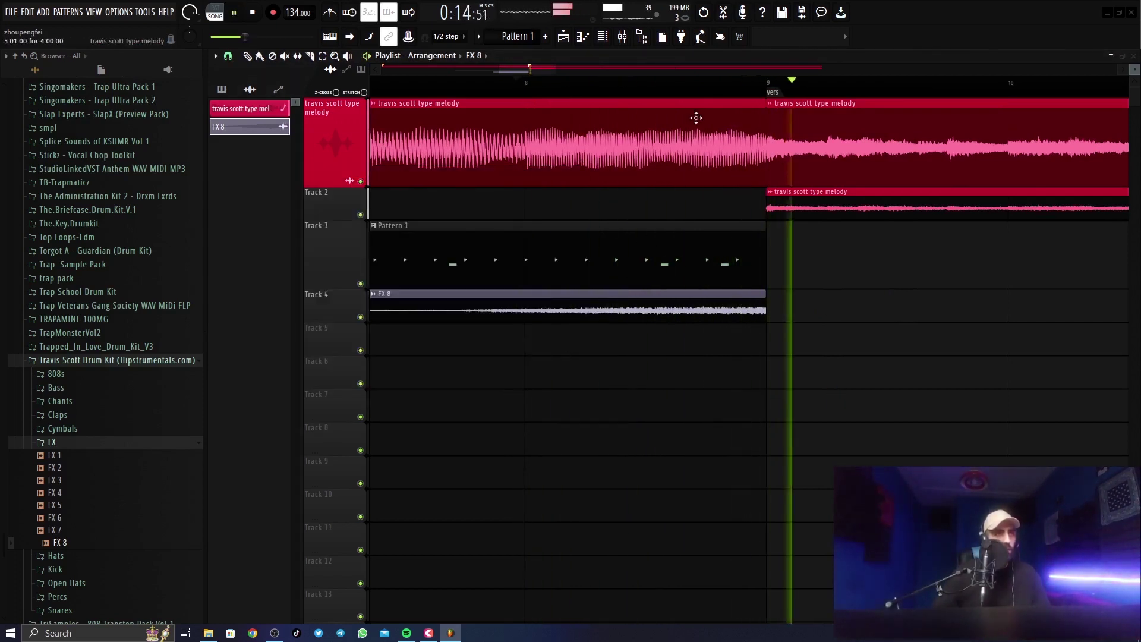
scroll(704, 94, down, 5)
scroll(704, 94, down, 2)
key(space)
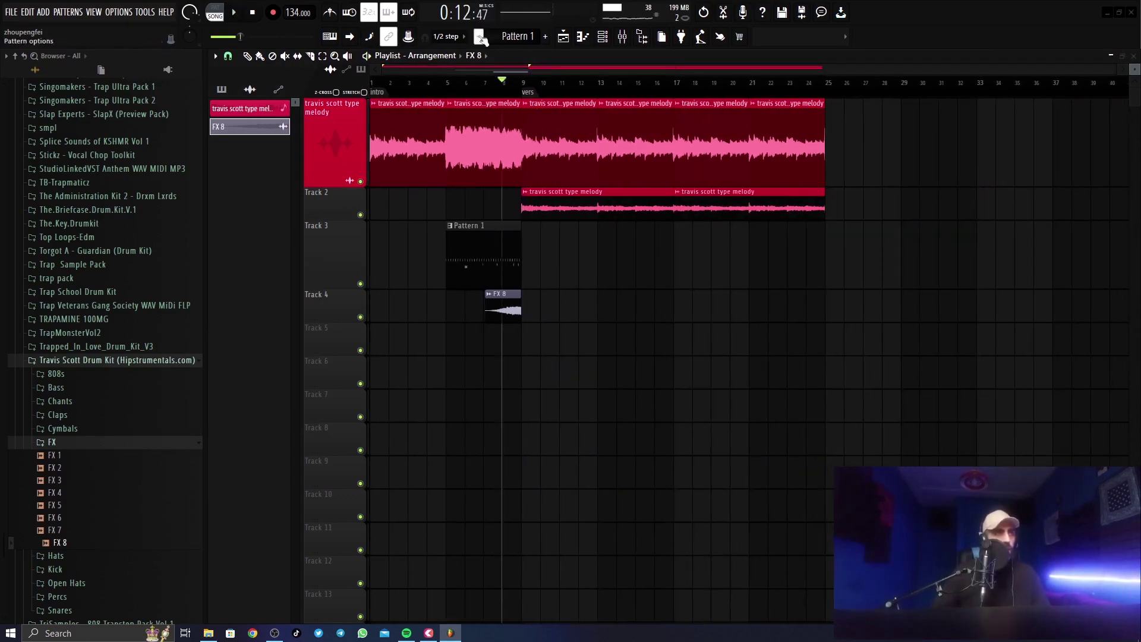
scroll(498, 37, down, 1)
scroll(534, 90, up, 5)
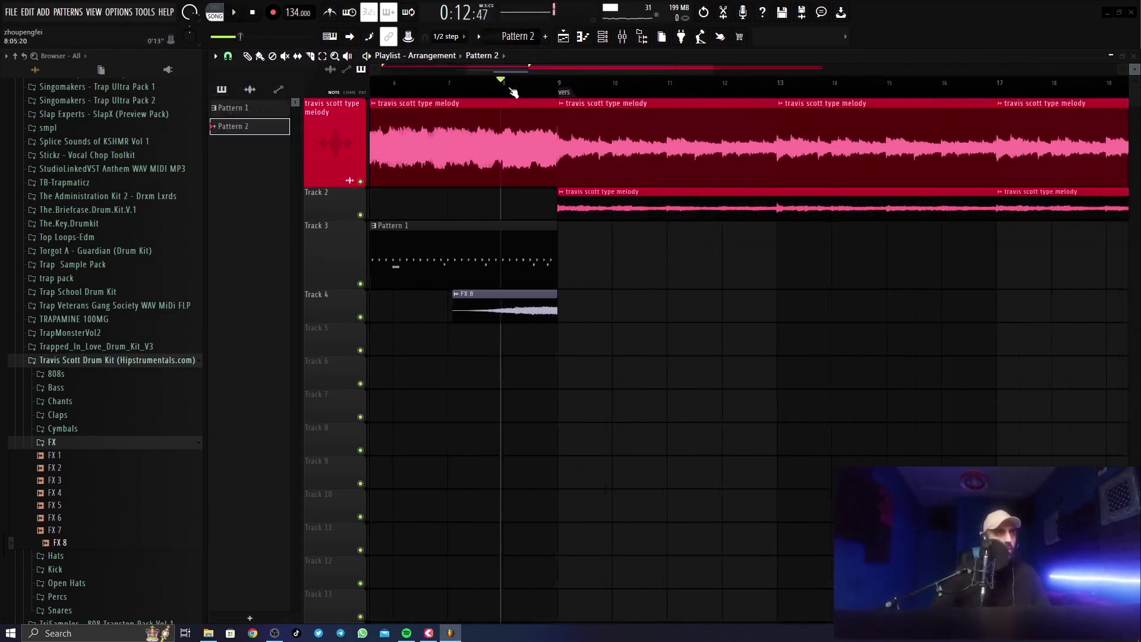
scroll(510, 90, down, 2)
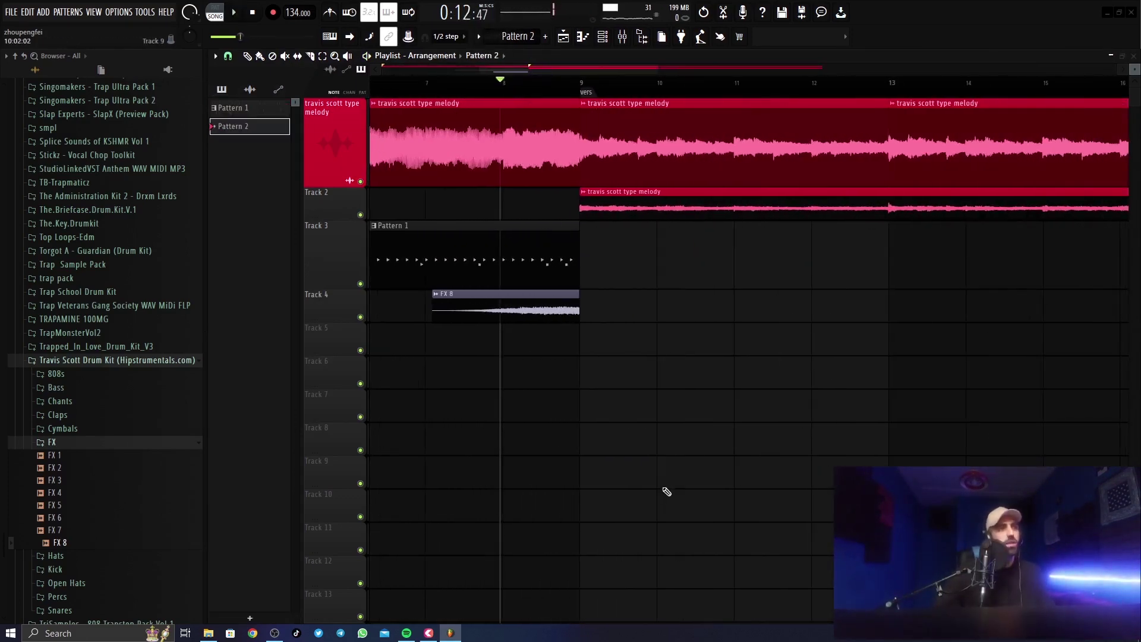
click(604, 36)
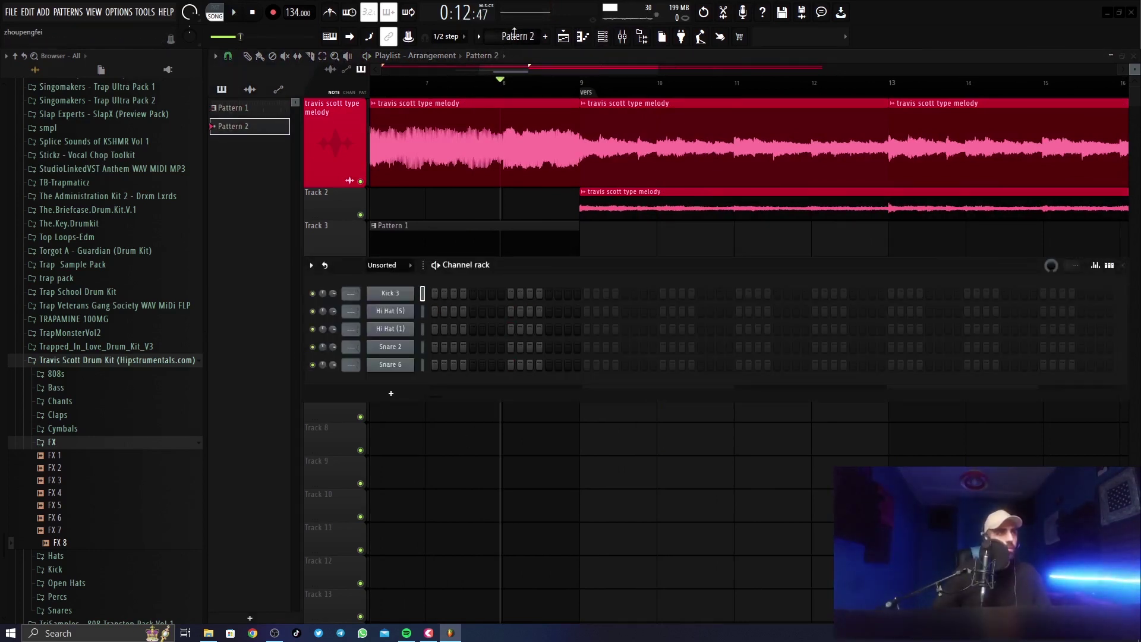
key(F6)
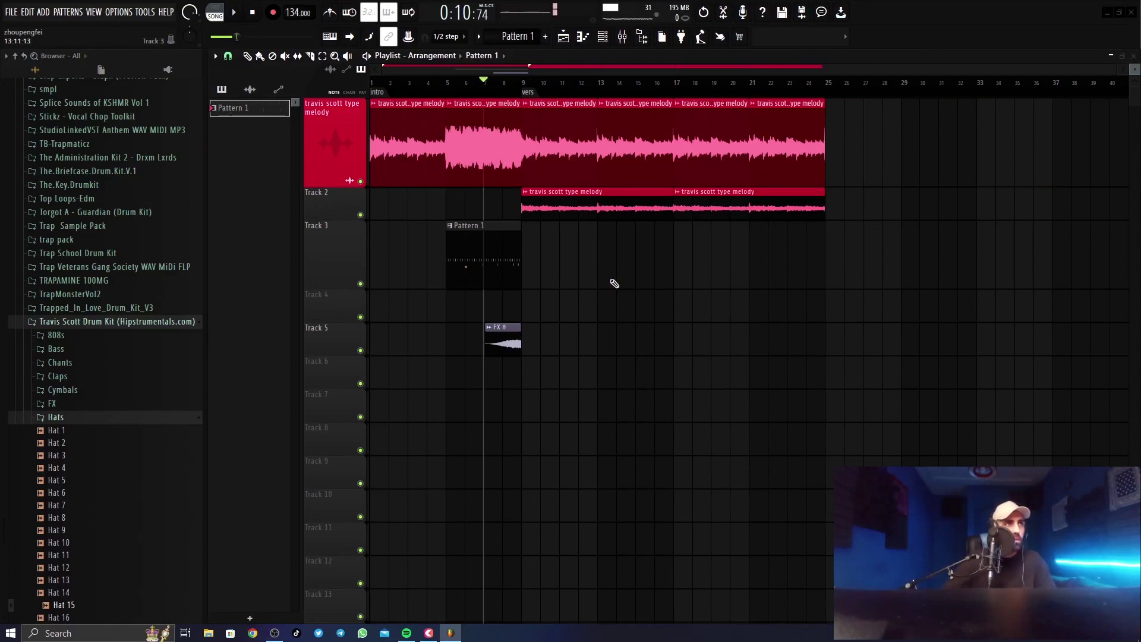
Duplicate the Pattern 1 clip on Track 3 directly after itself, starting at bar 9.
scroll(466, 88, up, 4)
click(467, 257)
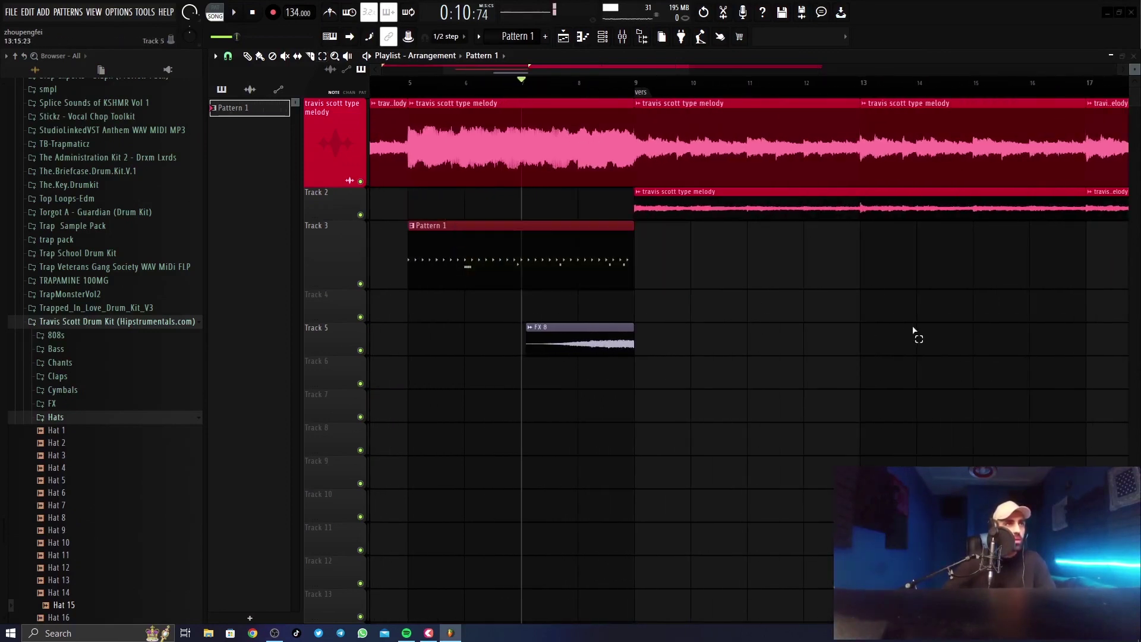
key(ctrl+b)
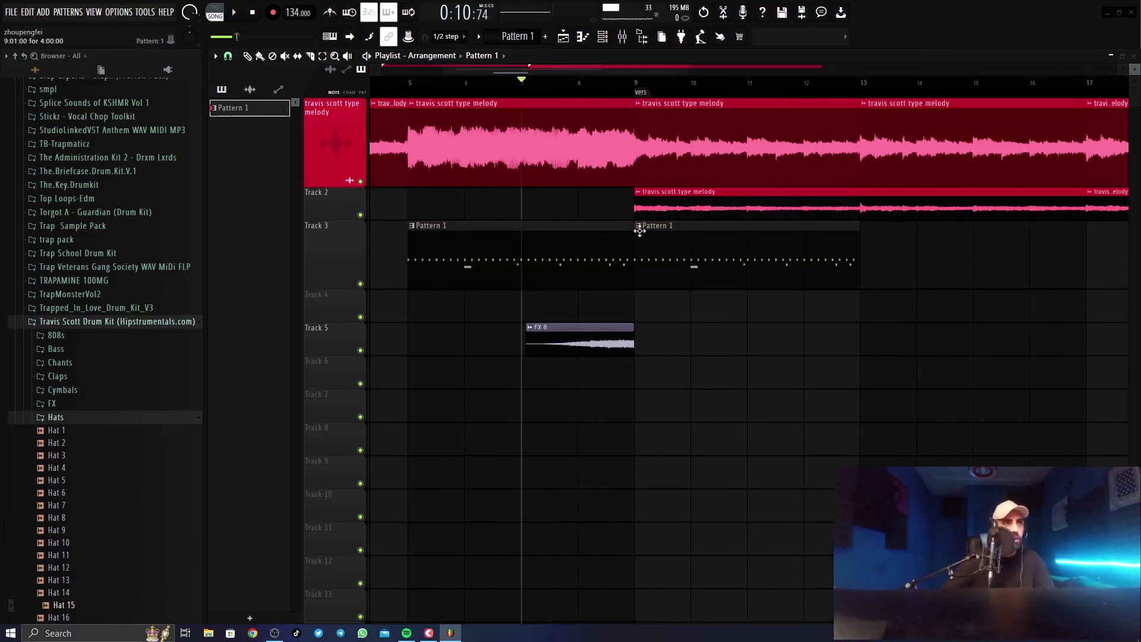
Make the duplicated clip at bar 9 a unique pattern and move it down to Track 4.
right_click(639, 231)
click(688, 306)
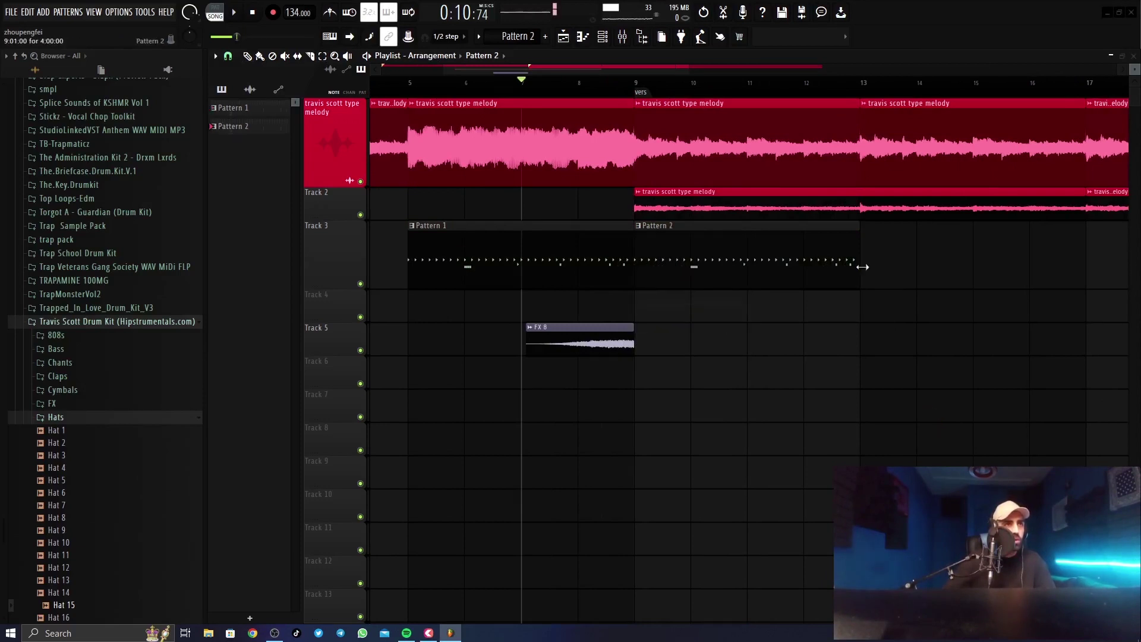
drag(800, 268, 800, 302)
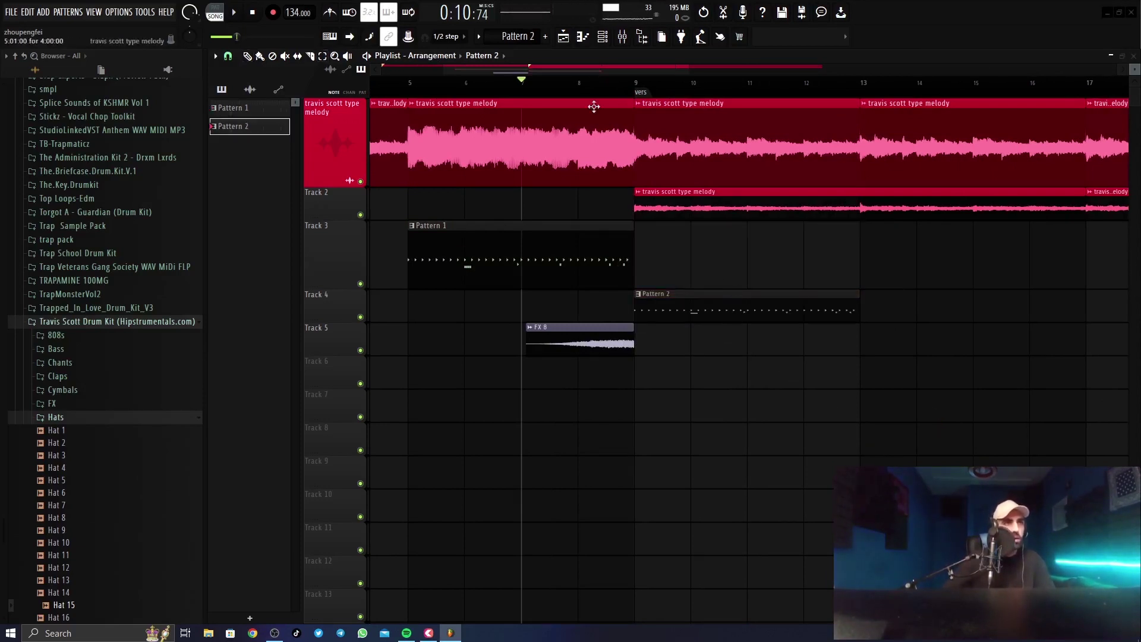
Program Kick 3 hits on steps 1, 7, 17, 19 and 23 of Pattern 2.
click(603, 38)
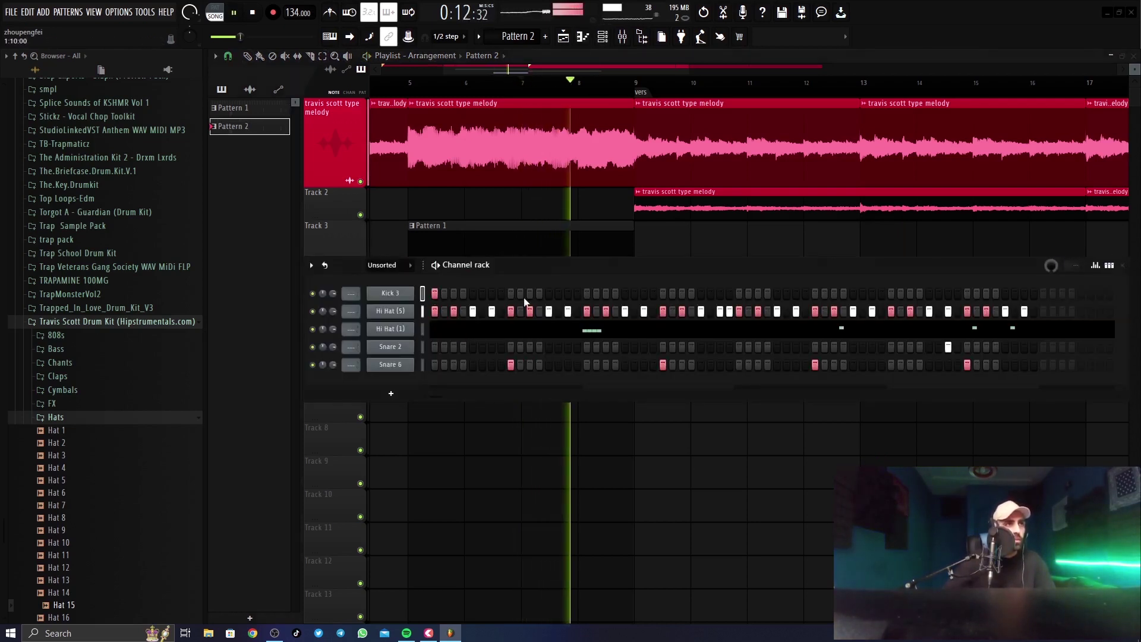
click(434, 293)
click(492, 293)
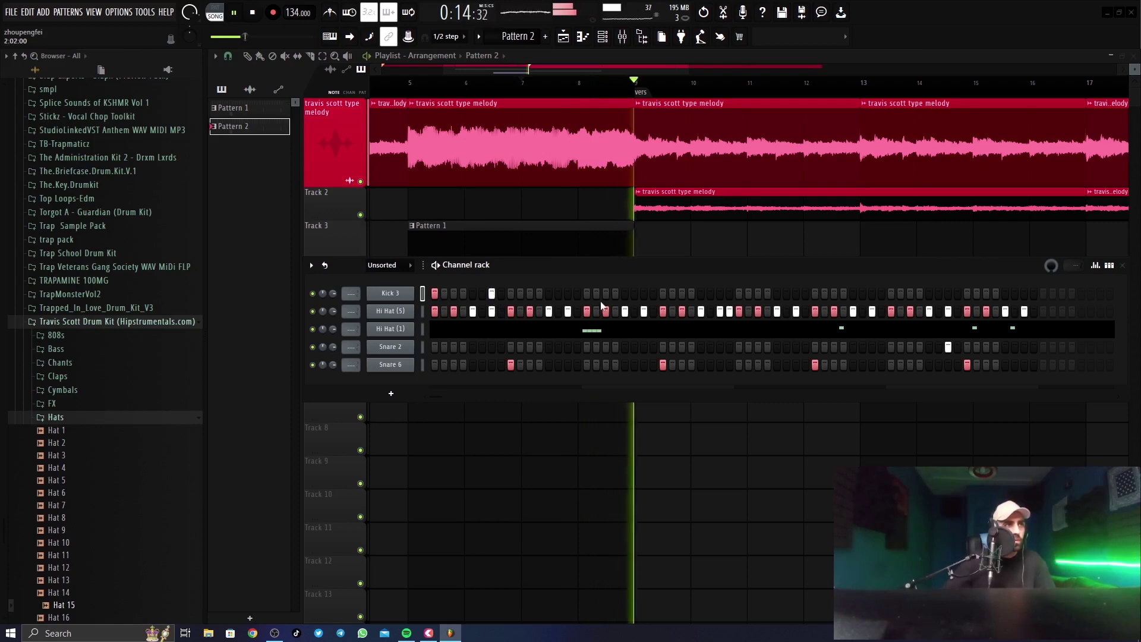
drag(587, 293, 606, 293)
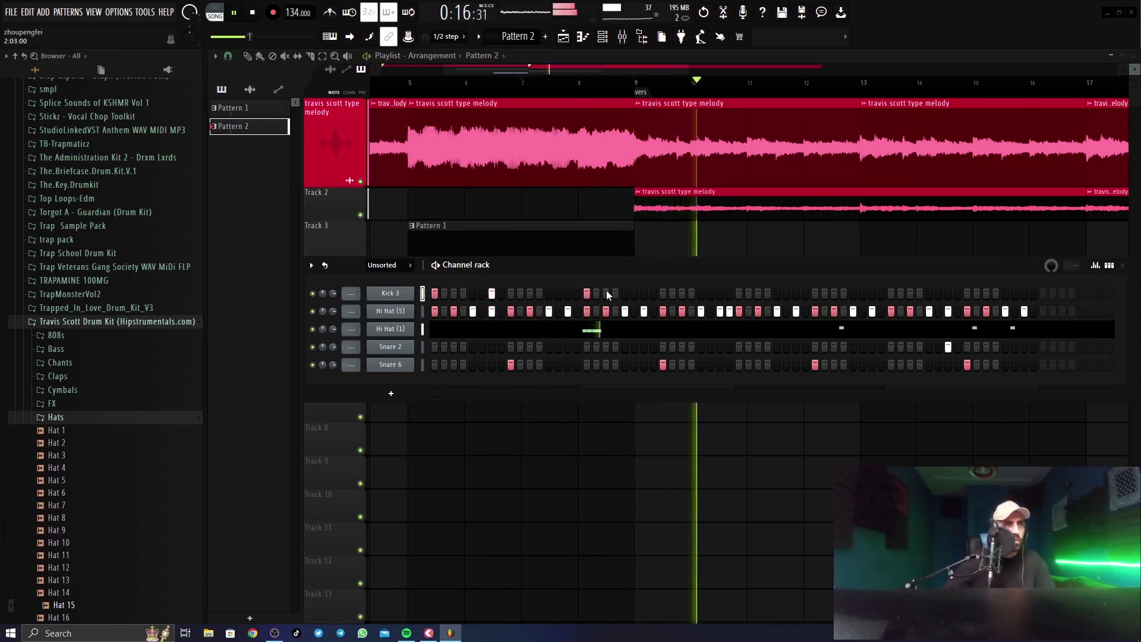
click(644, 293)
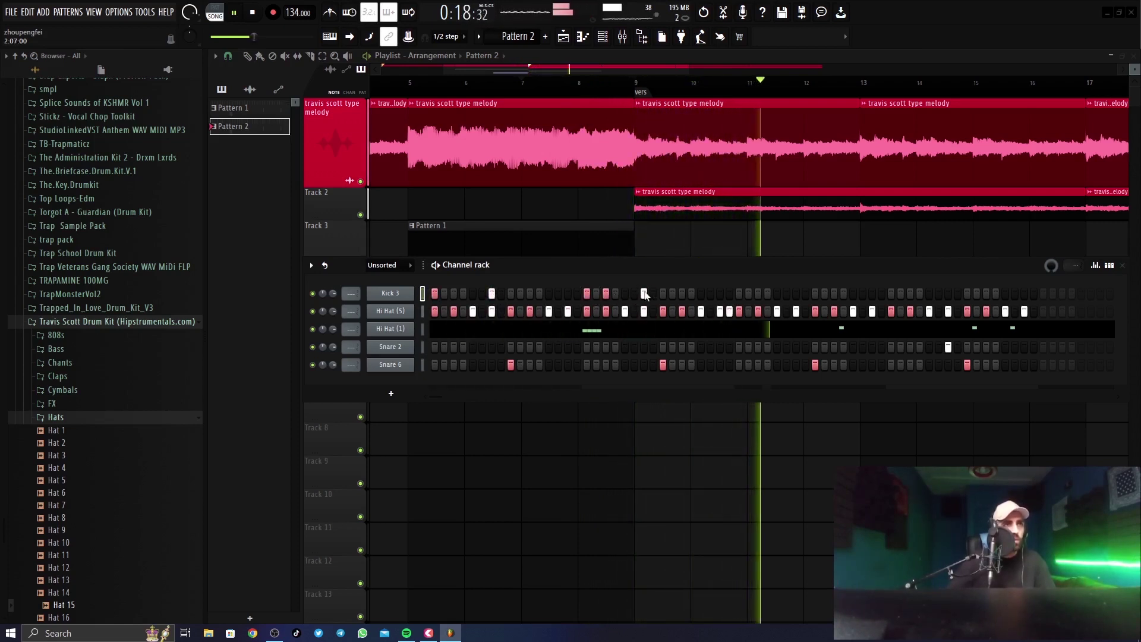
Add Kick 3 hits on steps 33, 39, 51, 55 and 63 in the second half of Pattern 2.
click(739, 293)
click(796, 293)
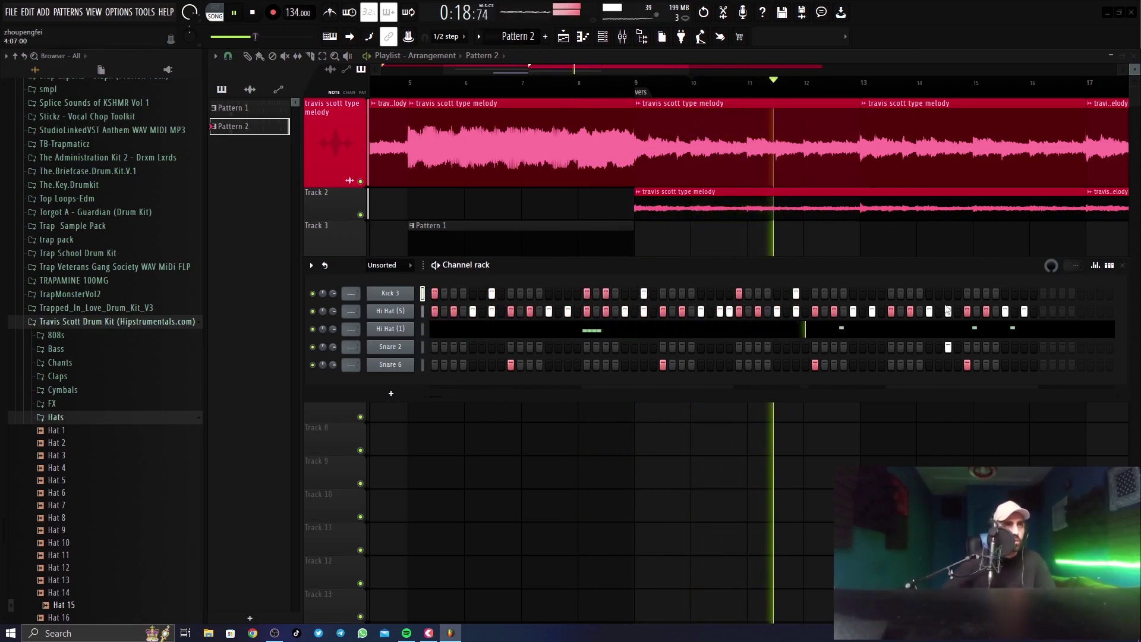
click(910, 293)
click(948, 293)
click(1024, 293)
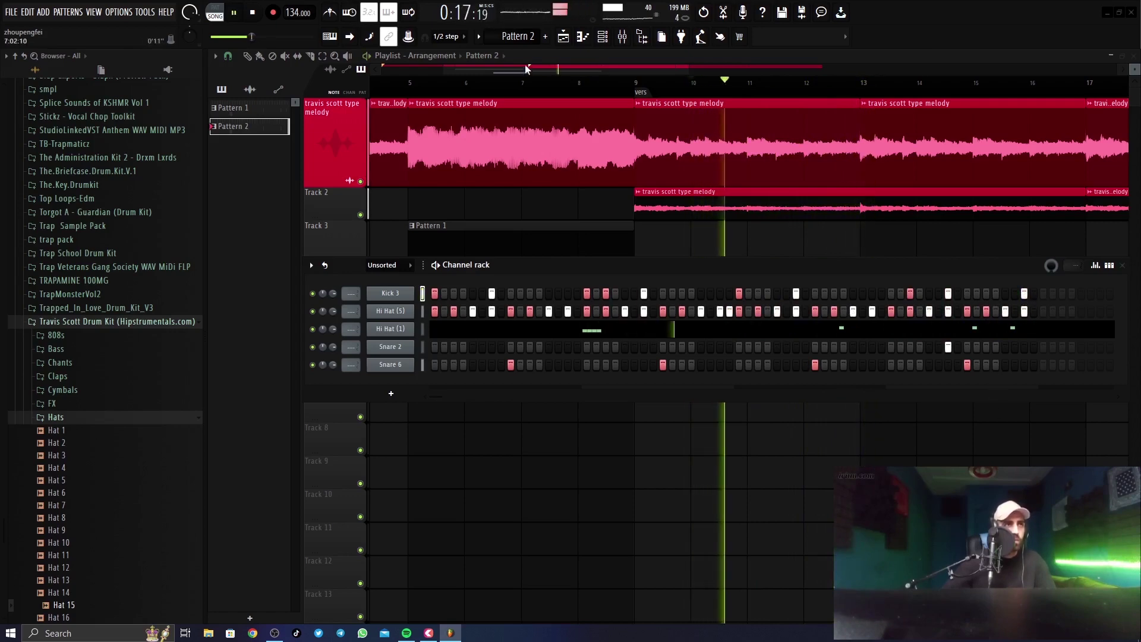
Add an extra C5 kick note on step 56 in bar 4 of the Kick 3 piano roll and play it back.
click(585, 37)
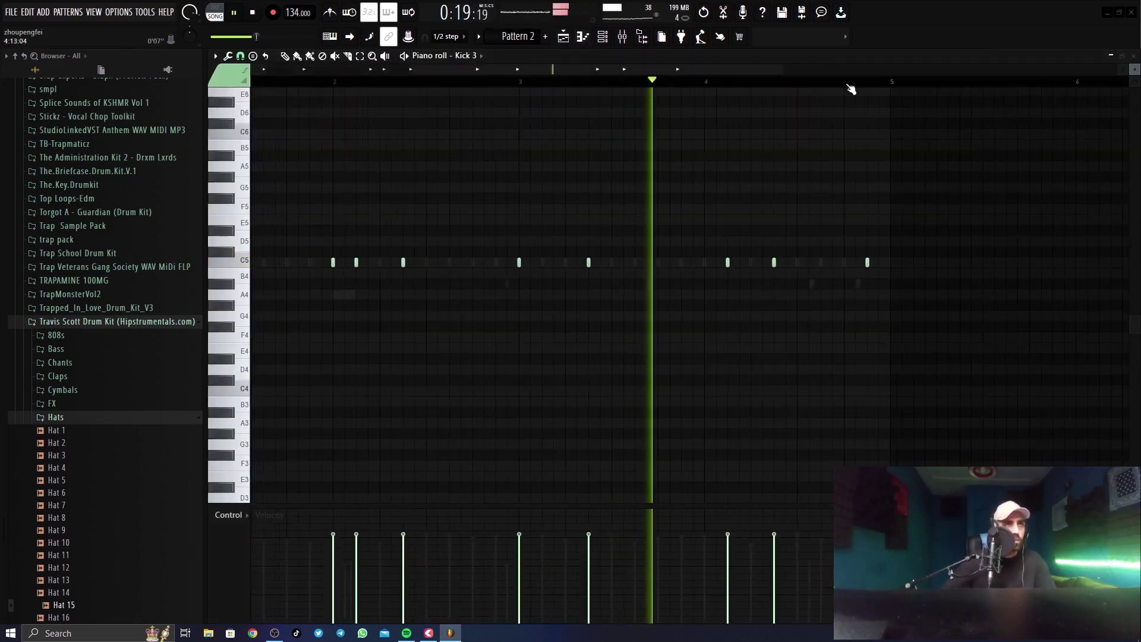
click(702, 274)
key(space)
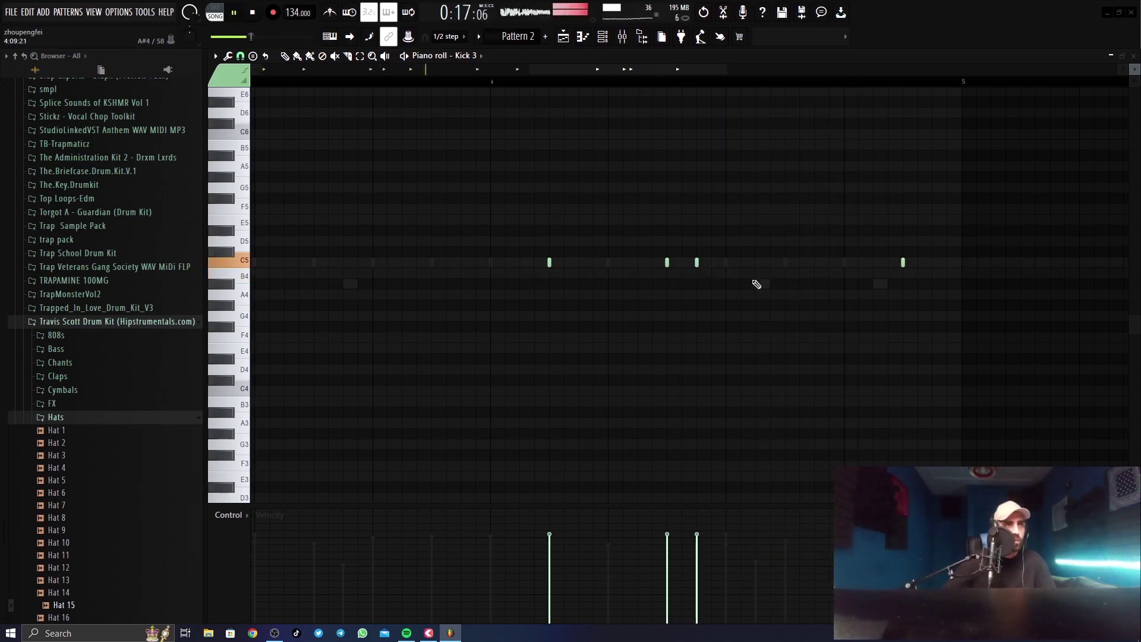
key(space)
key(F6)
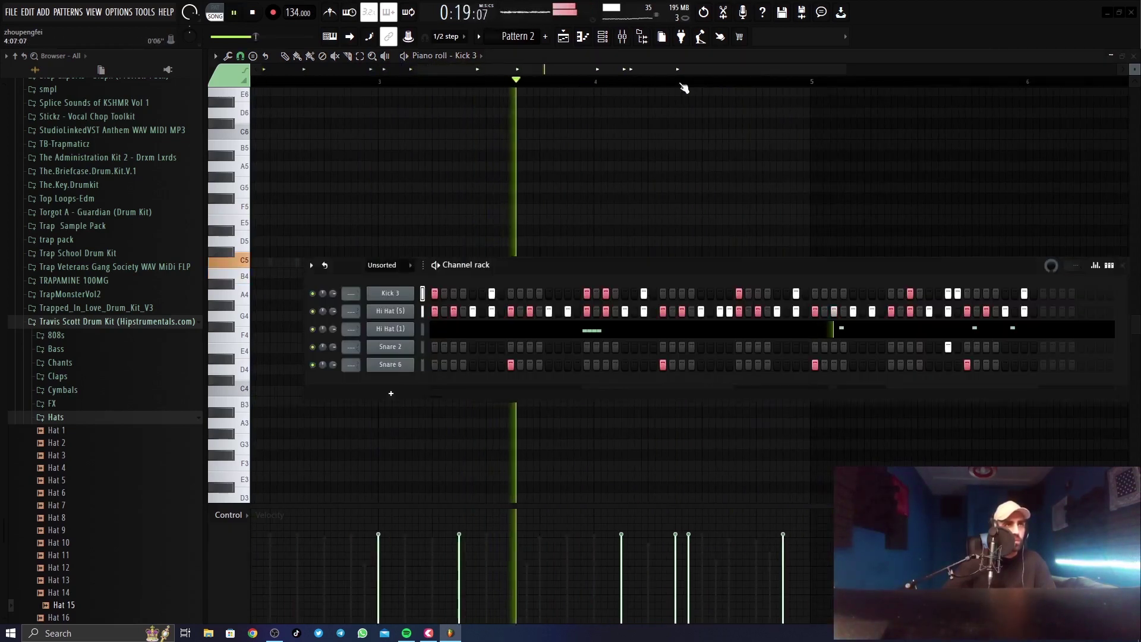
Repeat the Pattern 2 clip along Track 4 from bar 13 up to bar 25.
key(F5)
click(822, 310)
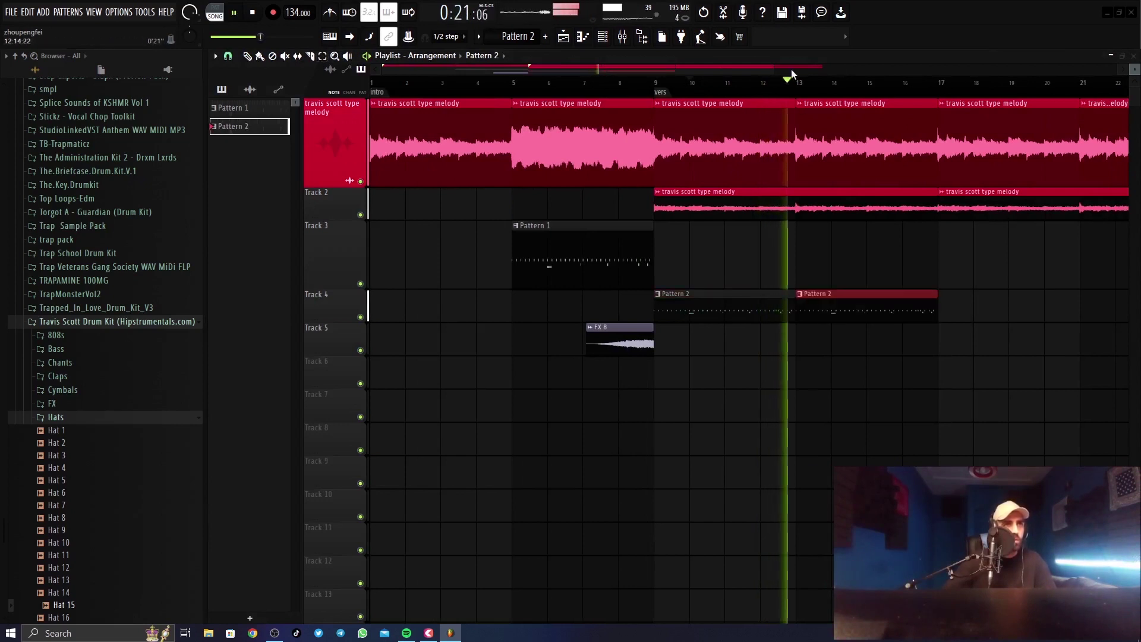
scroll(807, 86, down, 3)
drag(747, 293, 593, 321)
key(ctrl+b)
ctrl+click(692, 416)
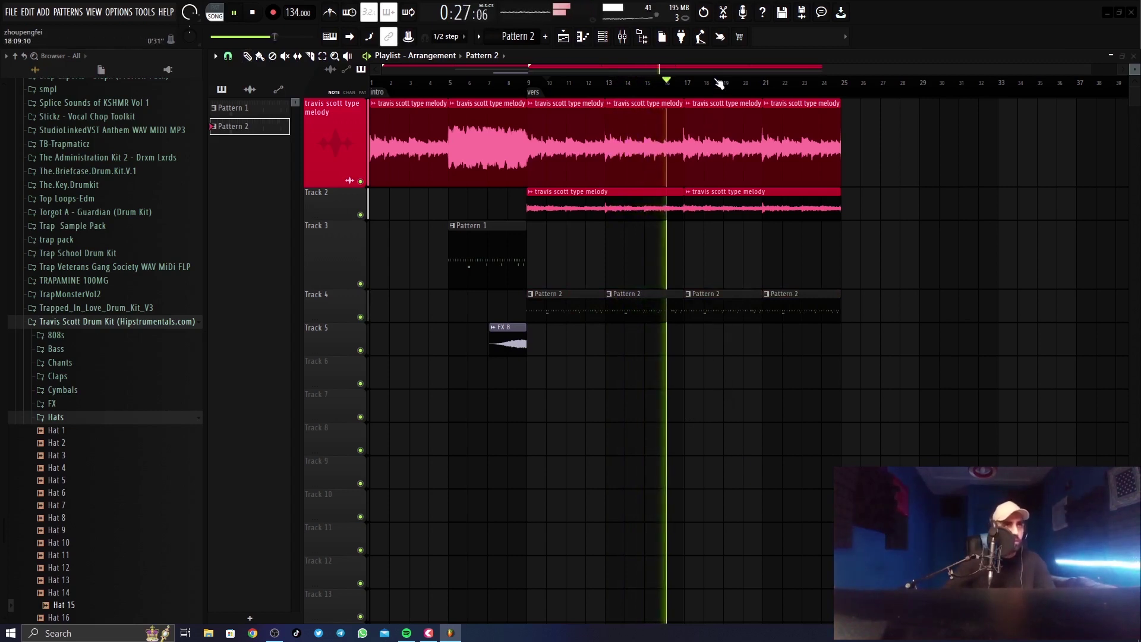
Place a copy of the FX 8 riser on Track 5 at bar 23.
scroll(719, 84, up, 2)
scroll(720, 83, down, 1)
scroll(719, 83, up, 2)
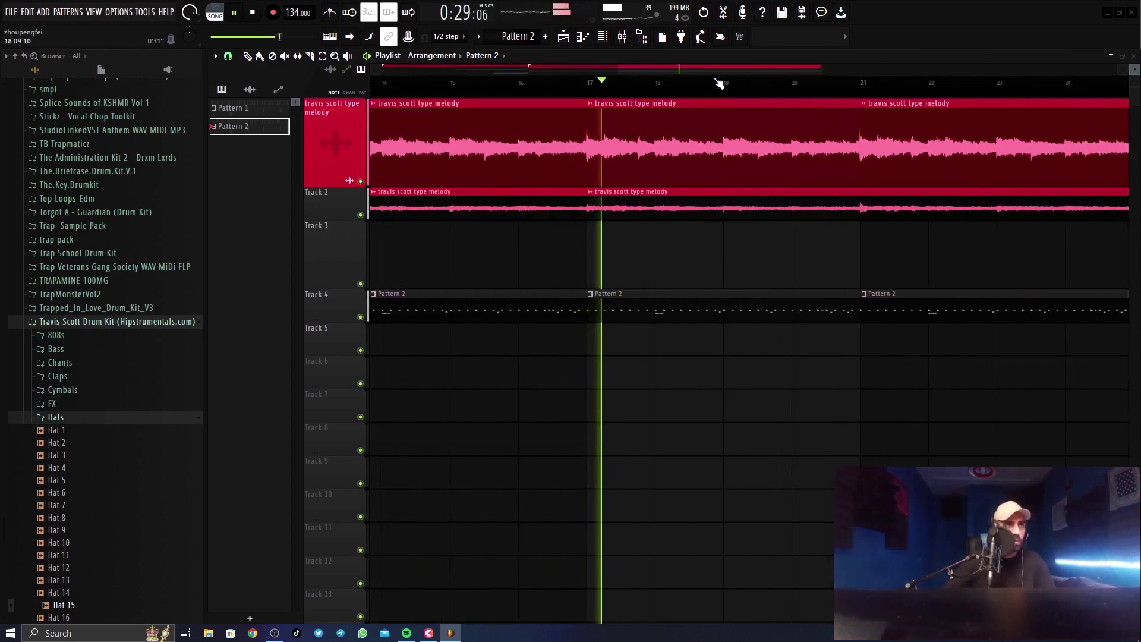
scroll(719, 83, down, 1)
scroll(719, 83, down, 2)
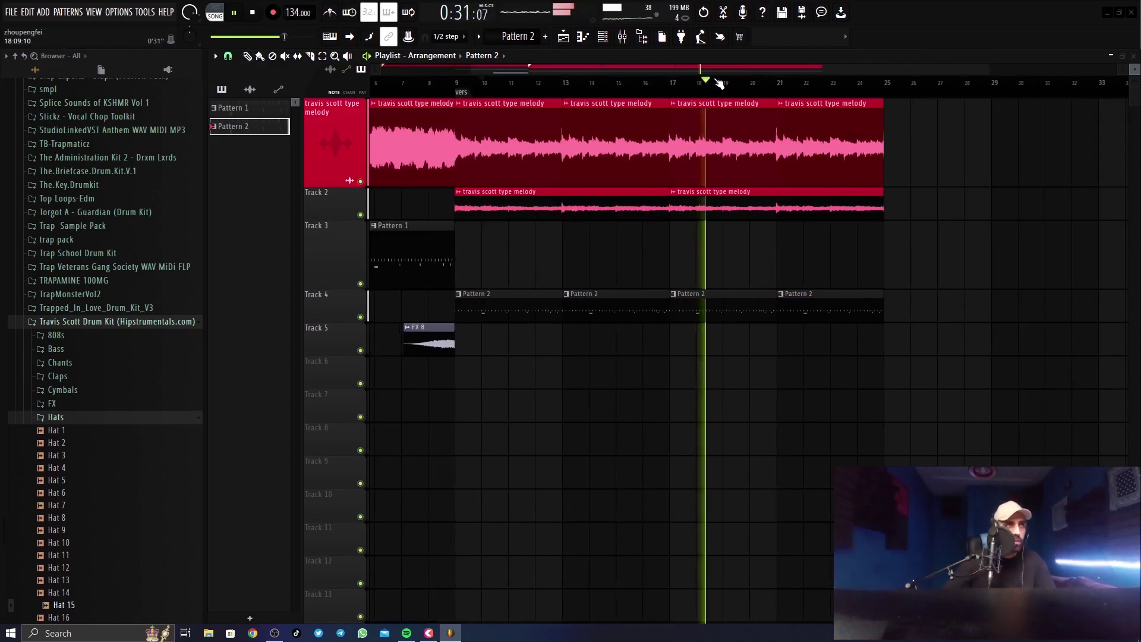
click(440, 342)
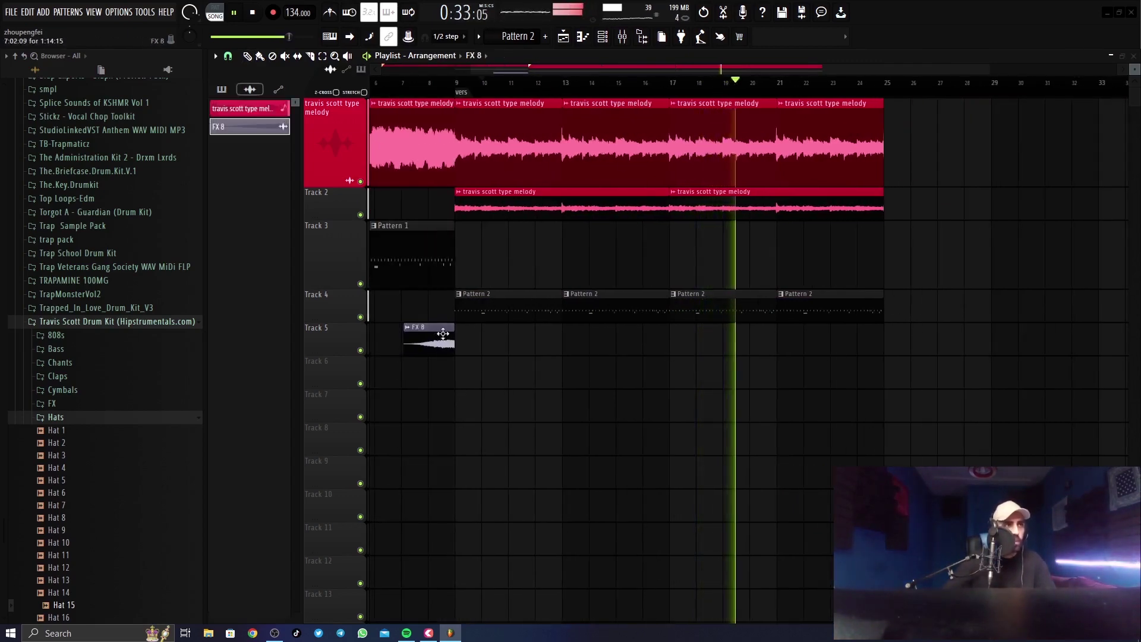
click(856, 343)
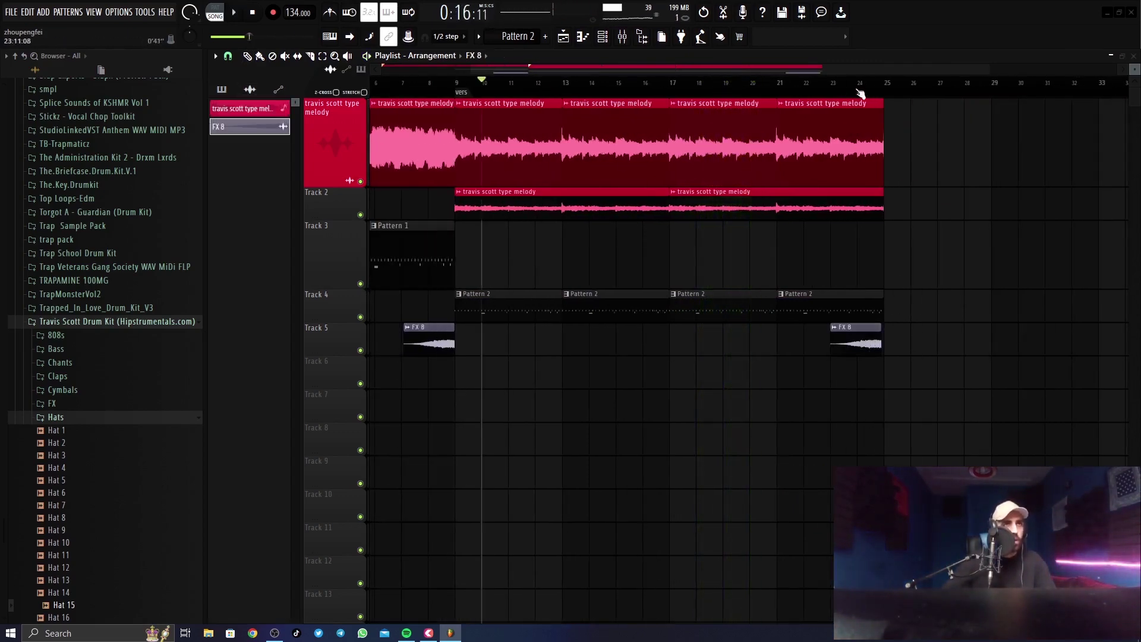
Shift the second FX 8 riser slightly later so it ends exactly at bar 25.
scroll(886, 93, up, 5)
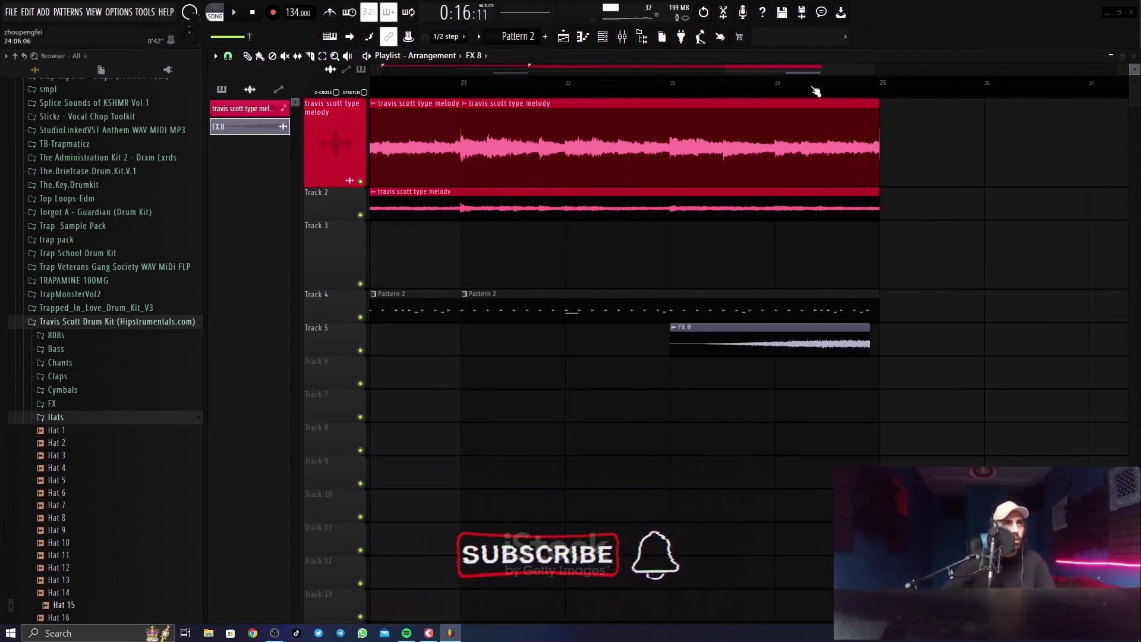
scroll(817, 89, down, 5)
scroll(817, 89, down, 1)
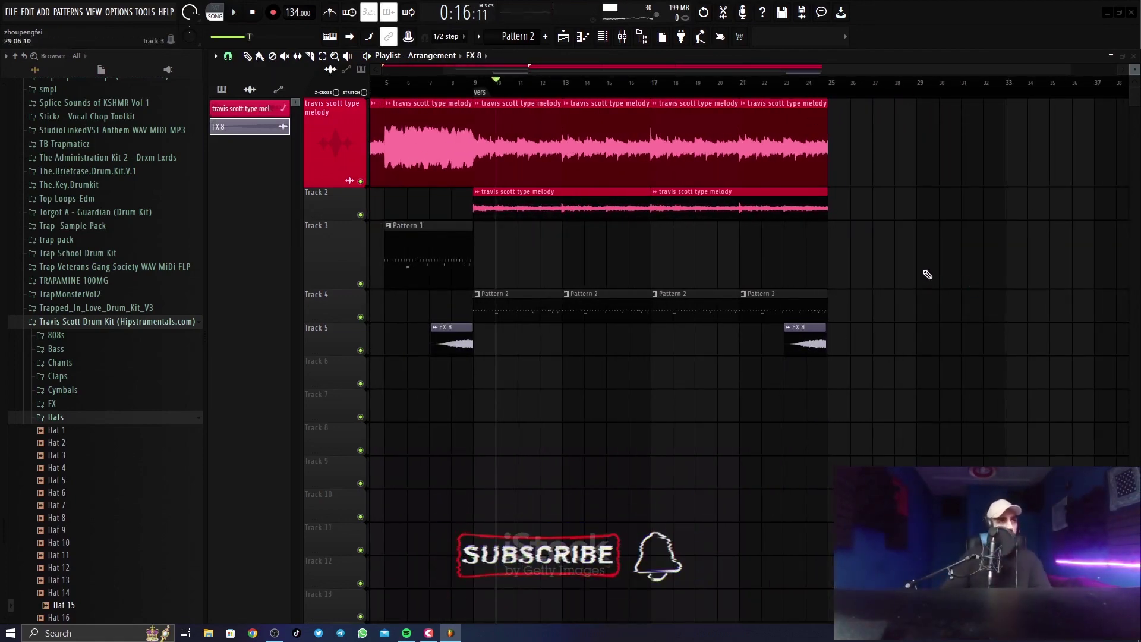
scroll(835, 86, up, 4)
scroll(837, 87, up, 4)
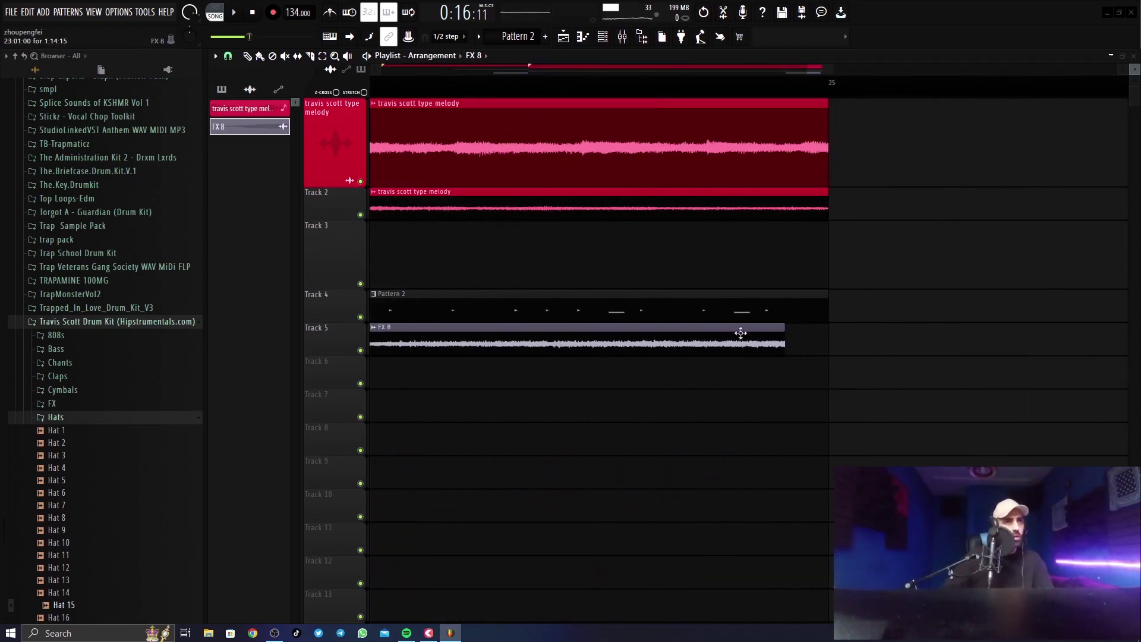
drag(740, 333, 769, 344)
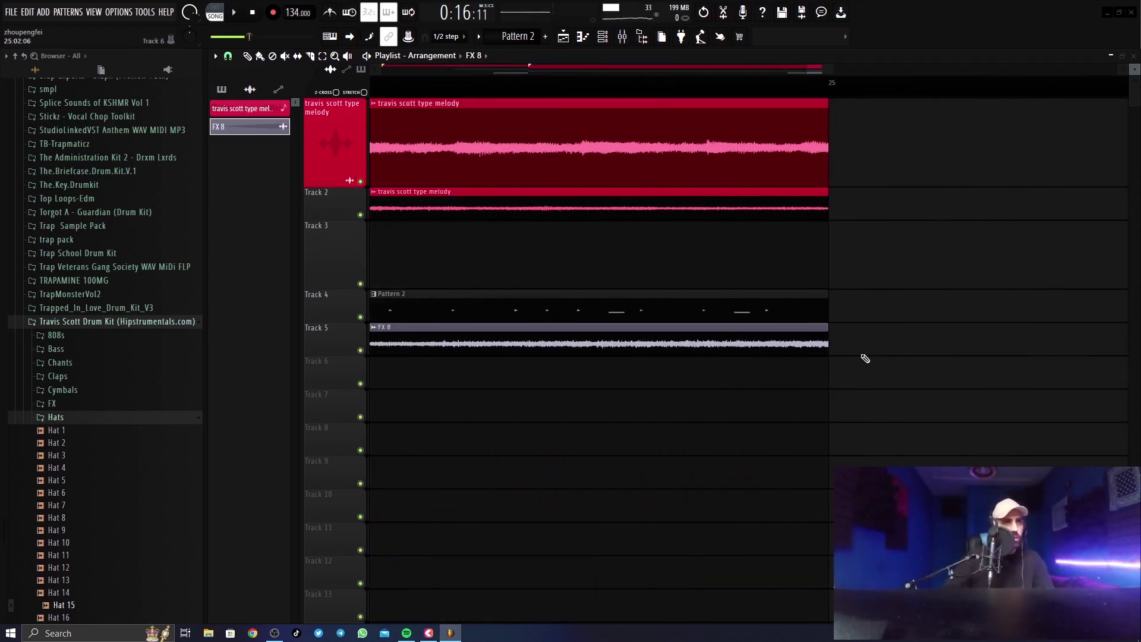
Duplicate the bar 17 to 25 melody clips on the first two tracks so they continue from bar 25 to 33.
click(778, 70)
scroll(793, 94, down, 5)
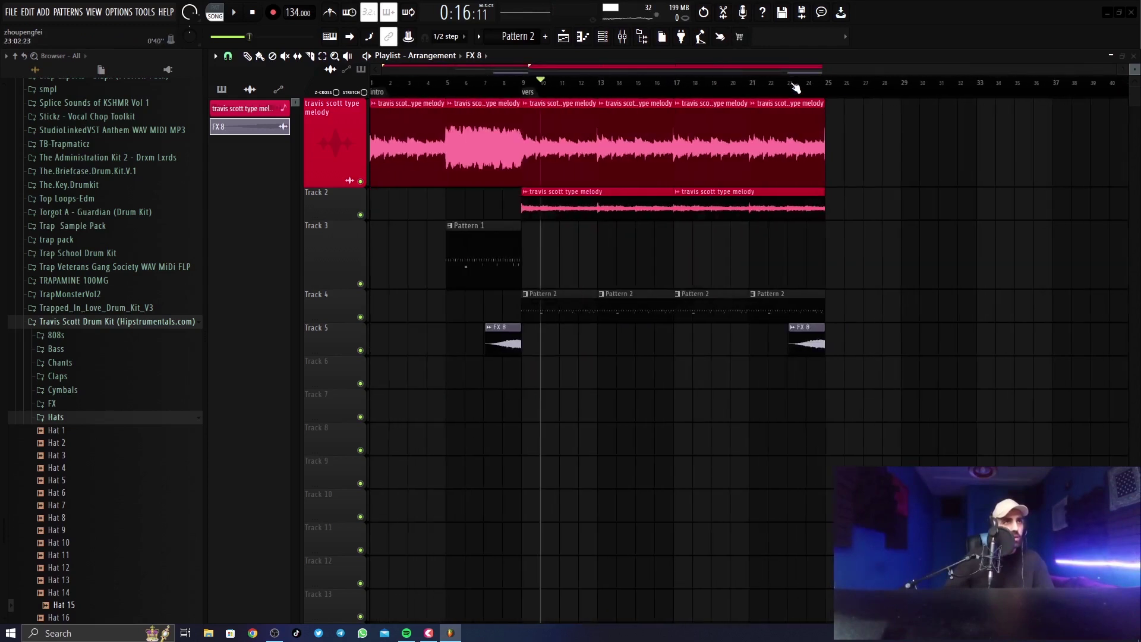
drag(865, 181, 677, 224)
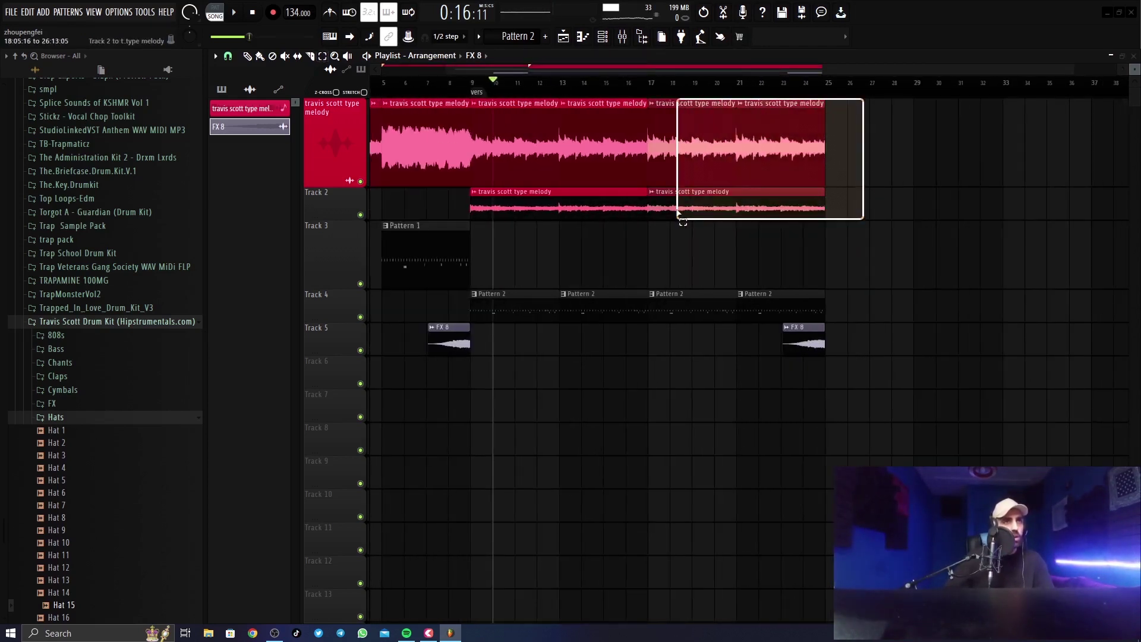
key(ctrl+b)
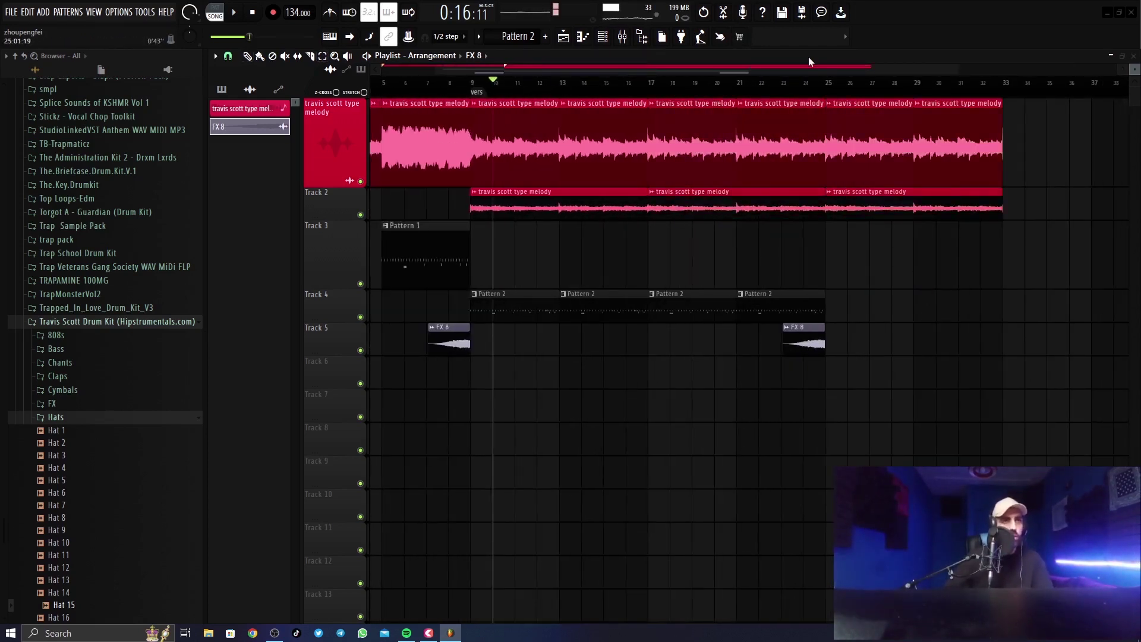
Insert a new track directly below the main melody track and place a travis scott type melody clip on it at bar 25.
scroll(856, 89, up, 5)
right_click(334, 207)
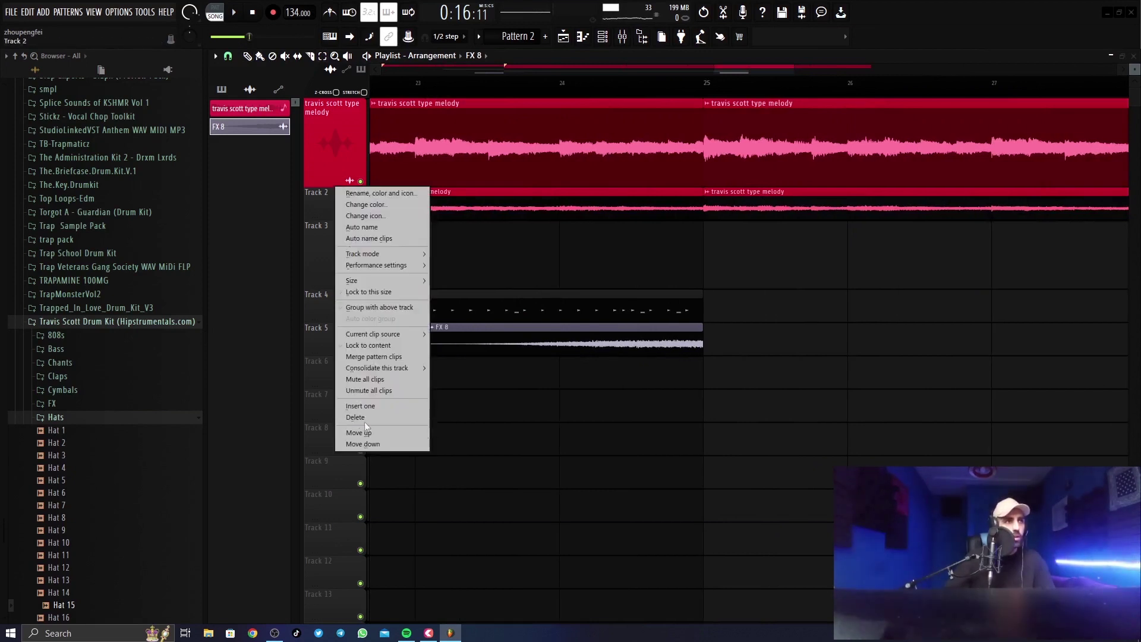
click(363, 408)
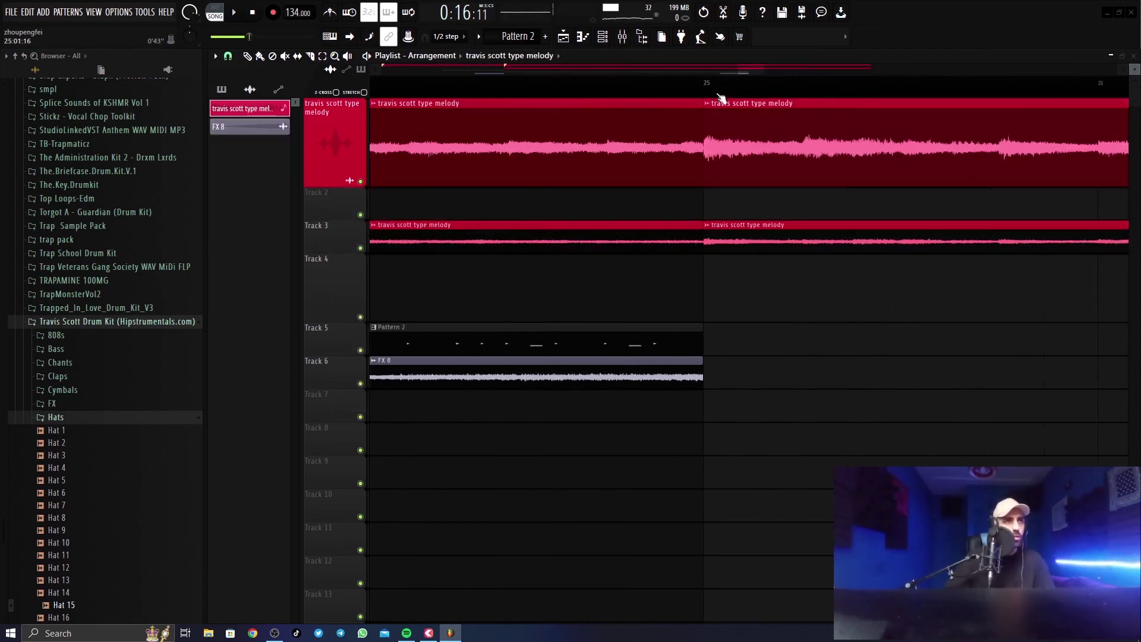
click(705, 202)
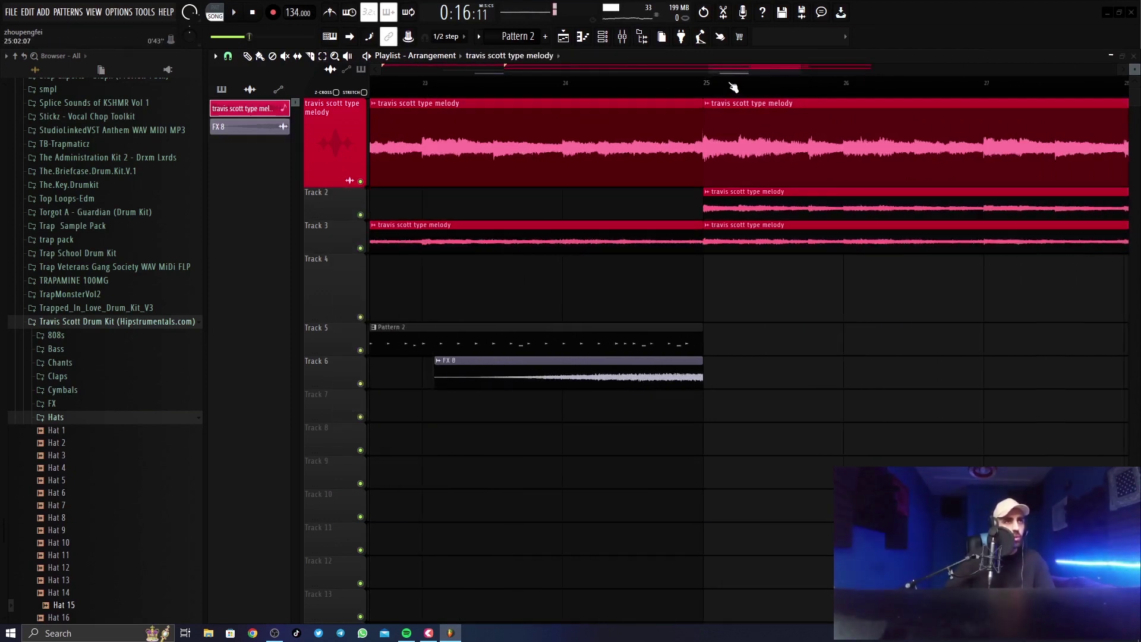
Make the new Track 2 melody clip unique, then set its pitch range to 12 and its channel pitch to +1200 cents.
right_click(712, 199)
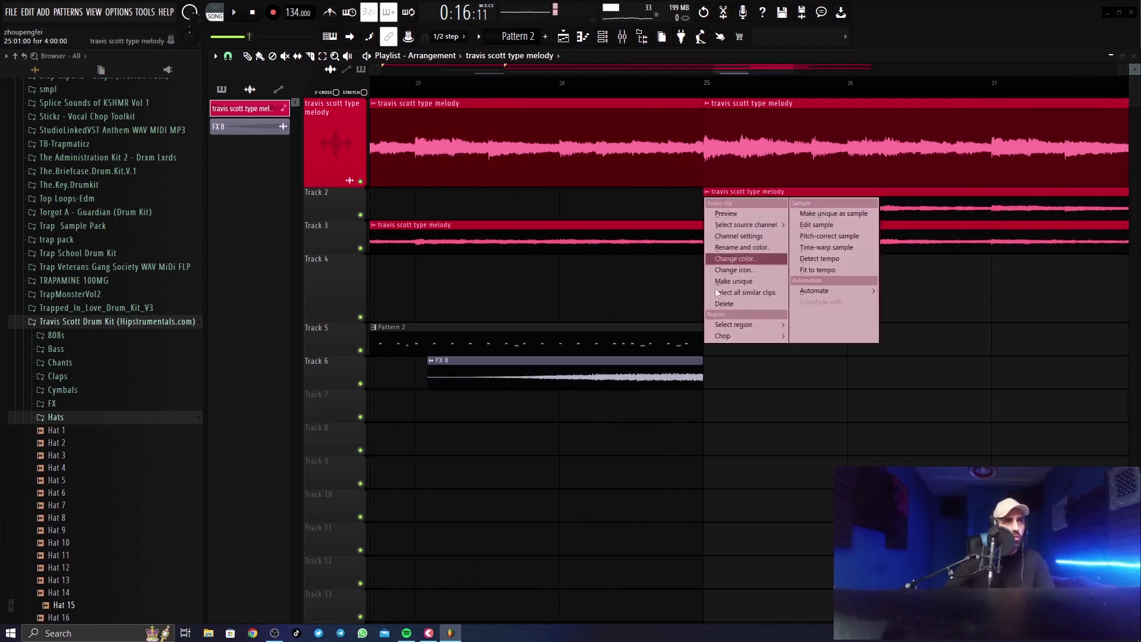
click(746, 281)
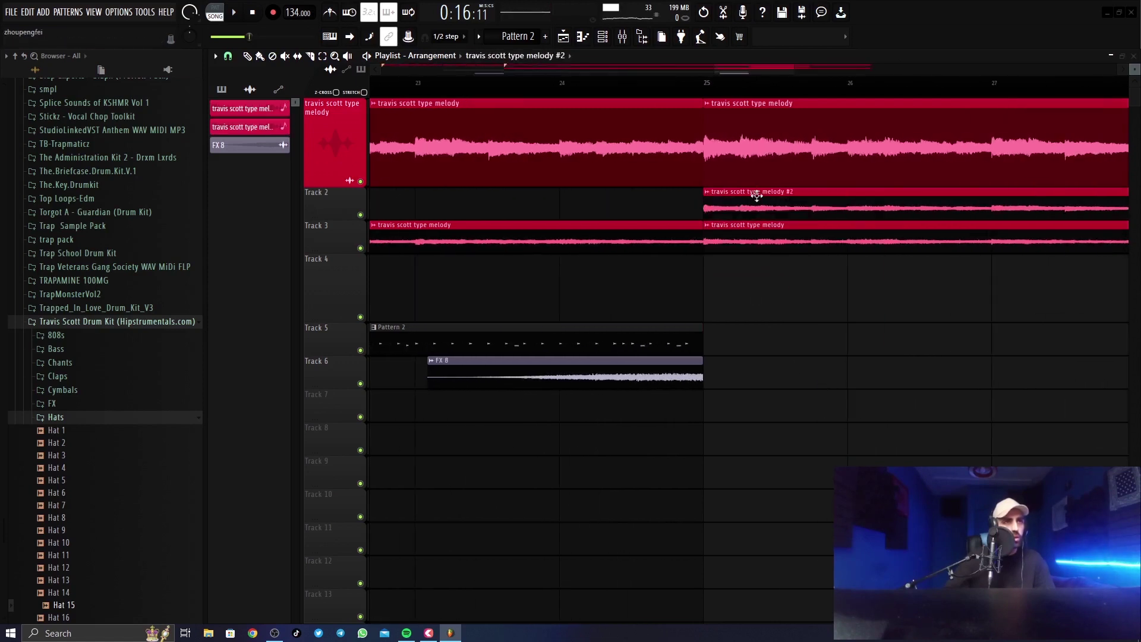
double_click(756, 196)
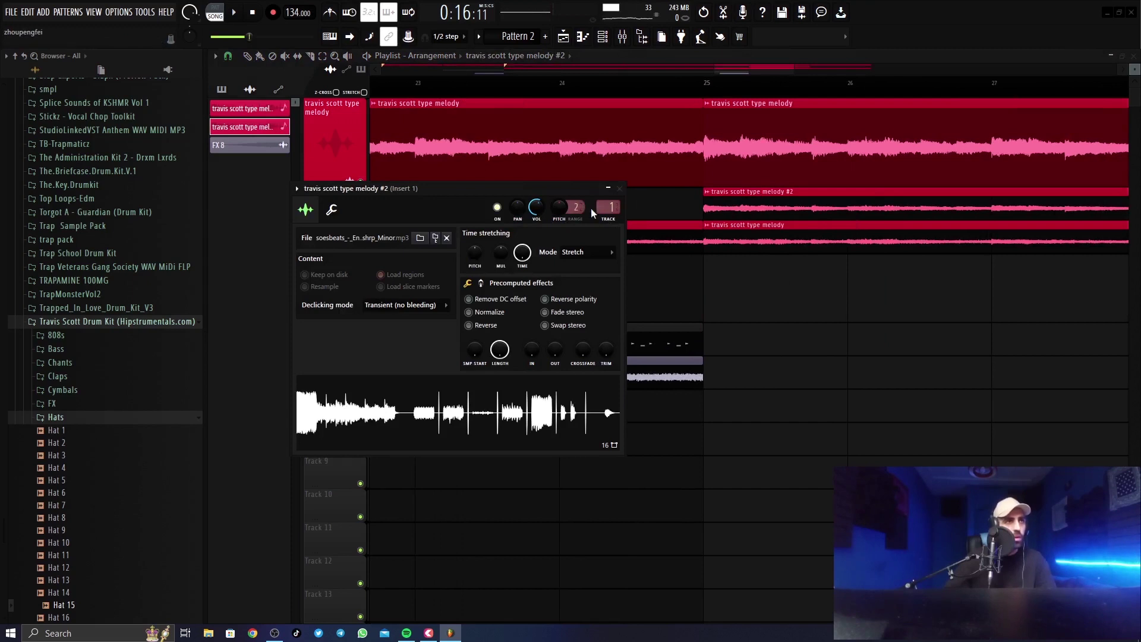
scroll(581, 206, up, 1)
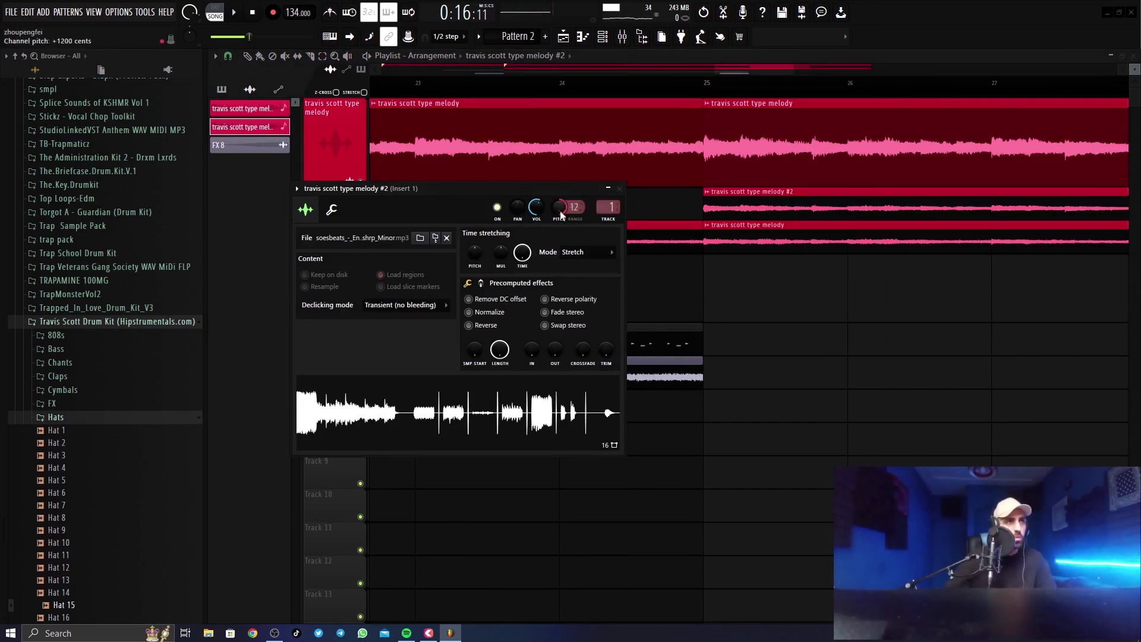
key(Escape)
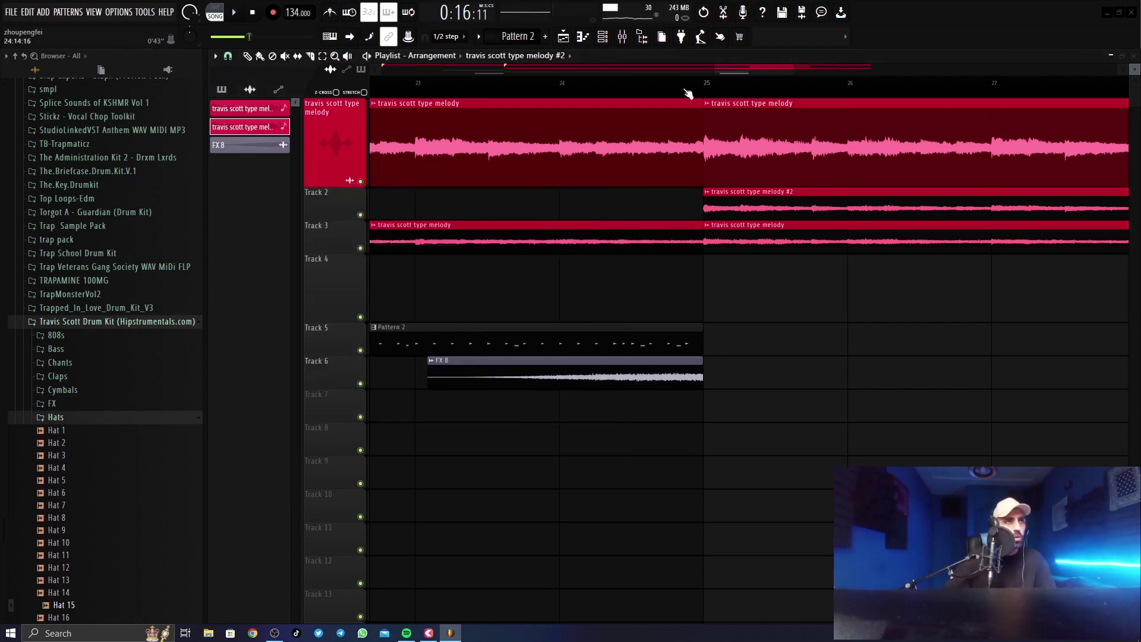
Duplicate the last two Pattern 2 clips on Track 5 to cover bars 25 to 33.
scroll(696, 86, down, 6)
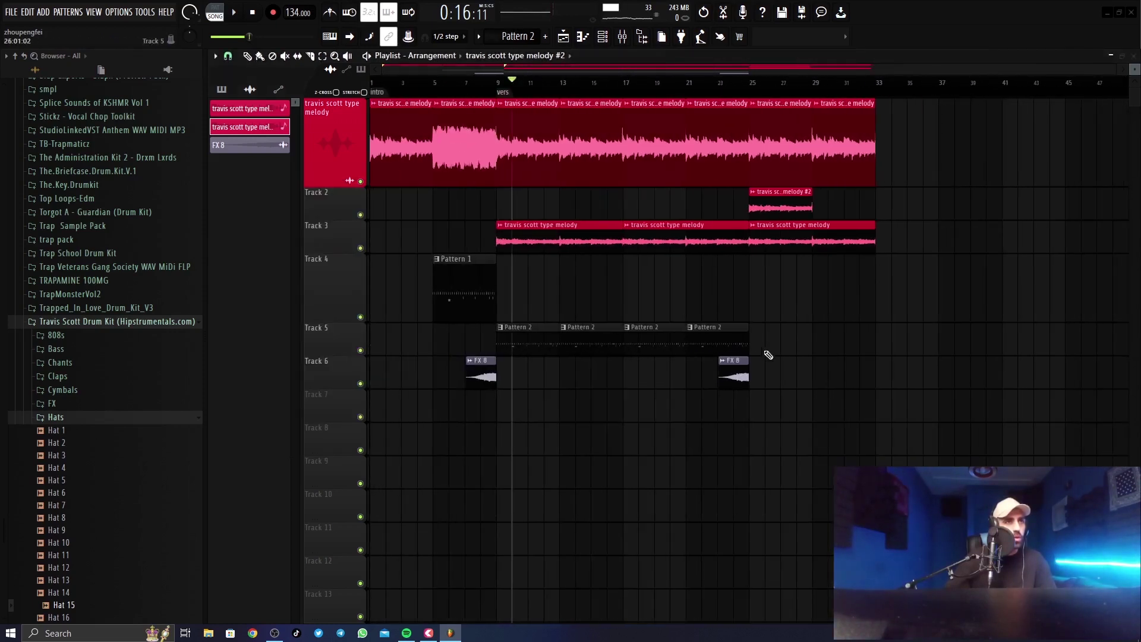
drag(769, 354, 623, 324)
key(ctrl+b)
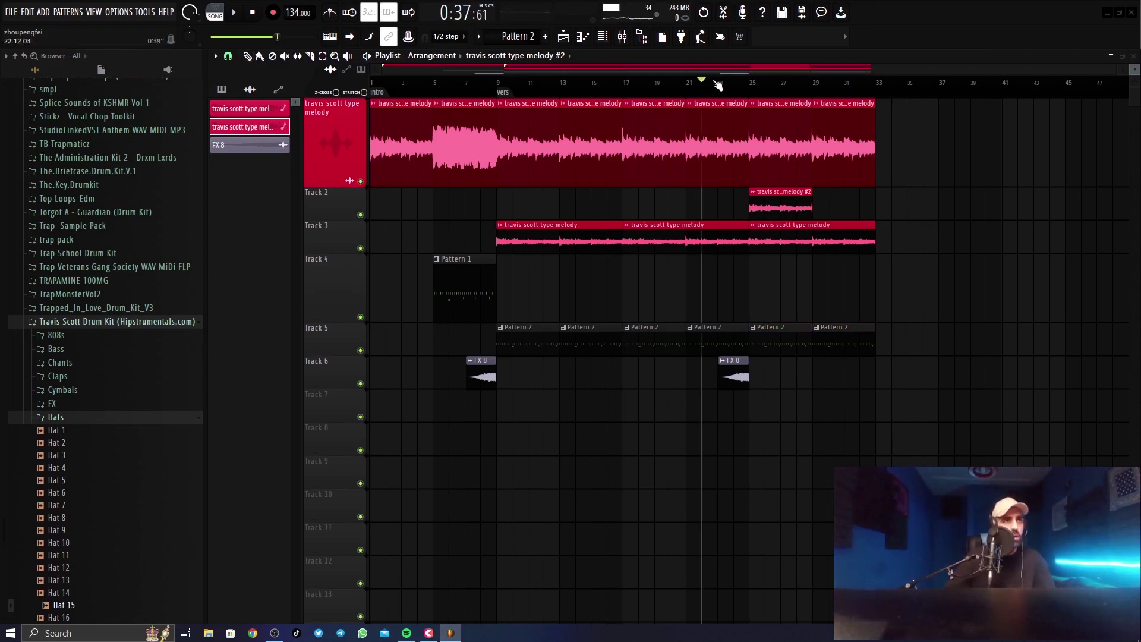
Play the arrangement from about bar 22 through the second riser into the pitched-up melody section at bar 25.
key(space)
scroll(752, 86, up, 6)
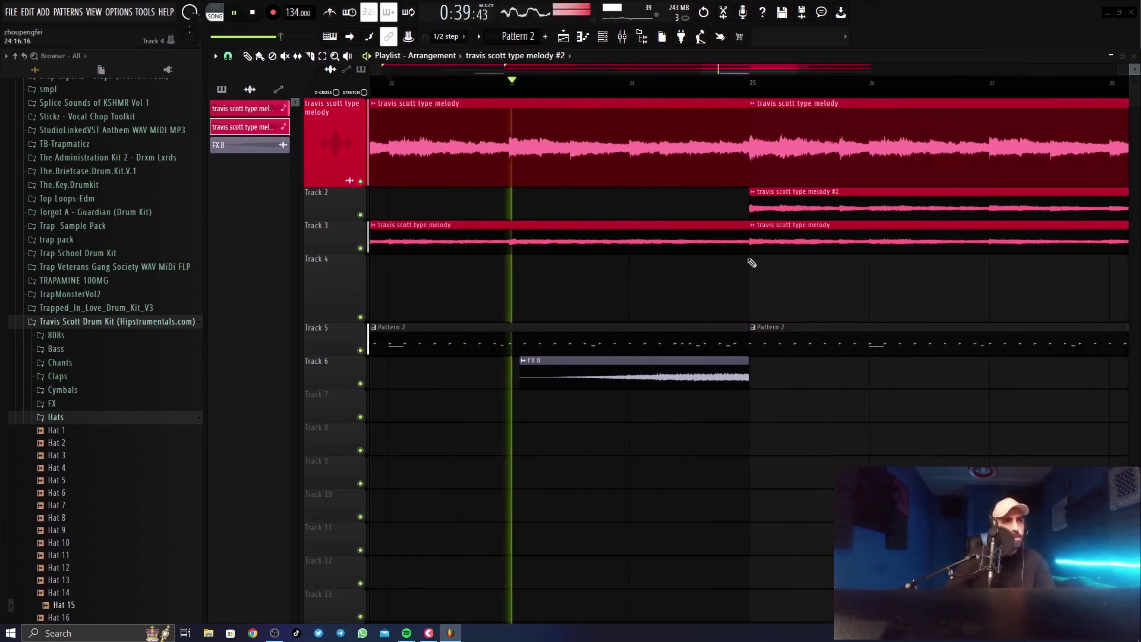
scroll(755, 89, up, 2)
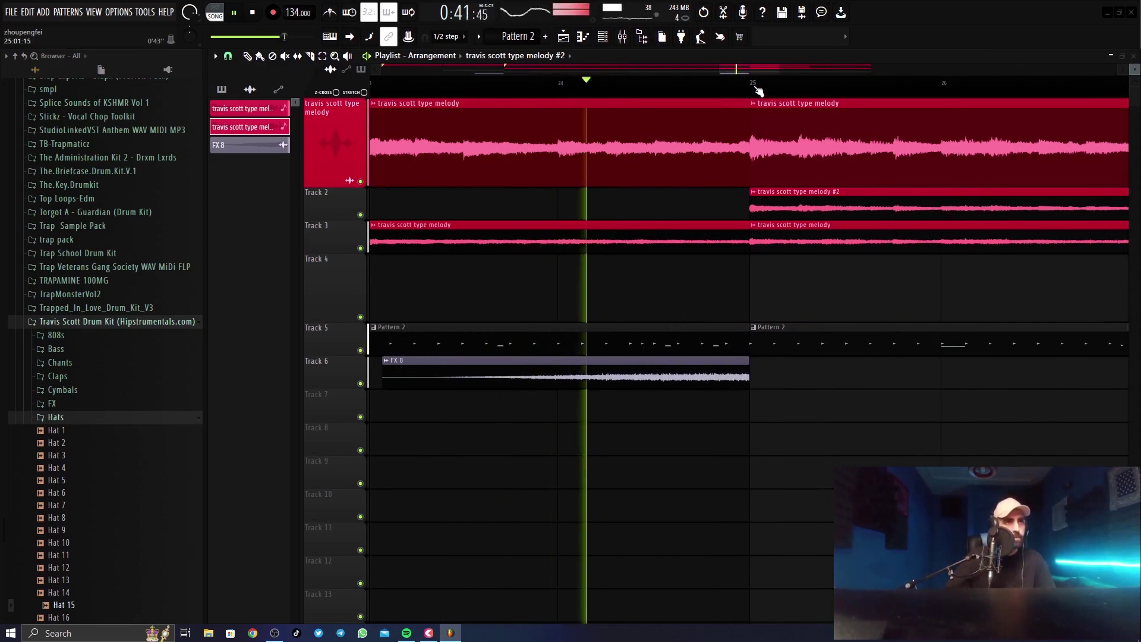
scroll(755, 86, down, 8)
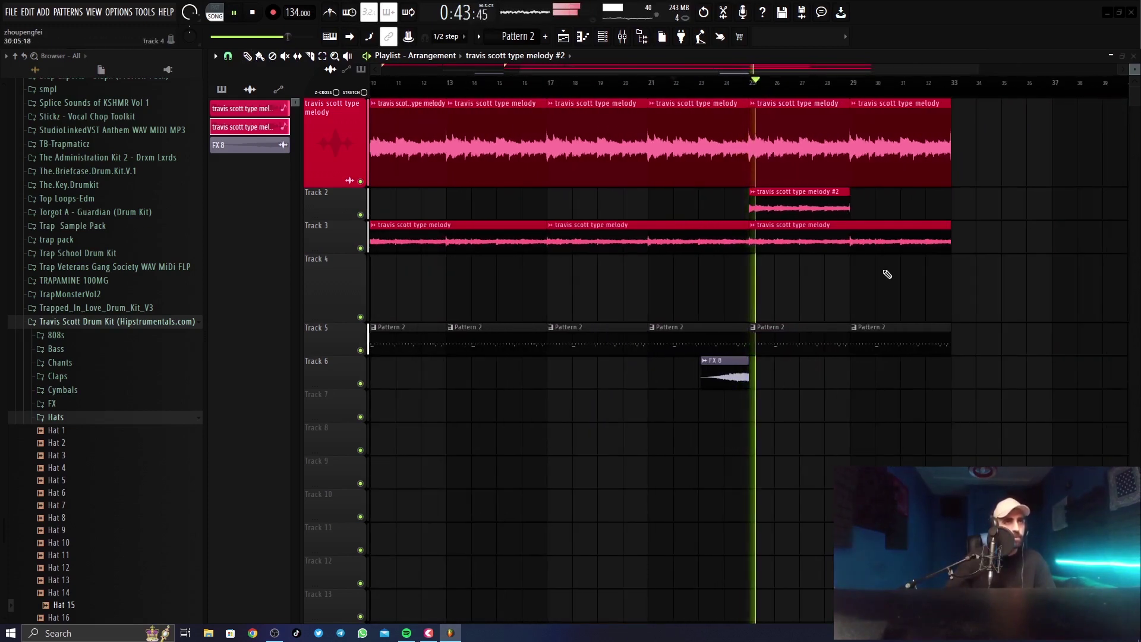
Place another pitched-up melody clip on Track 2 at bar 29, check its channel settings, and play on to about bar 32.
click(859, 205)
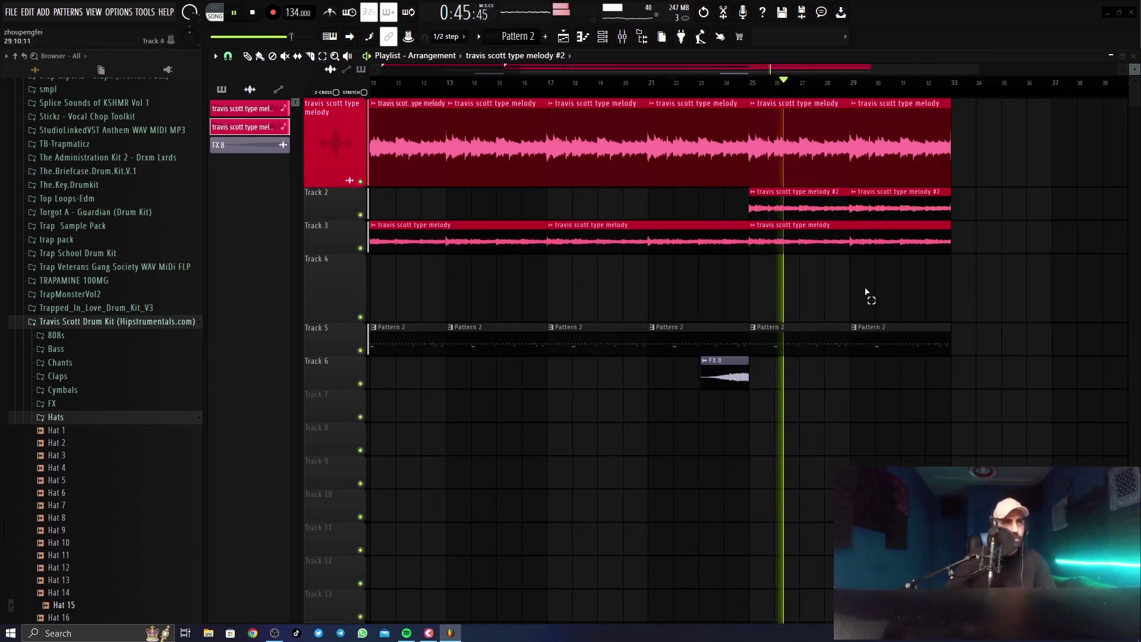
double_click(832, 205)
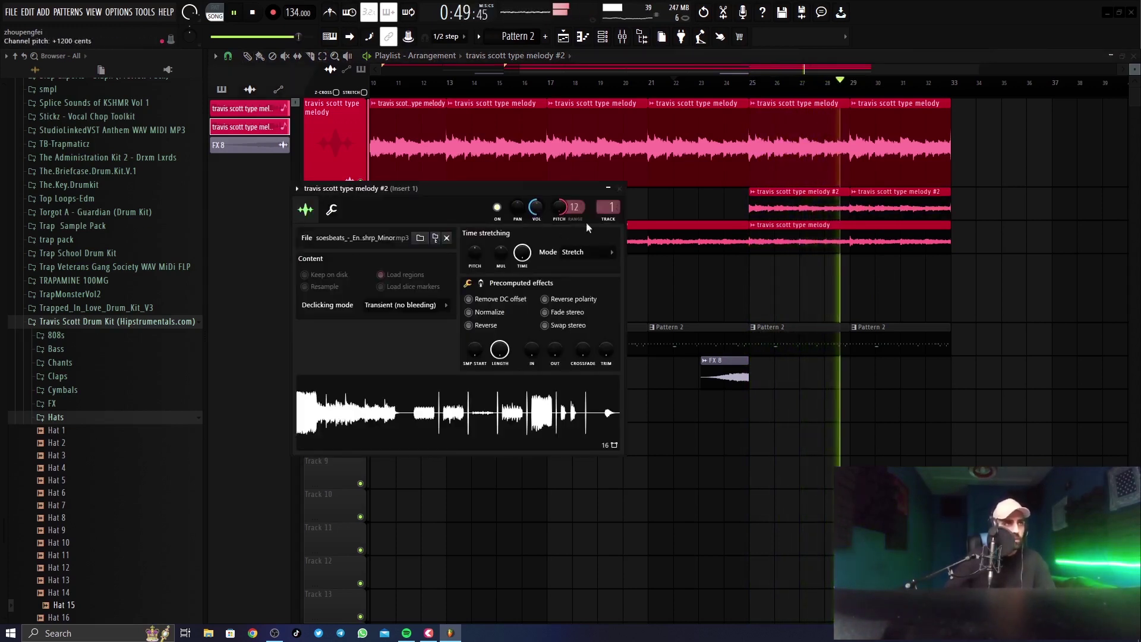
key(Escape)
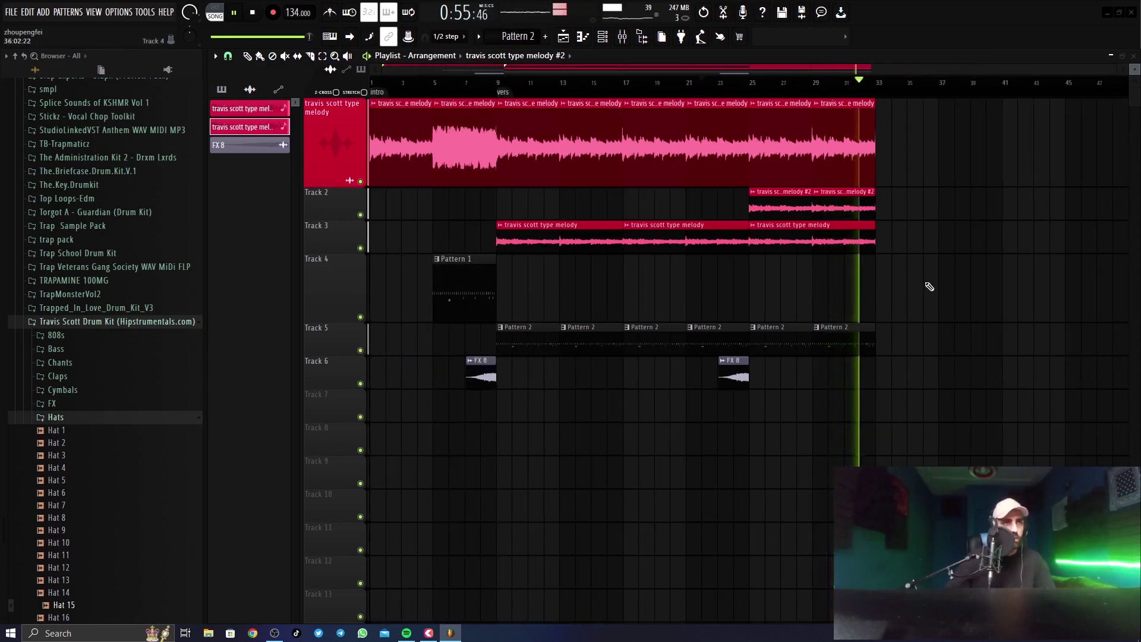
key(space)
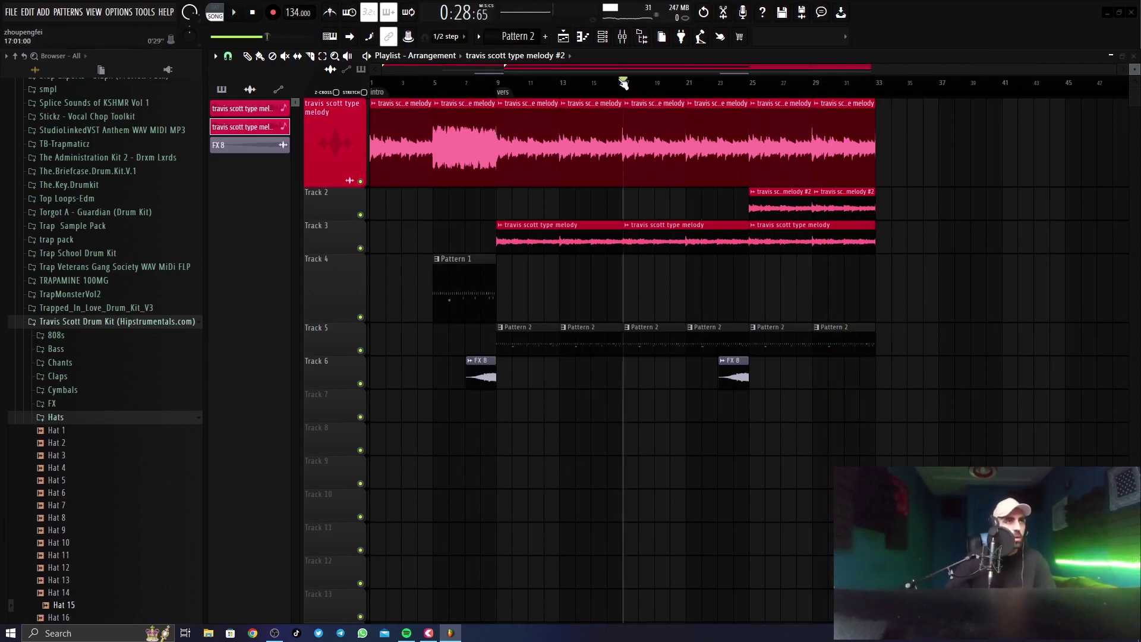
Replay the arrangement briefly from around bar 14 and open the 808s folder of the Travis Scott drum kit.
key(space)
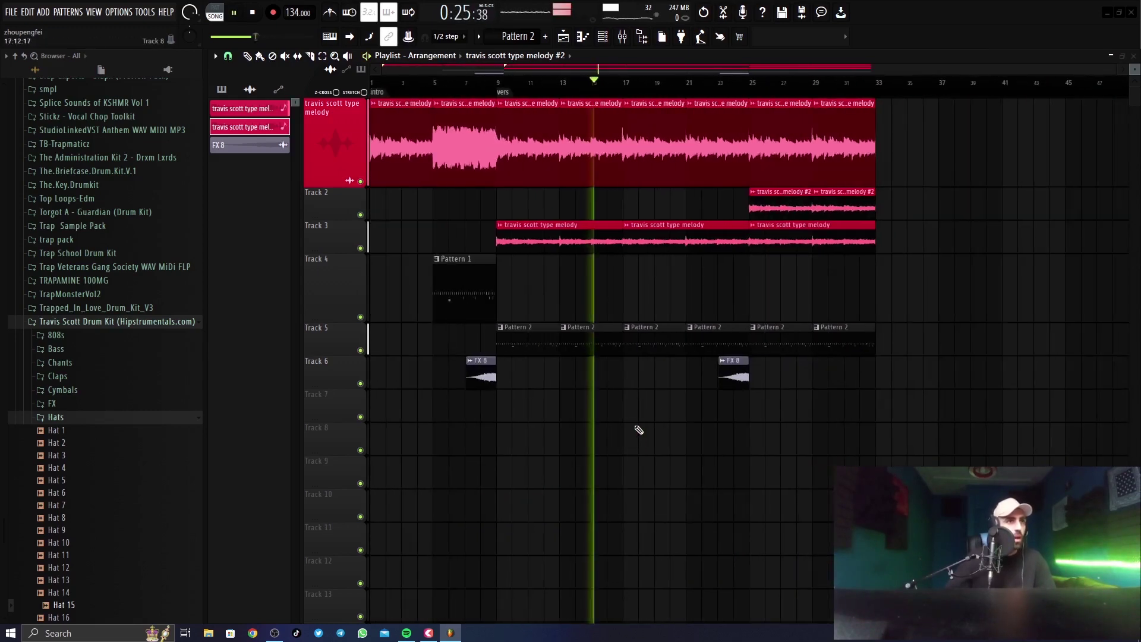
key(space)
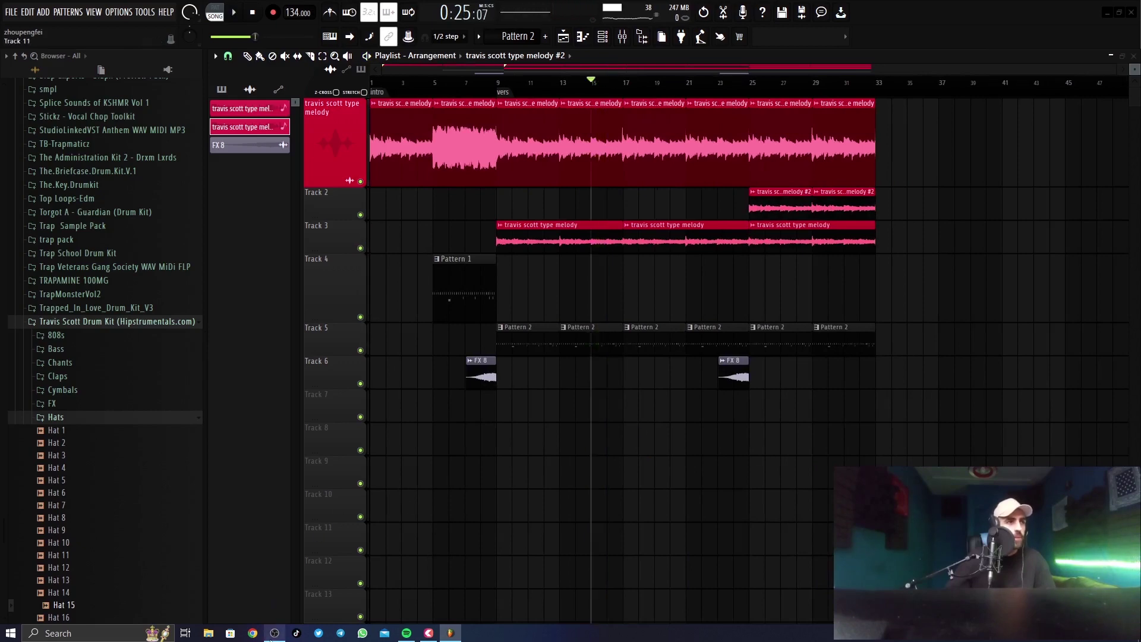
click(56, 335)
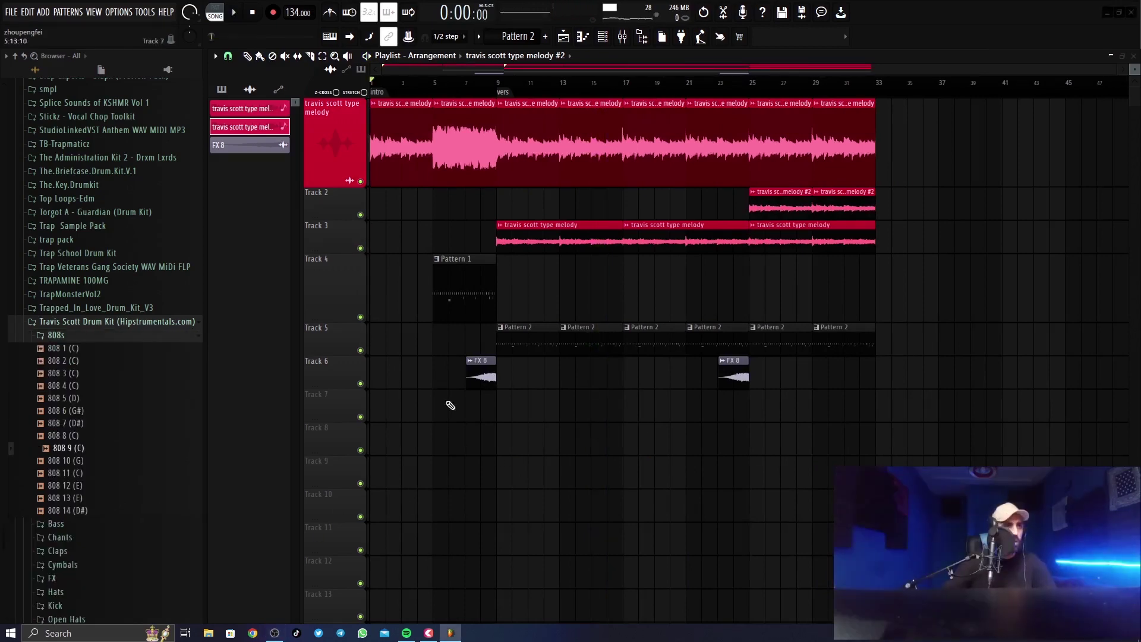
Play the arrangement from bar 1 through Auto-Key on Insert 1 to detect the melody's key, and close the plugin.
scroll(427, 104, up, 3)
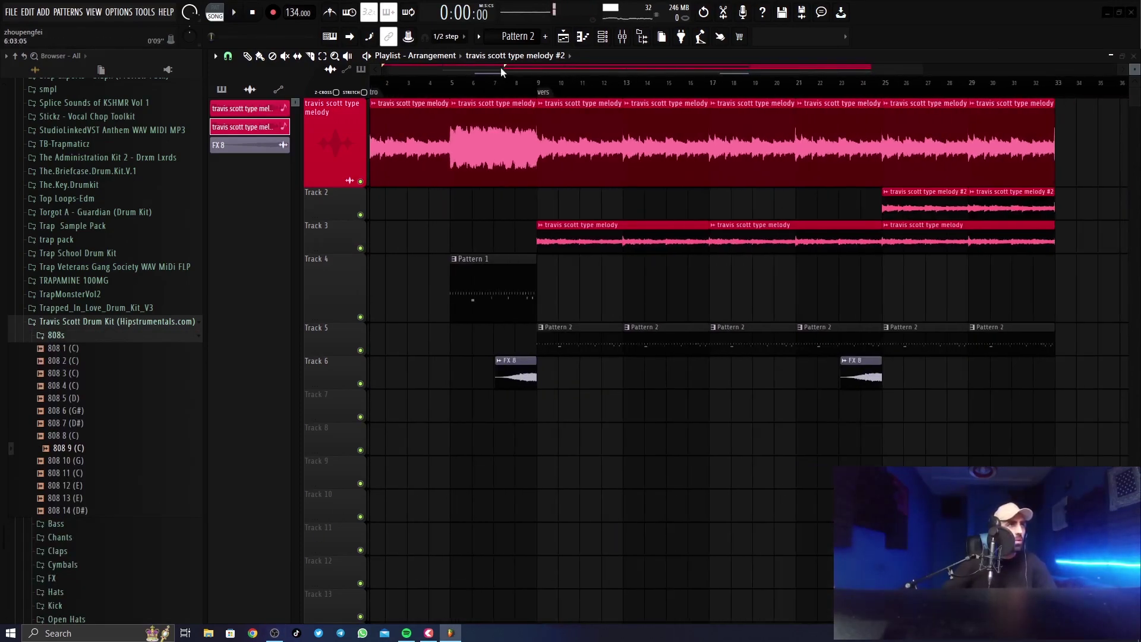
drag(501, 70, 440, 78)
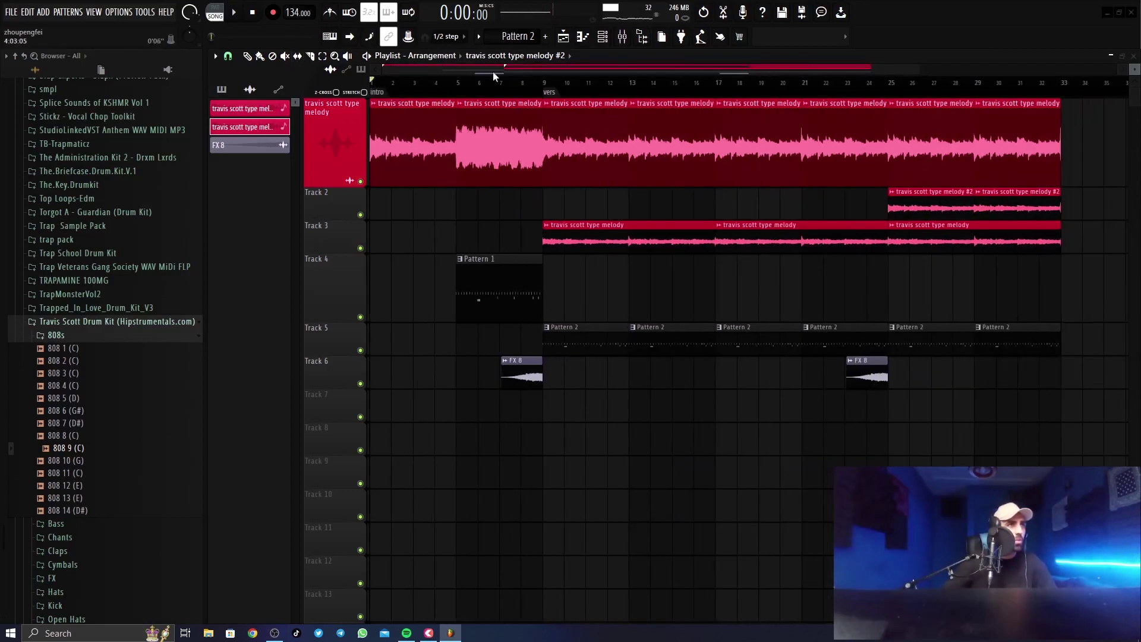
key(space)
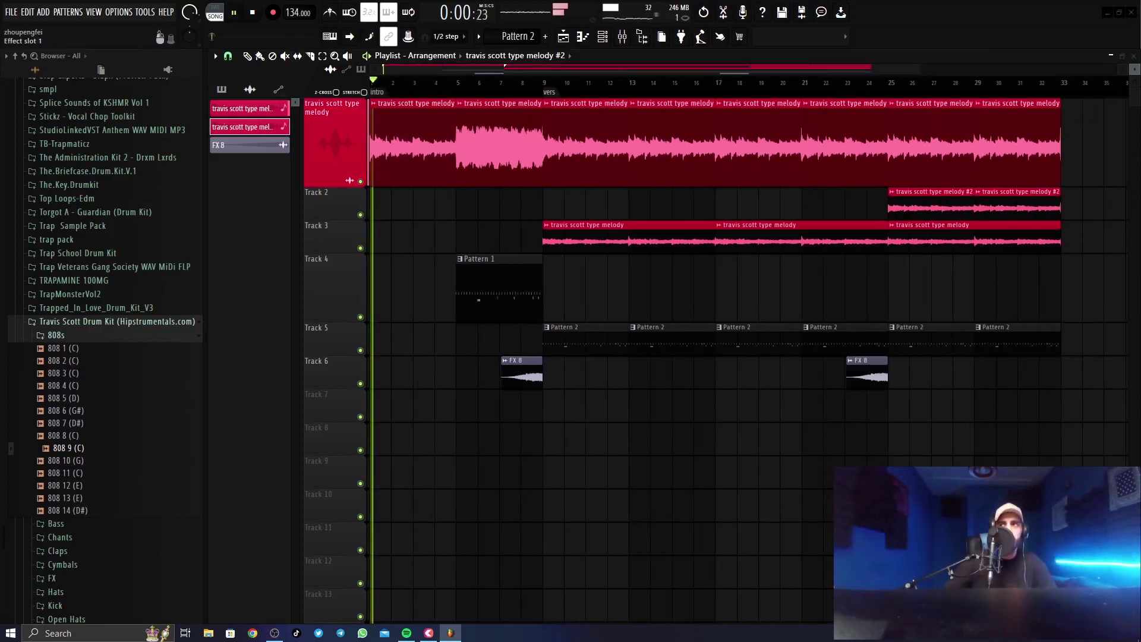
drag(412, 173, 501, 225)
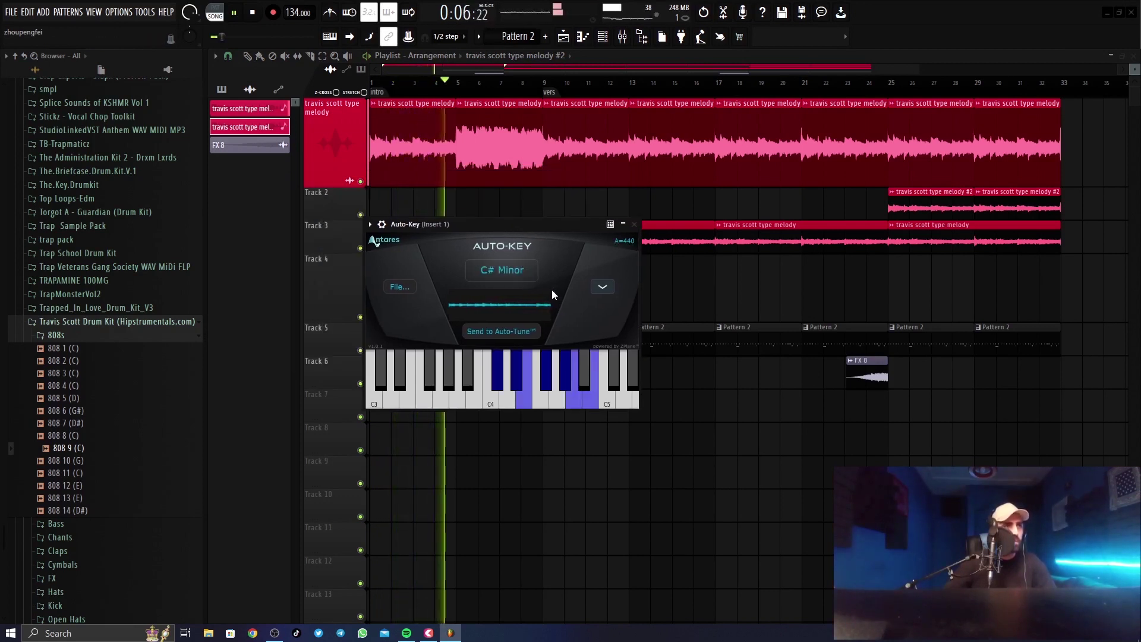
key(space)
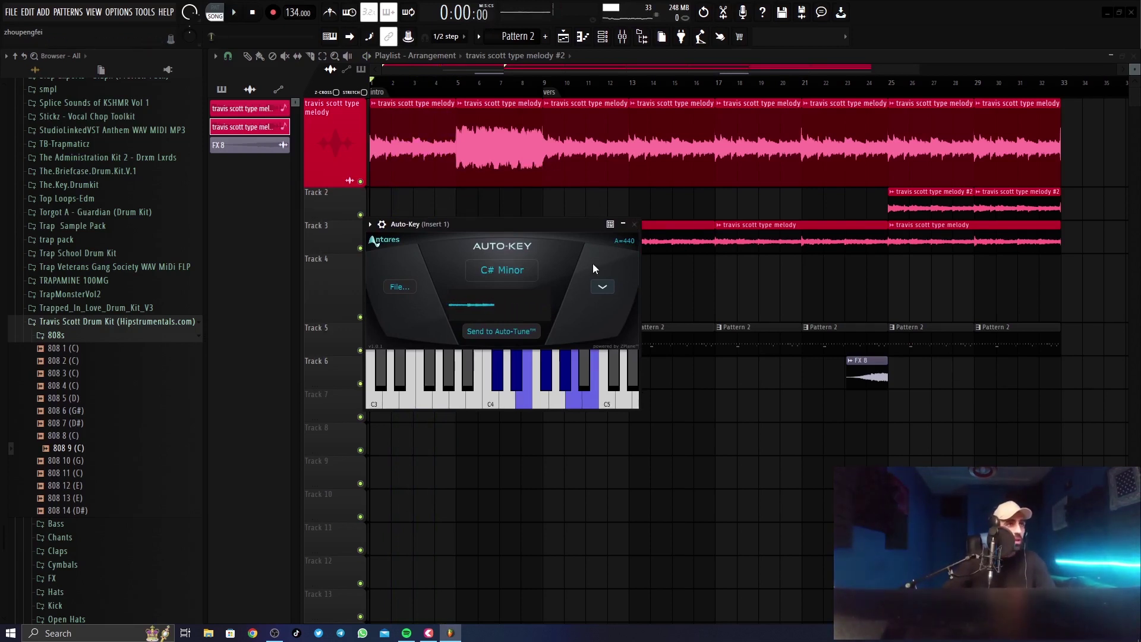
drag(519, 233, 539, 244)
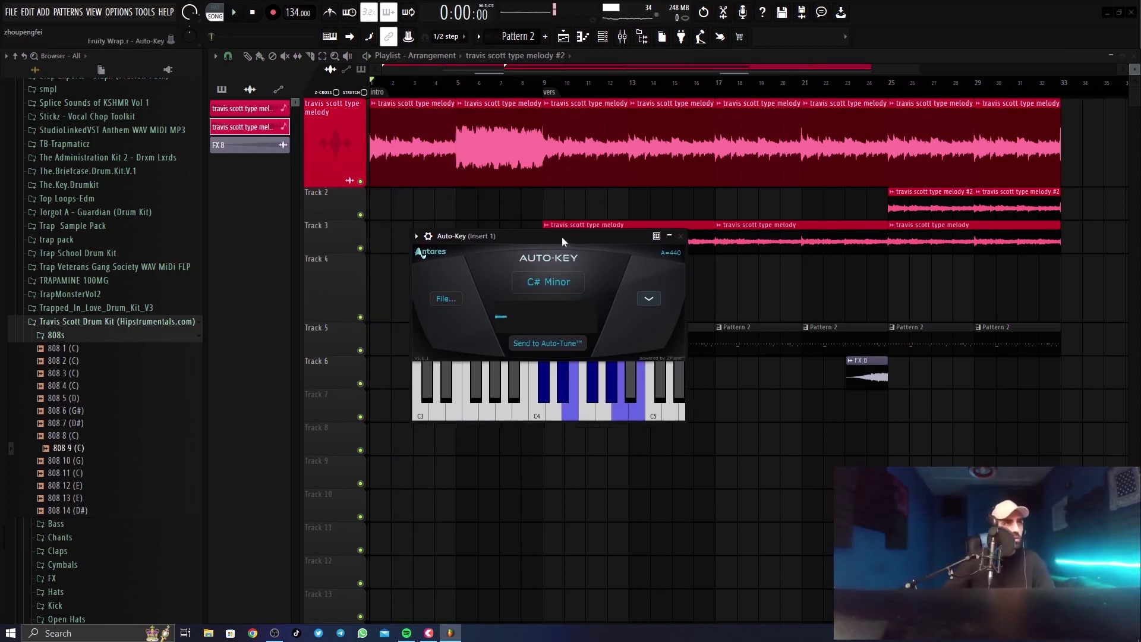
click(552, 281)
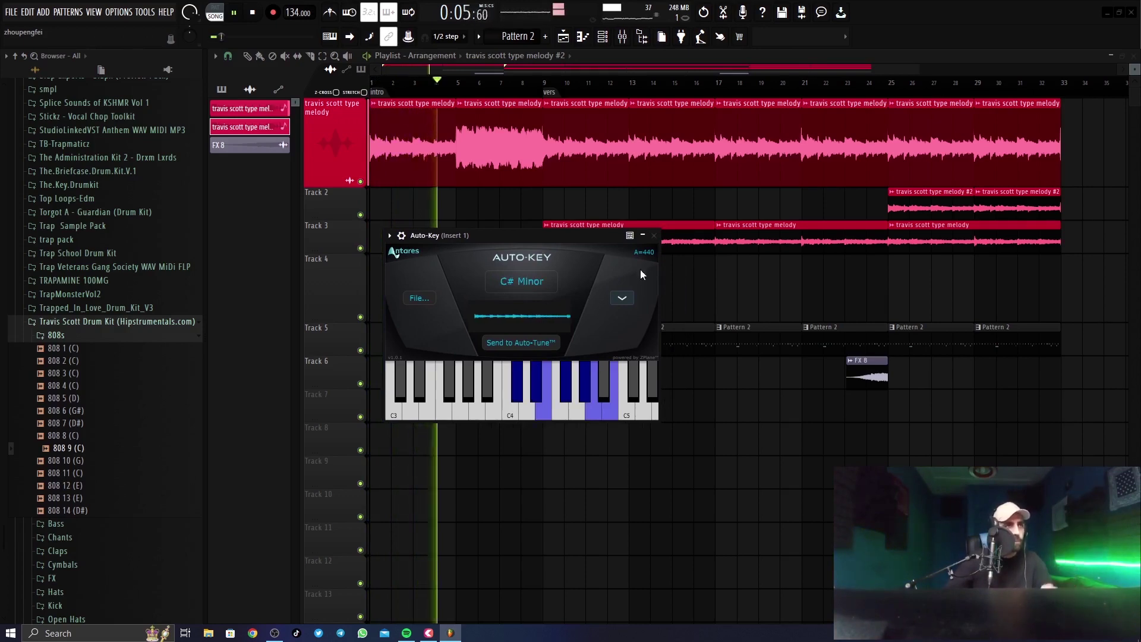
key(space)
click(655, 236)
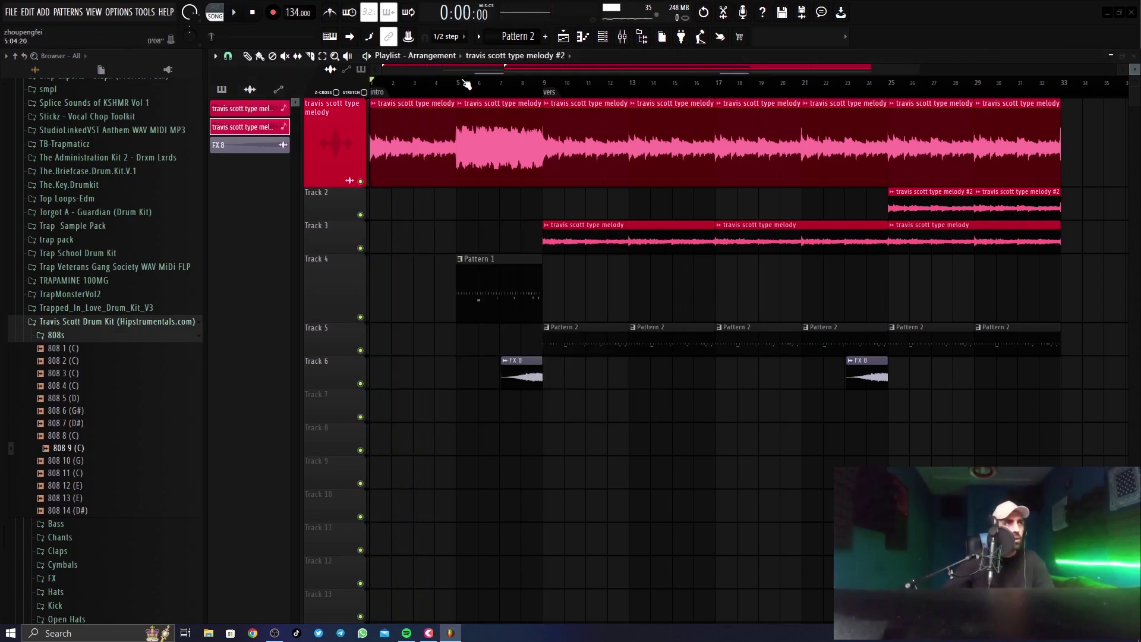
Set the main melody sample's time-stretching pitch shift to -100 cents and close its channel settings.
scroll(467, 84, up, 3)
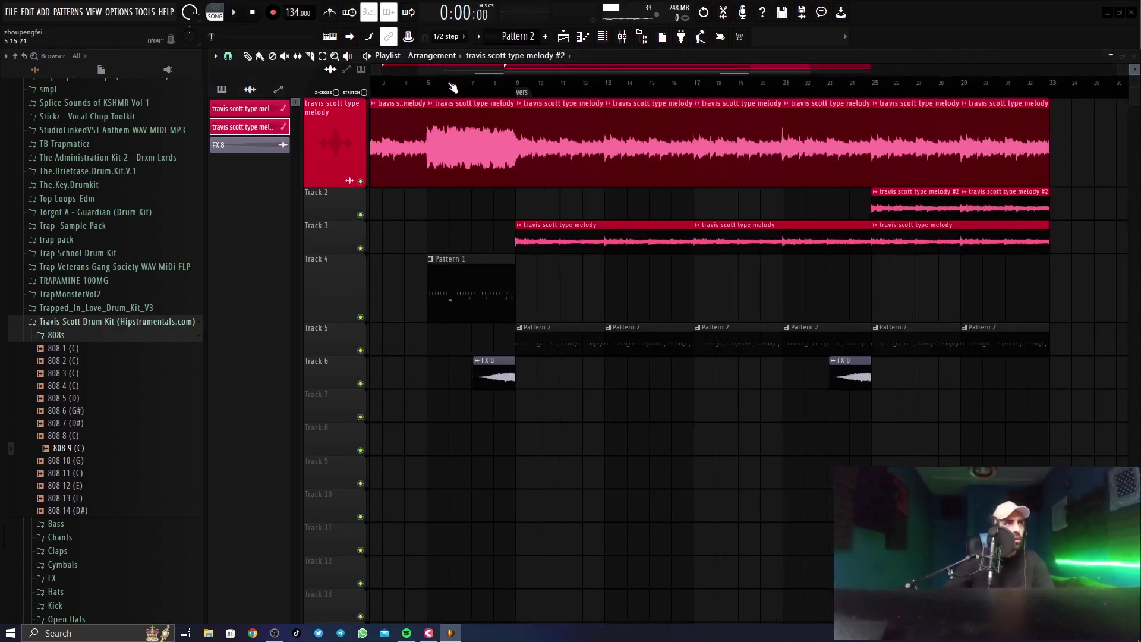
double_click(404, 125)
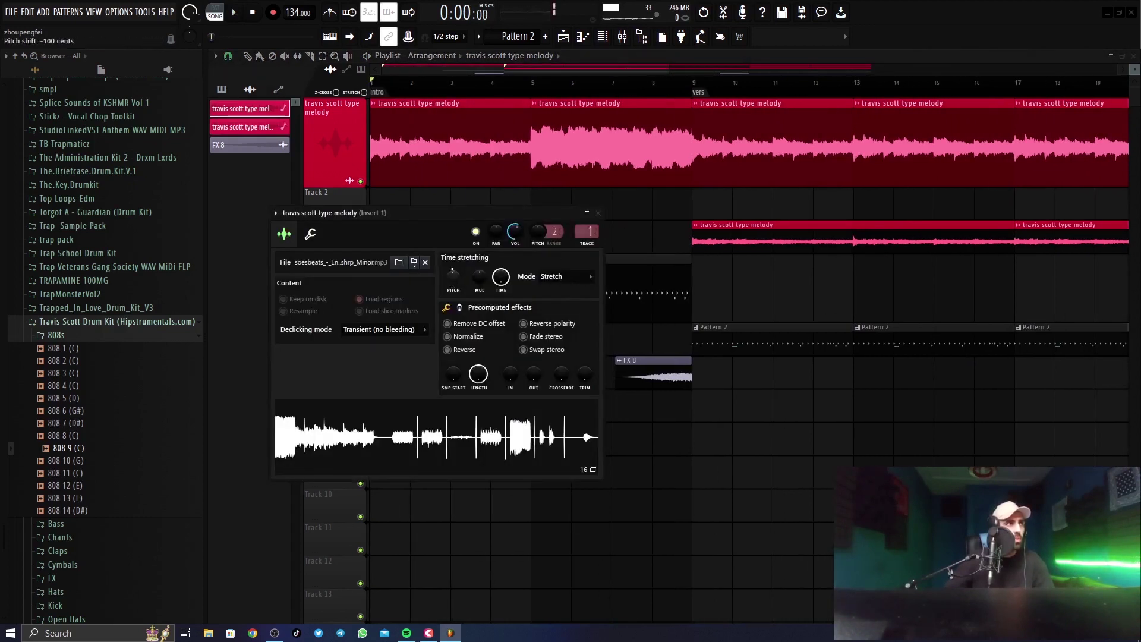
click(599, 212)
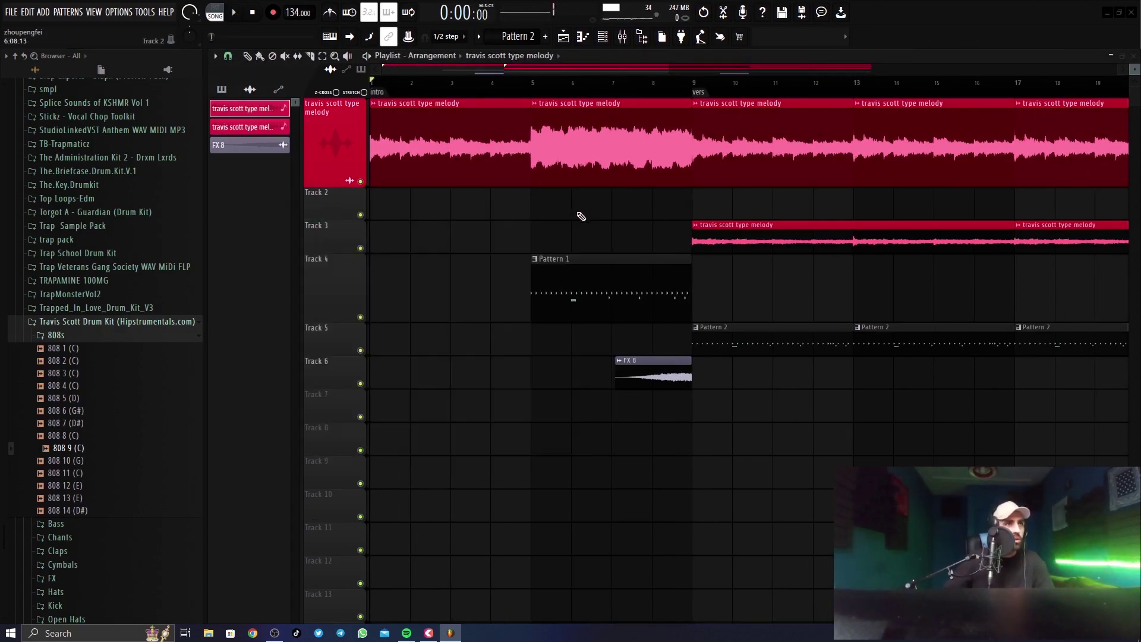
scroll(419, 97, down, 3)
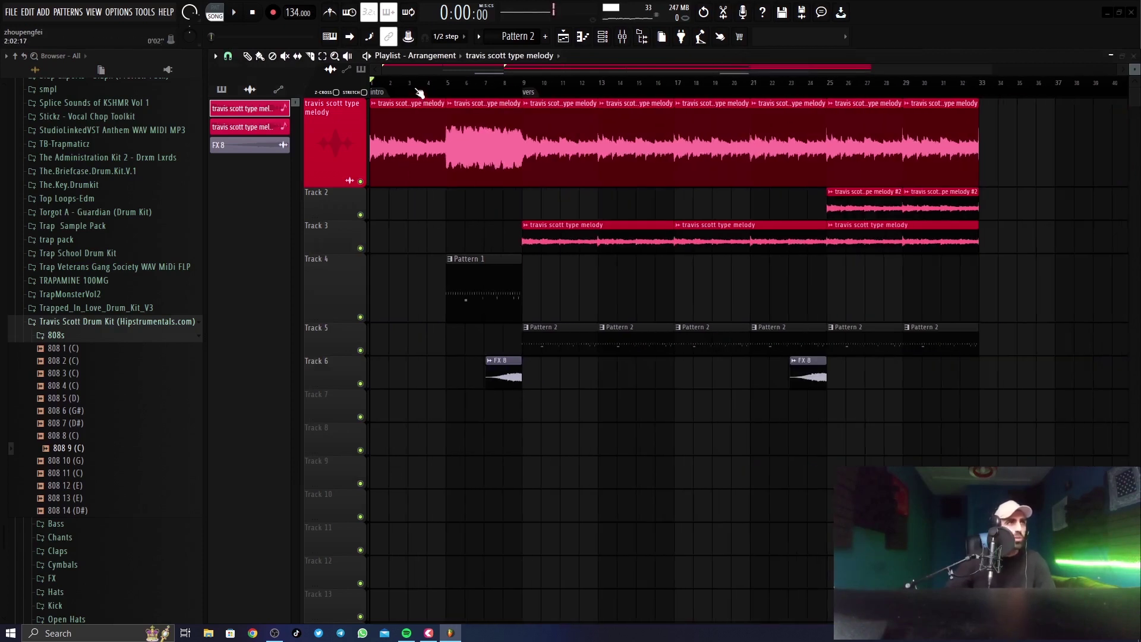
Play the shifted melody from bar 1 and check the channel settings of the melody clips.
key(space)
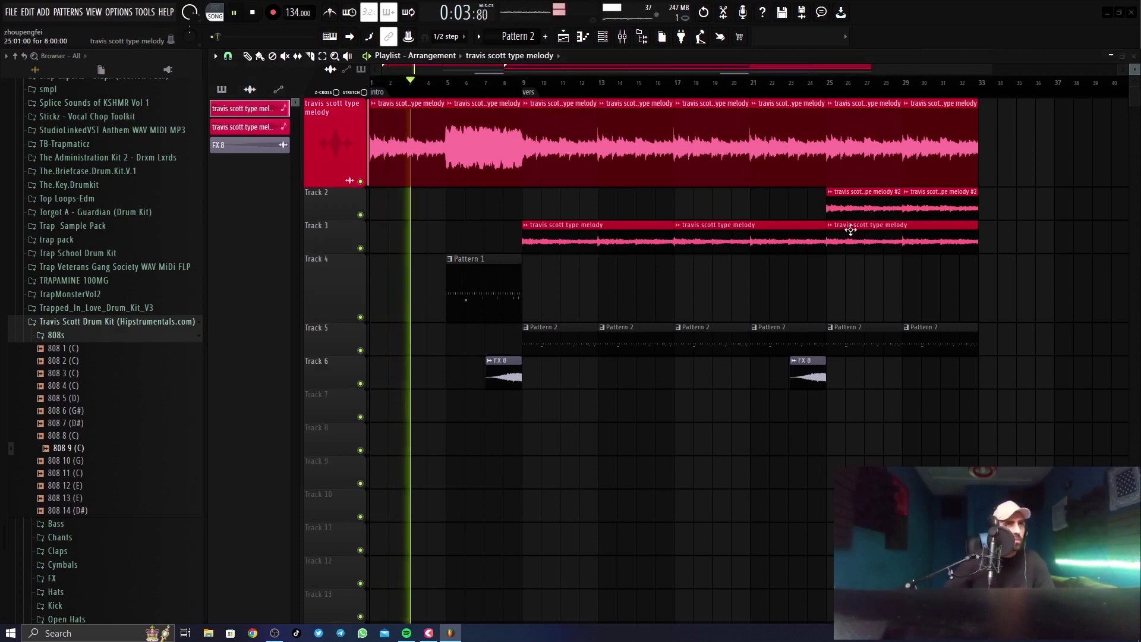
double_click(588, 229)
click(611, 163)
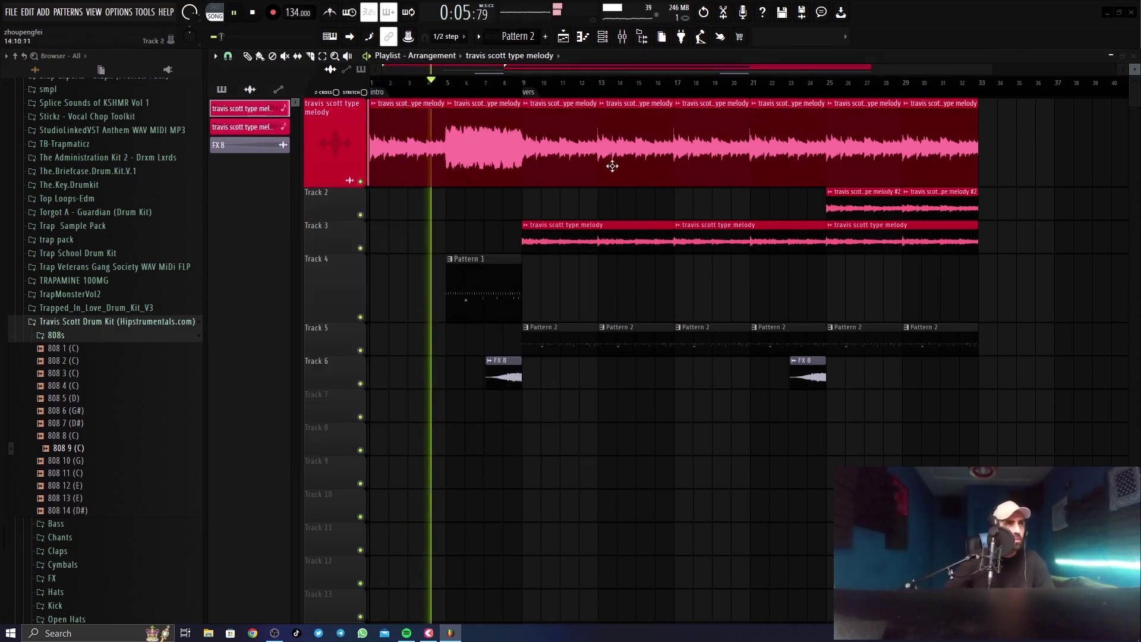
double_click(573, 115)
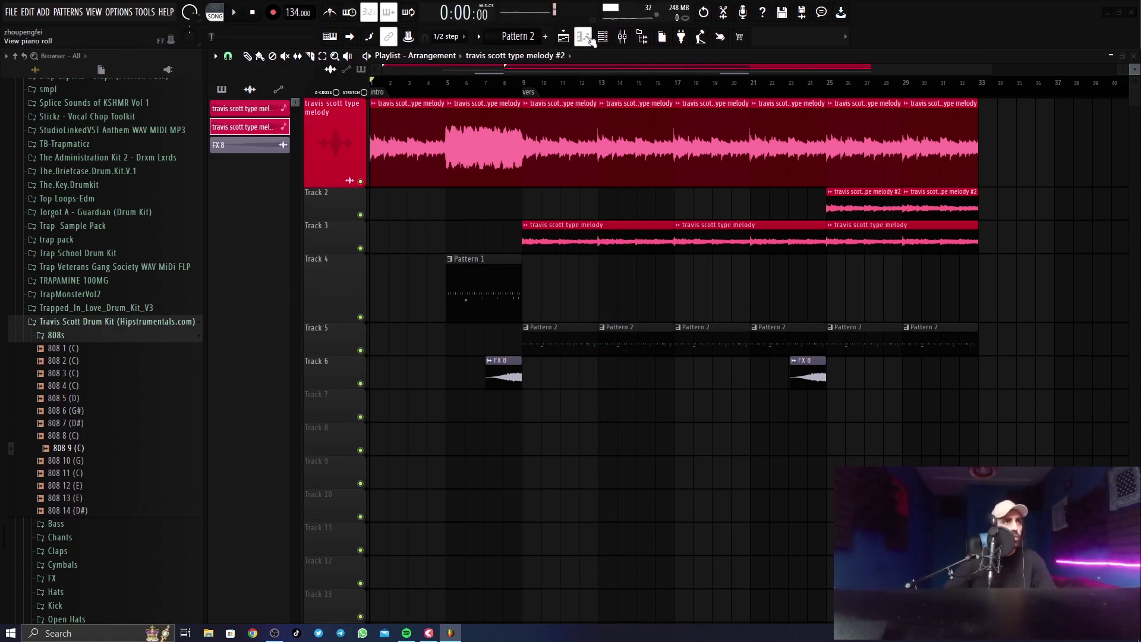
Load 808 3 (C) from the drum kit into the channel rack as a new channel and open its sampler settings.
click(590, 37)
click(583, 36)
click(602, 37)
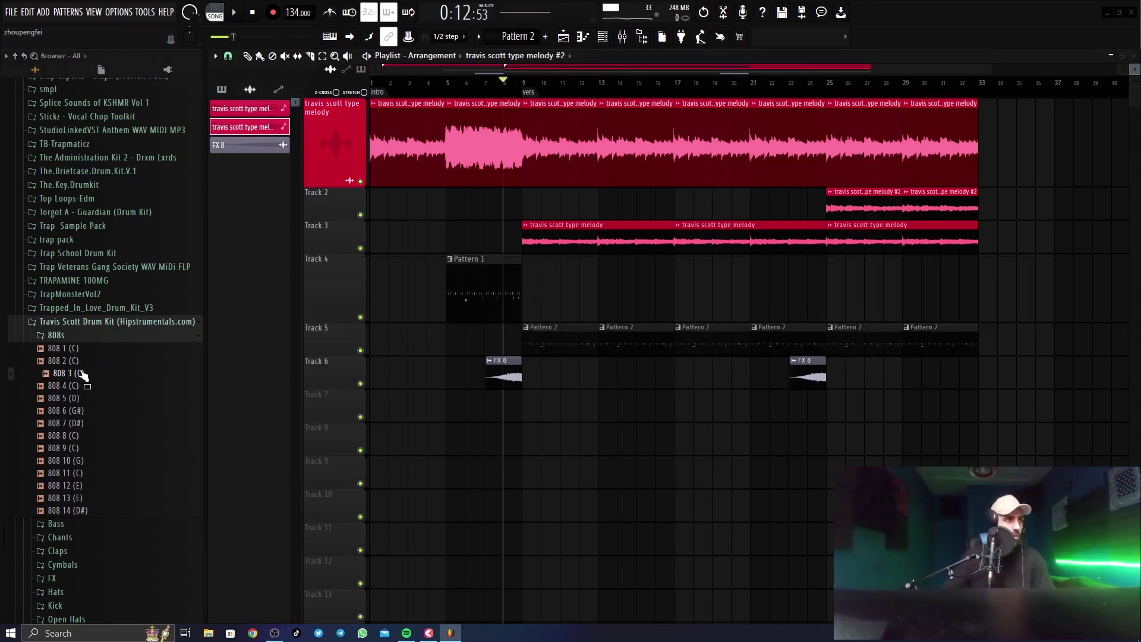
drag(68, 373, 399, 291)
click(410, 299)
Detect the pitch regions of the 808 3 (C) sample in Edison, close Edison, and open the sampler's envelope settings.
right_click(470, 408)
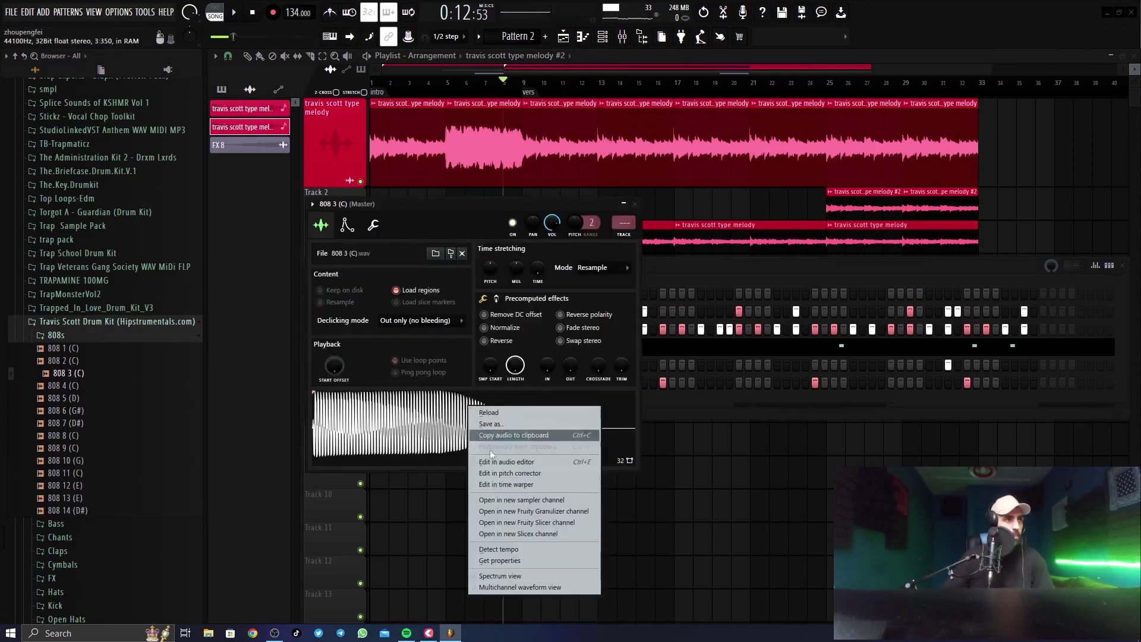
click(523, 462)
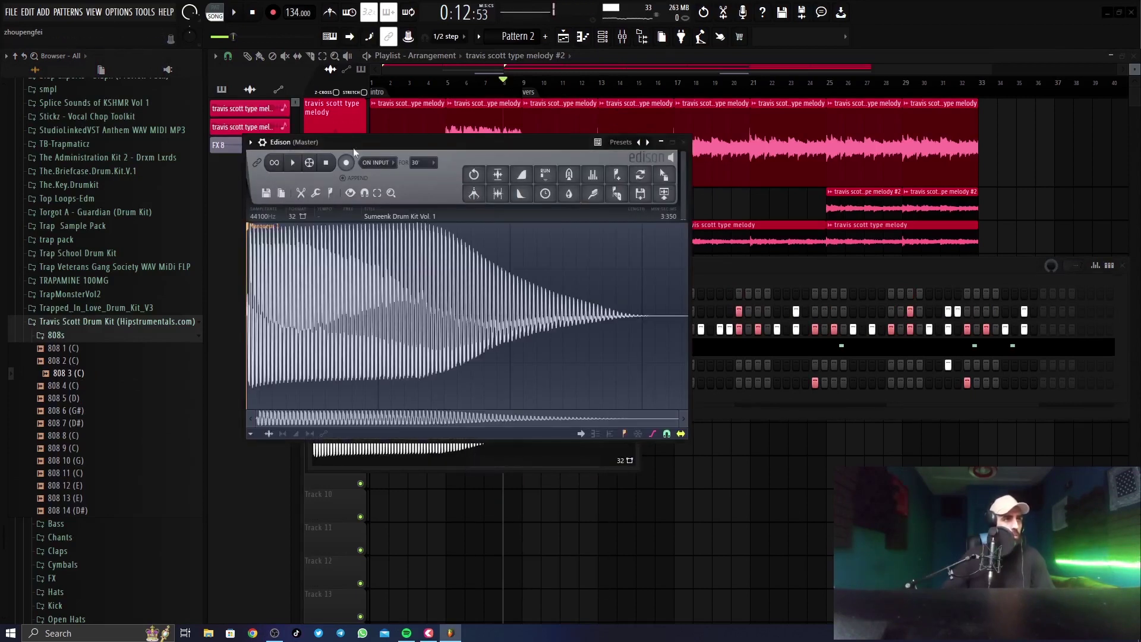
click(337, 196)
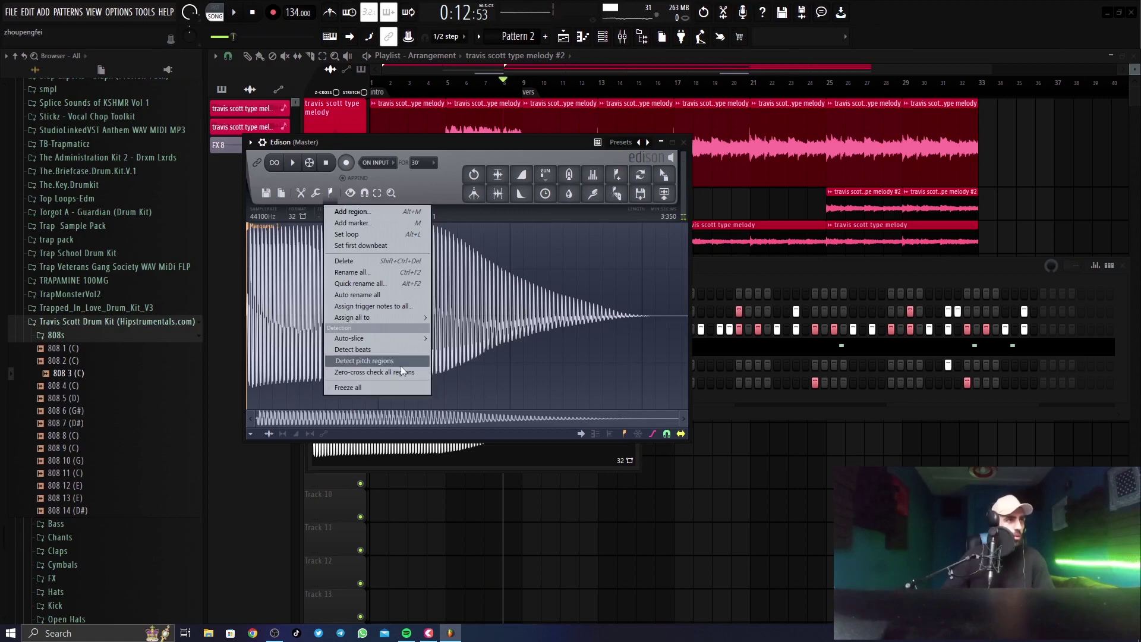
click(384, 361)
scroll(315, 419, up, 5)
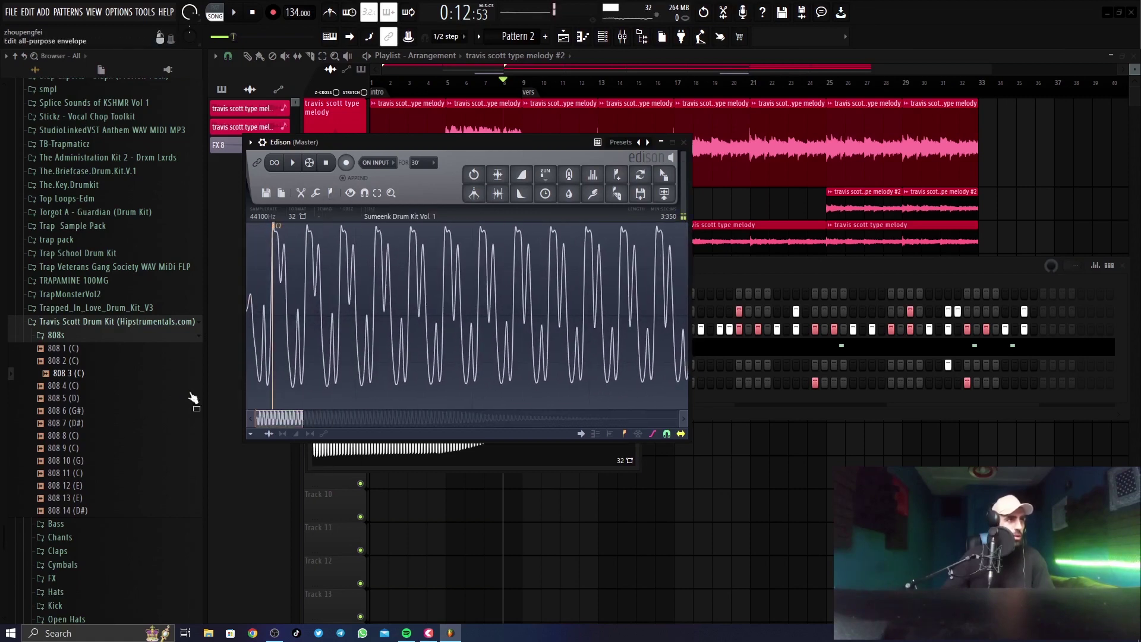
scroll(276, 259, up, 3)
scroll(276, 259, down, 2)
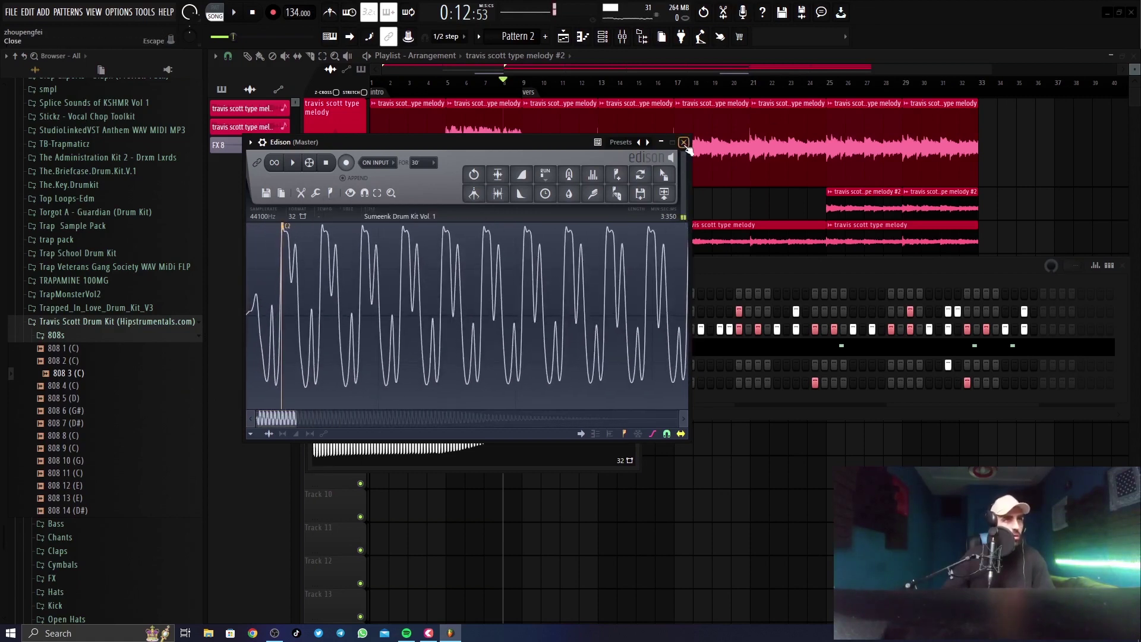
click(683, 143)
click(347, 225)
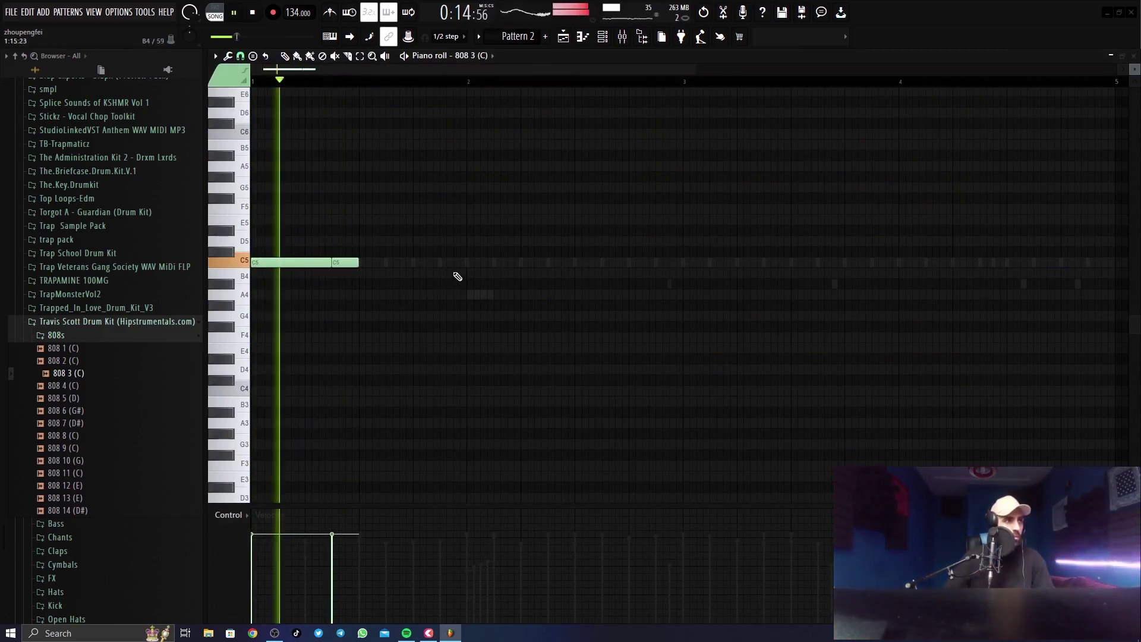
Write two back-to-back C5 notes for 808 3 (C) at the start of bars 2 and 3, each about 1.5 beats long.
click(472, 265)
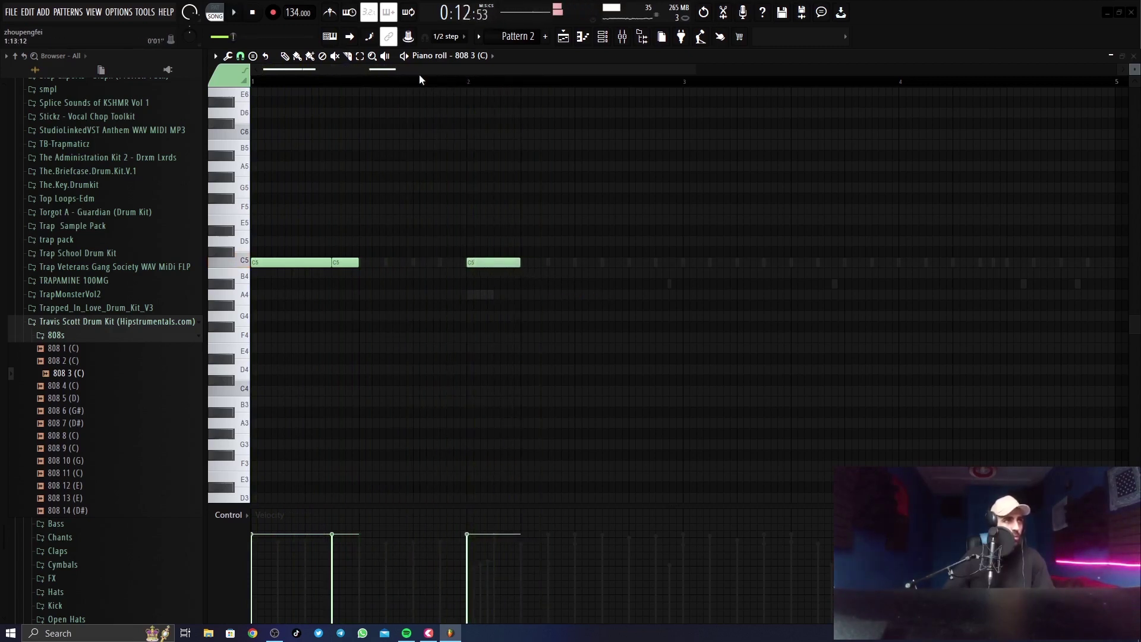
key(space)
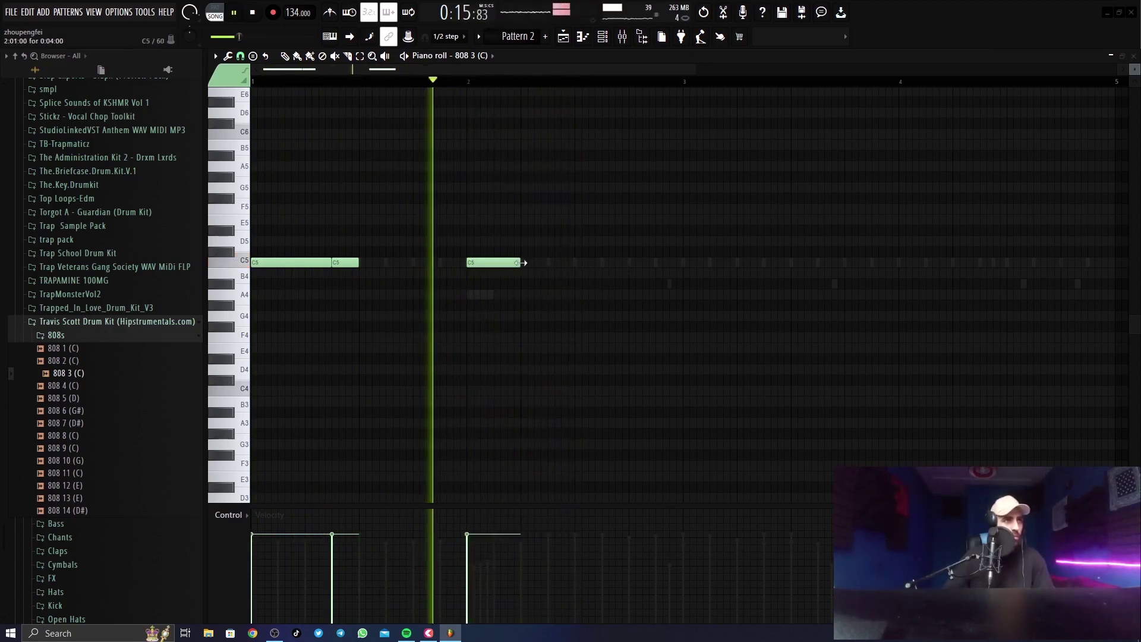
drag(521, 262, 547, 262)
click(552, 263)
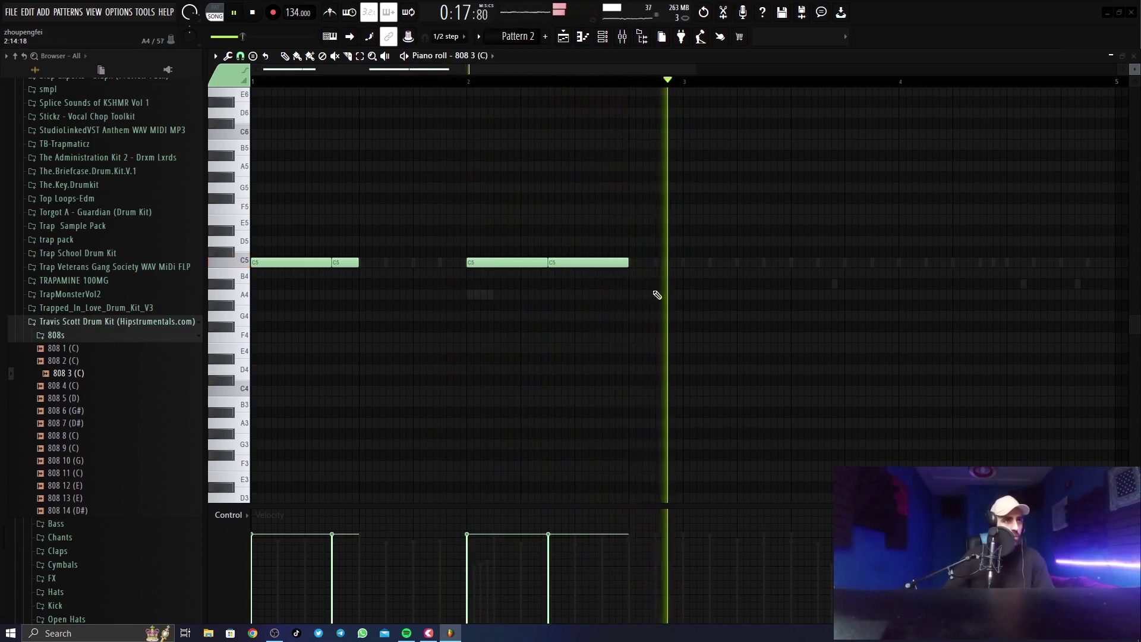
click(688, 263)
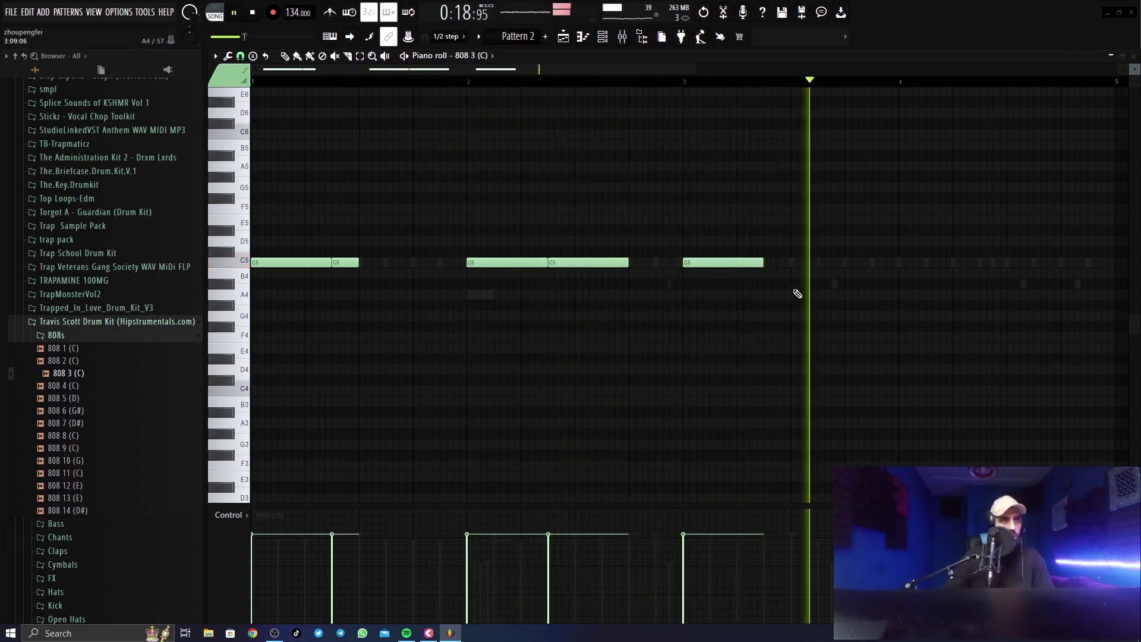
click(796, 262)
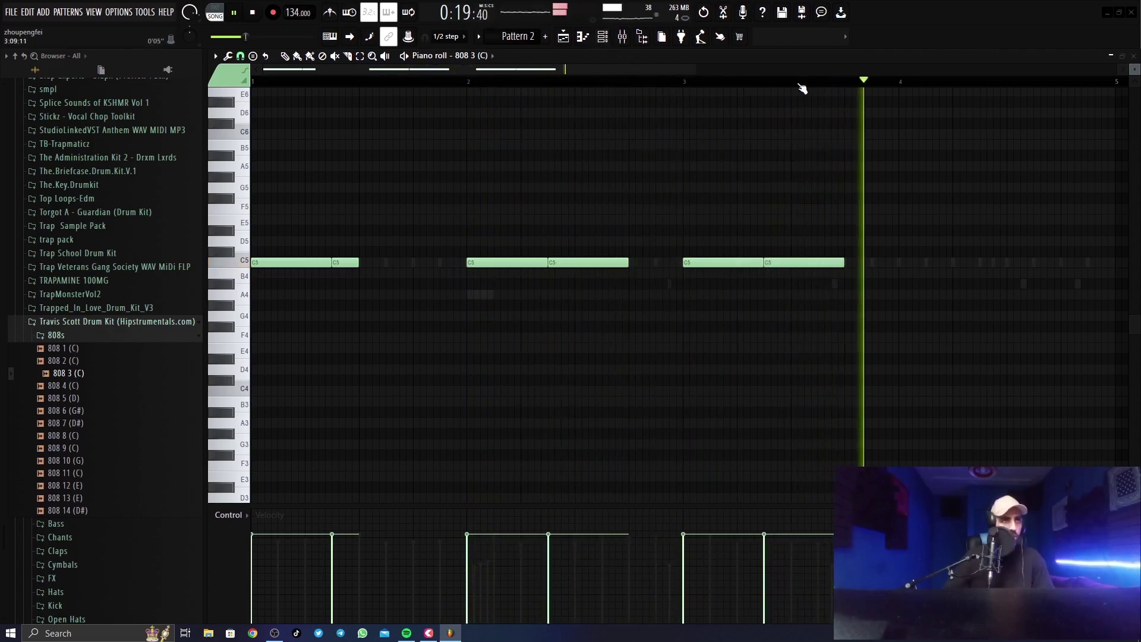
scroll(802, 90, down, 3)
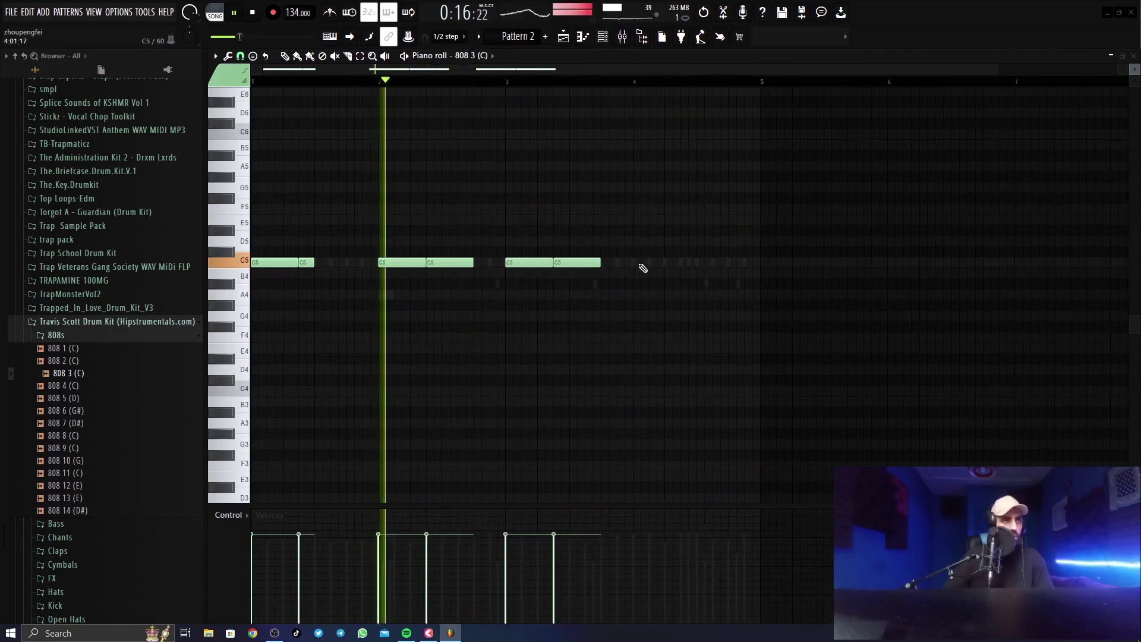
Extend the 808 line with D#5 on beat 4 of bar 3 and two C5 notes in bar 4, ending the last at bar 5.
click(651, 262)
scroll(690, 283, up, 3)
click(612, 294)
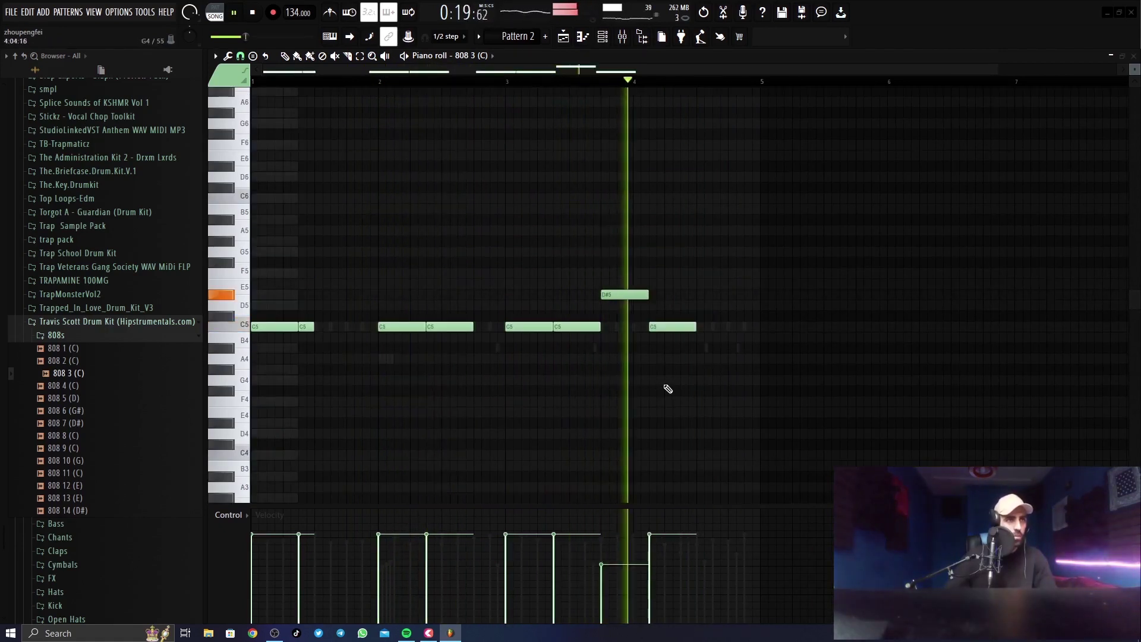
click(732, 327)
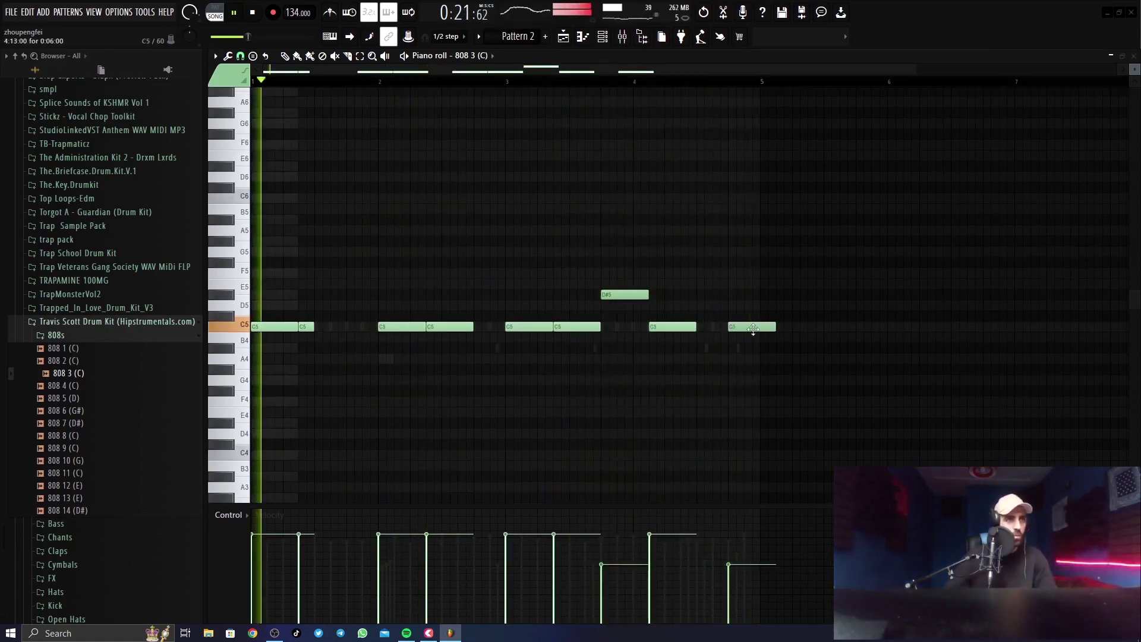
right_click(753, 329)
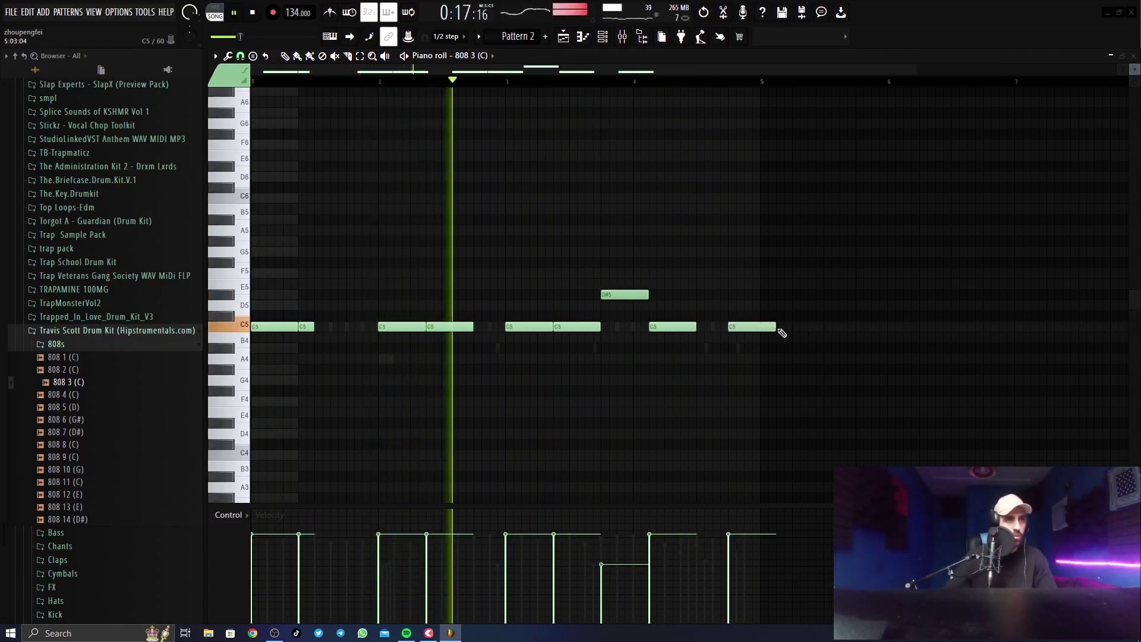
drag(781, 325, 758, 329)
key(F6)
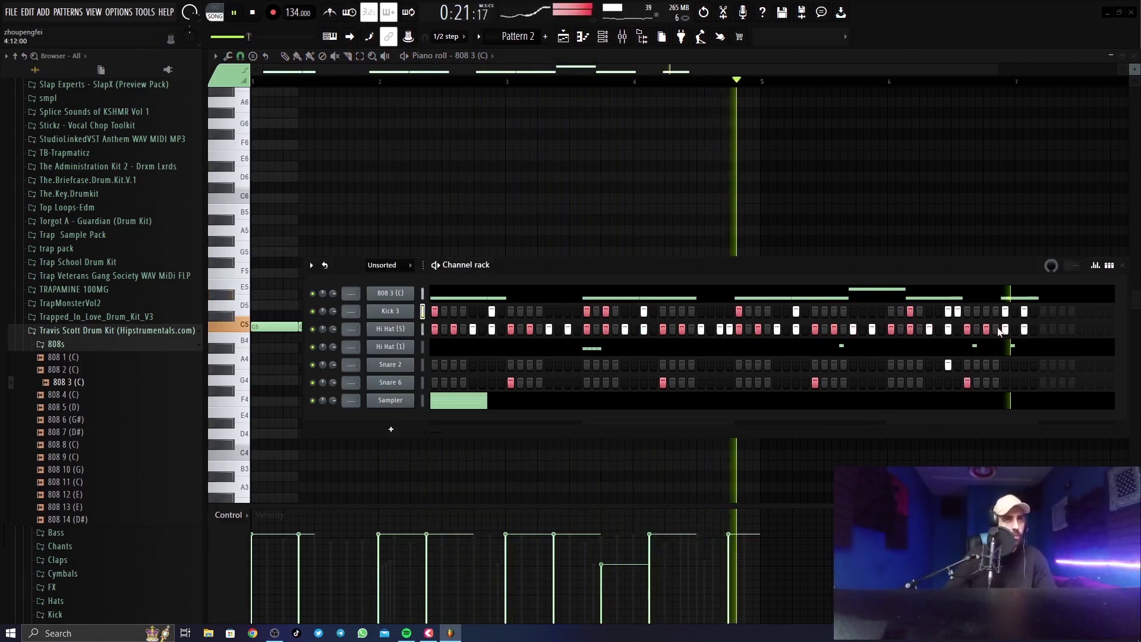
key(F6)
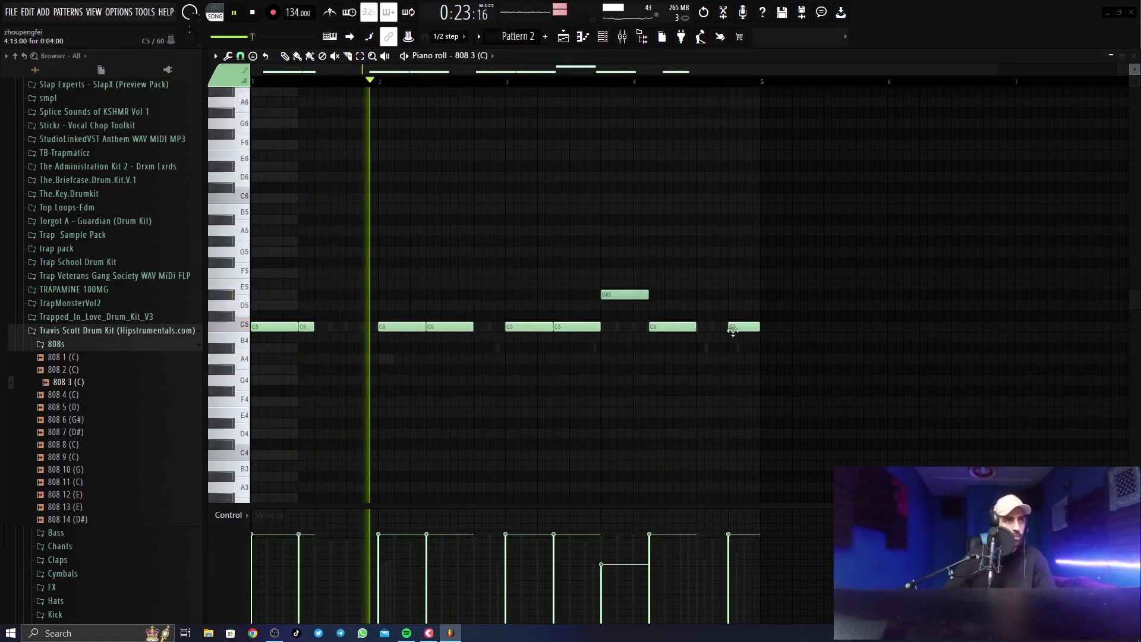
Add a short A#5 slide note on beat 2 of bar 3 and slightly lower its velocity.
click(548, 221)
key(space)
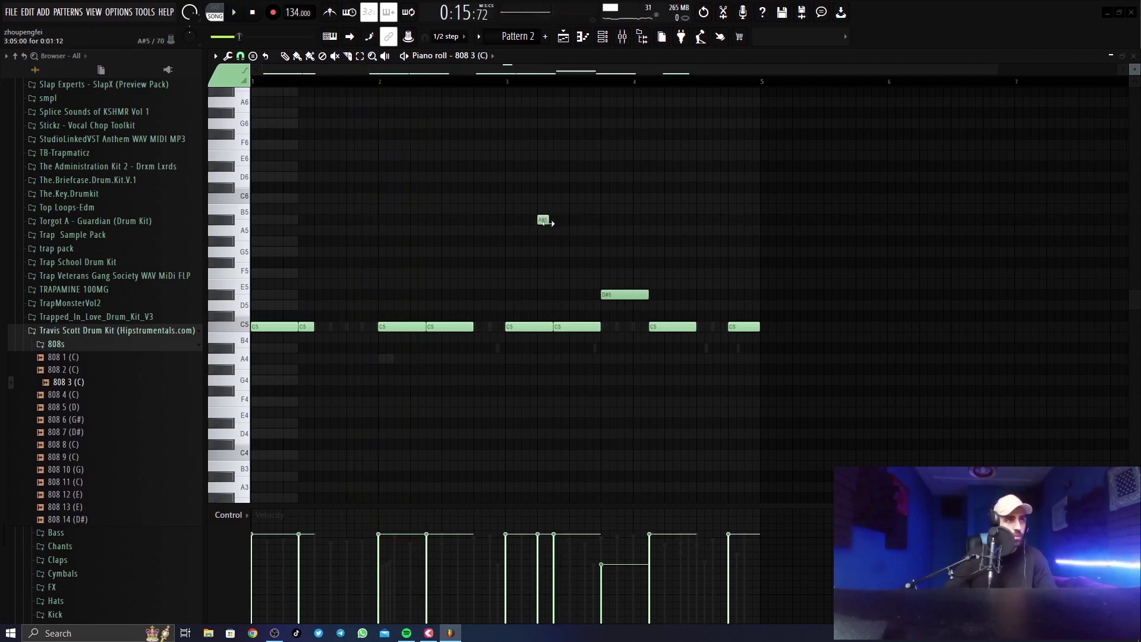
double_click(544, 221)
click(634, 384)
key(space)
click(540, 551)
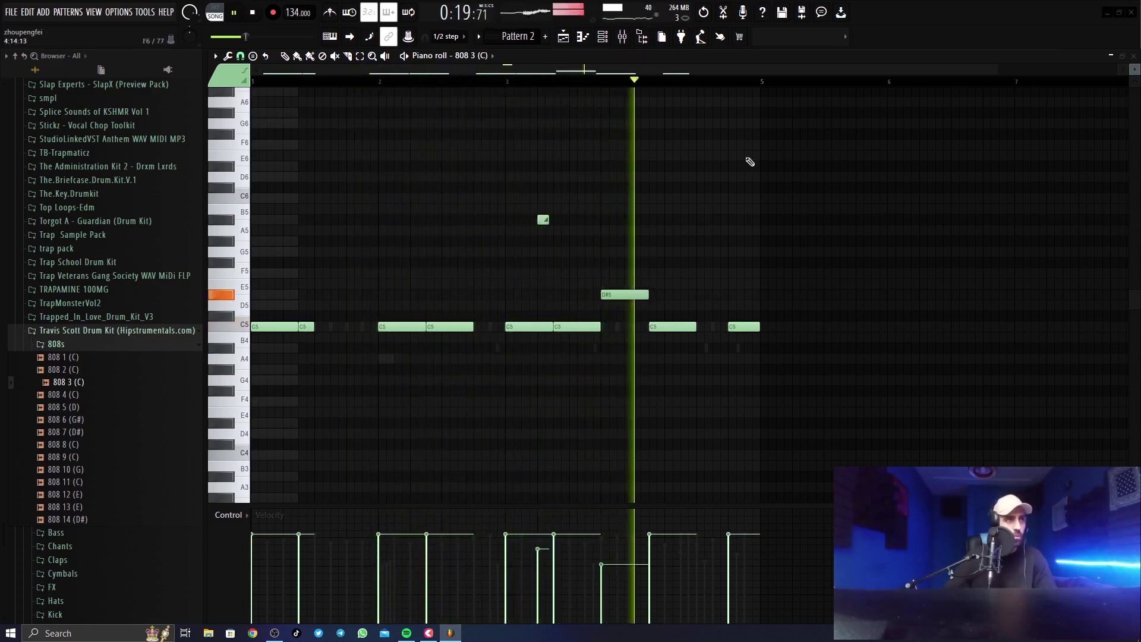
Write two back-to-back C6 notes in the gap between bar 4's C5 notes, extending the second to the final C5.
click(709, 210)
key(space)
key(space)
drag(709, 209, 712, 209)
key(space)
click(716, 210)
key(space)
key(space)
key(space)
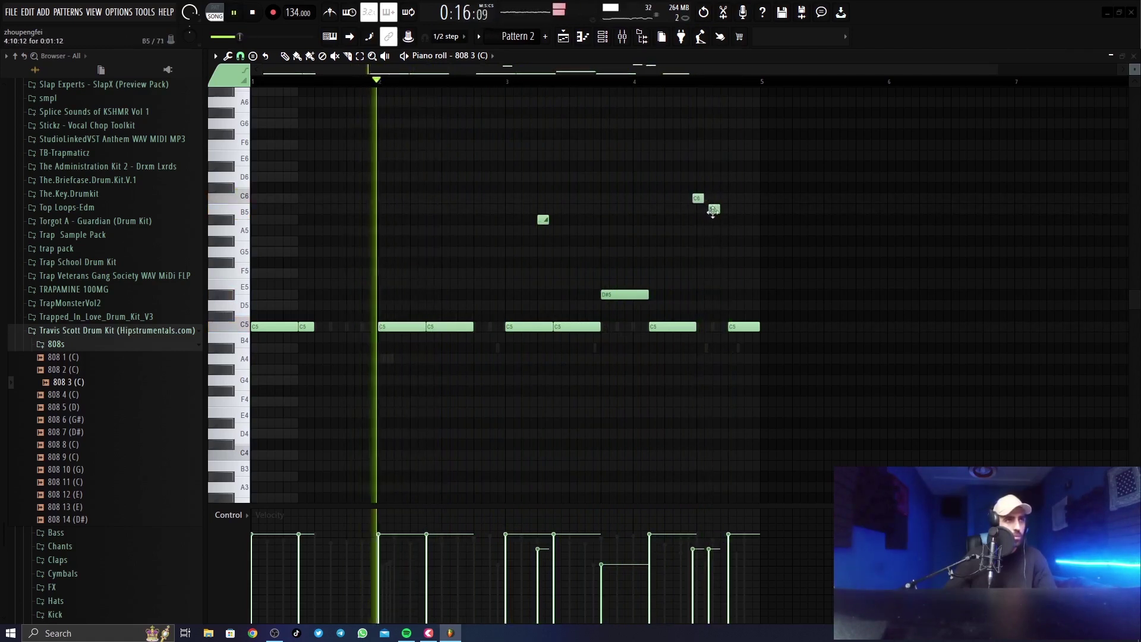
drag(698, 198, 713, 198)
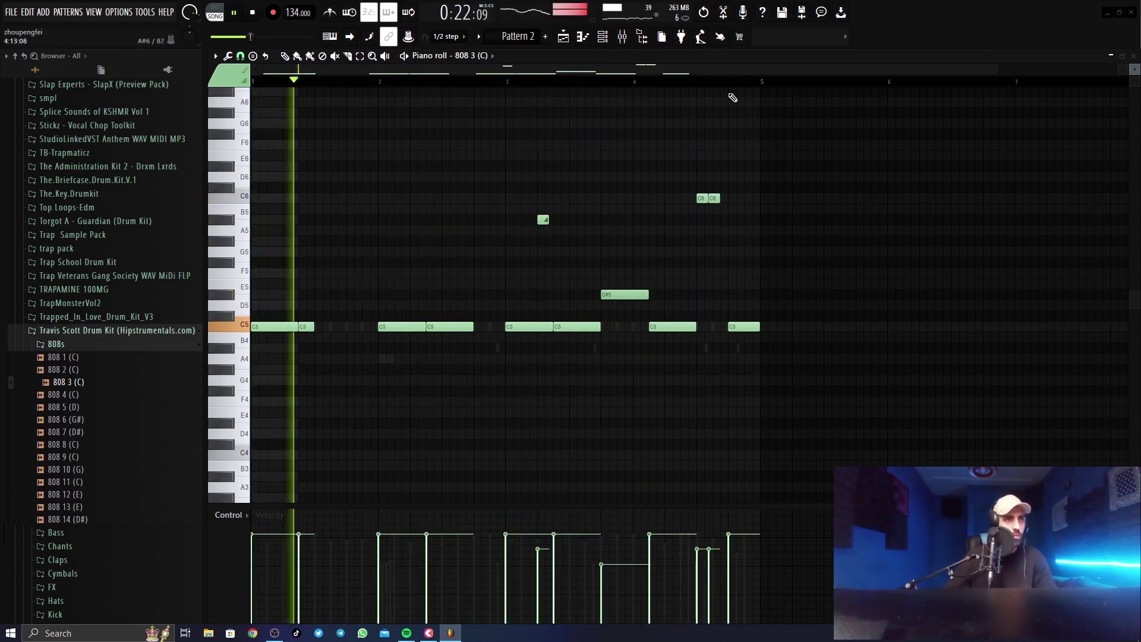
scroll(730, 91, up, 5)
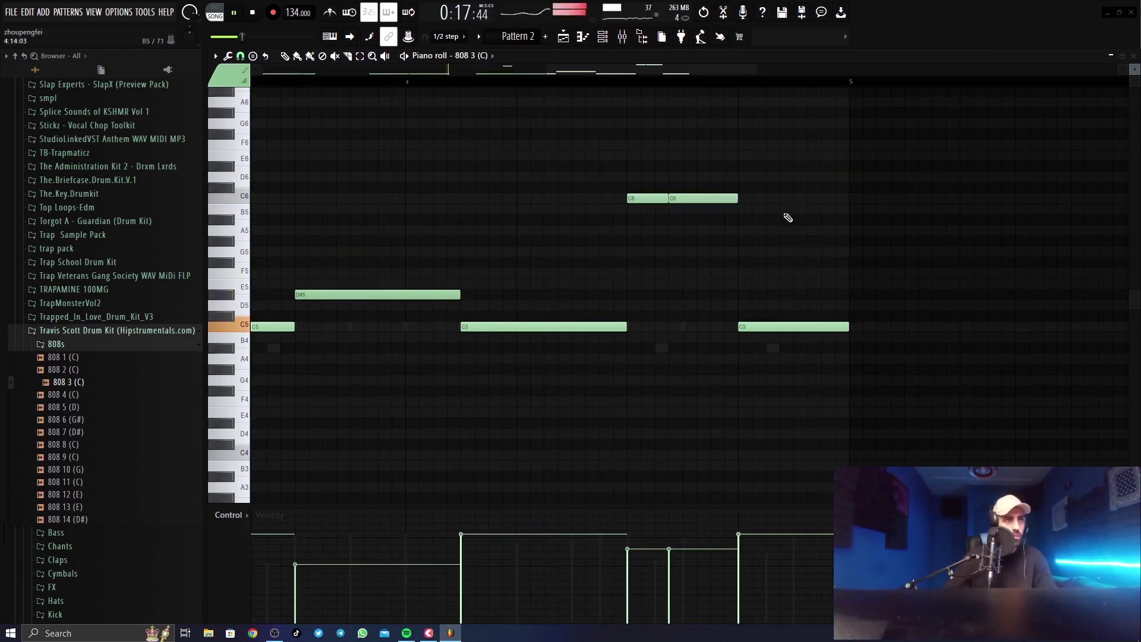
scroll(670, 77, down, 4)
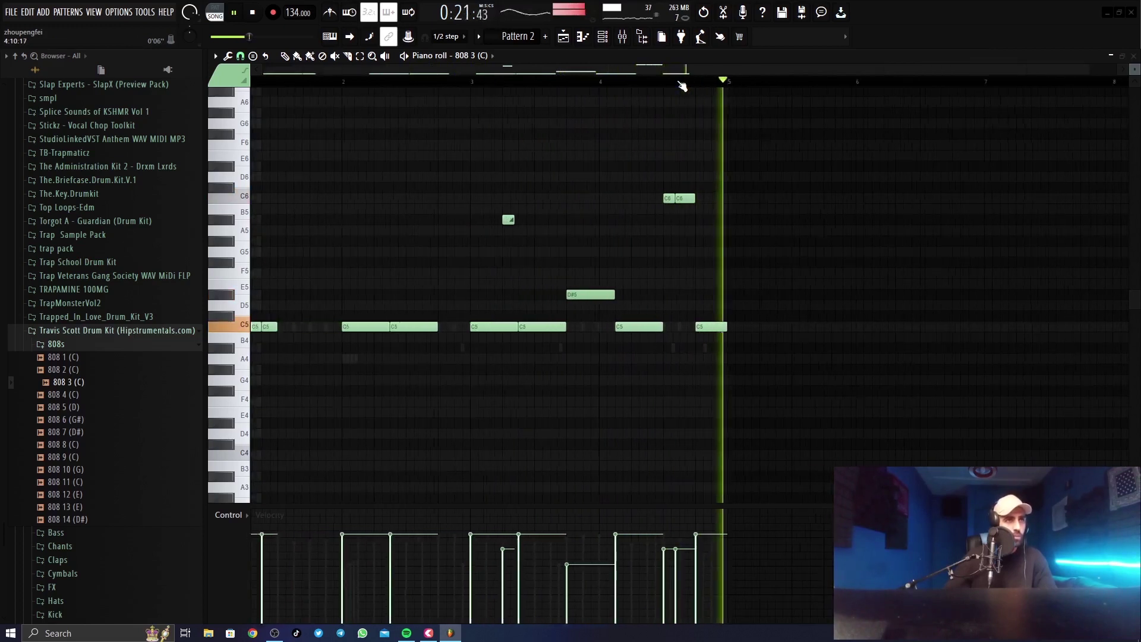
Play the arrangement from the verse at bar 9 and check the 808 and drum patterns in the channel rack.
scroll(682, 86, down, 2)
key(F6)
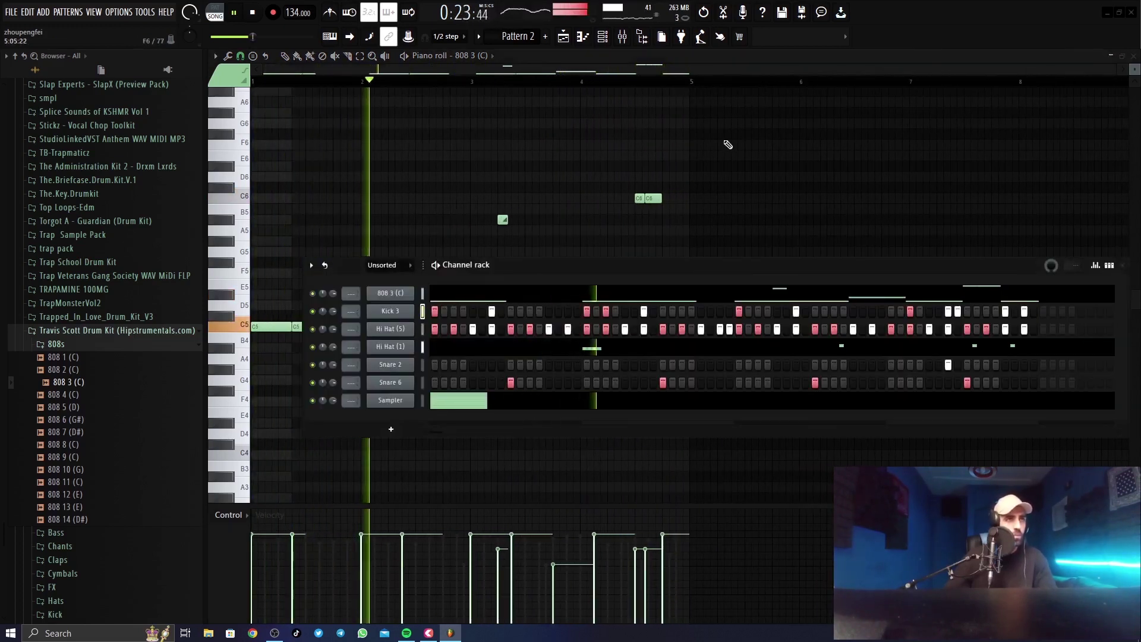
key(F6)
click(602, 39)
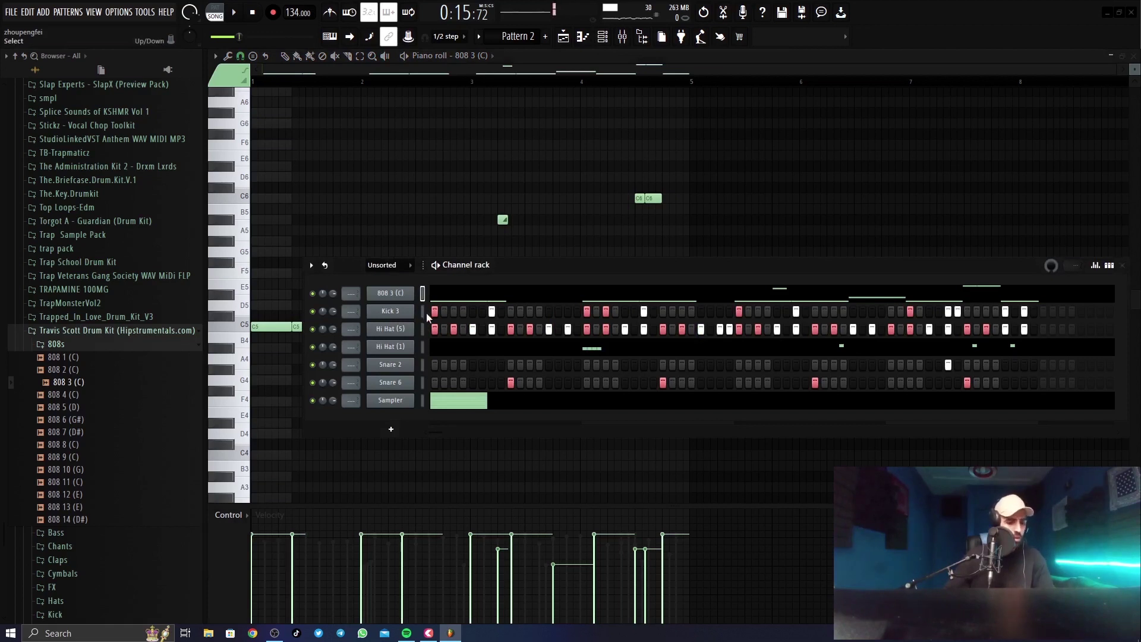
key(F6)
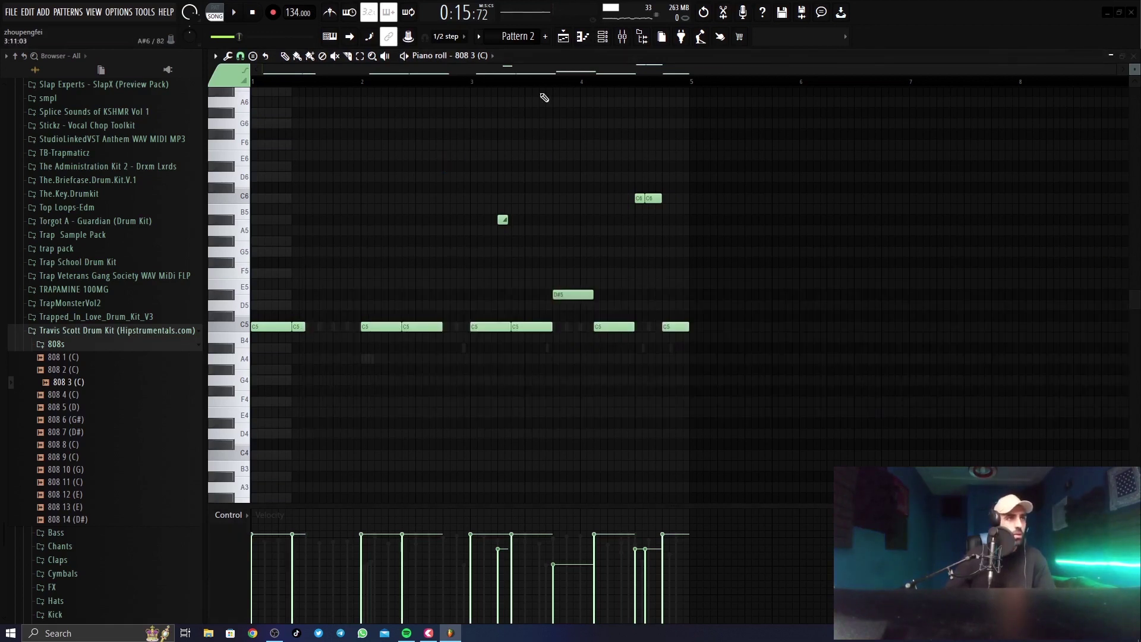
click(562, 37)
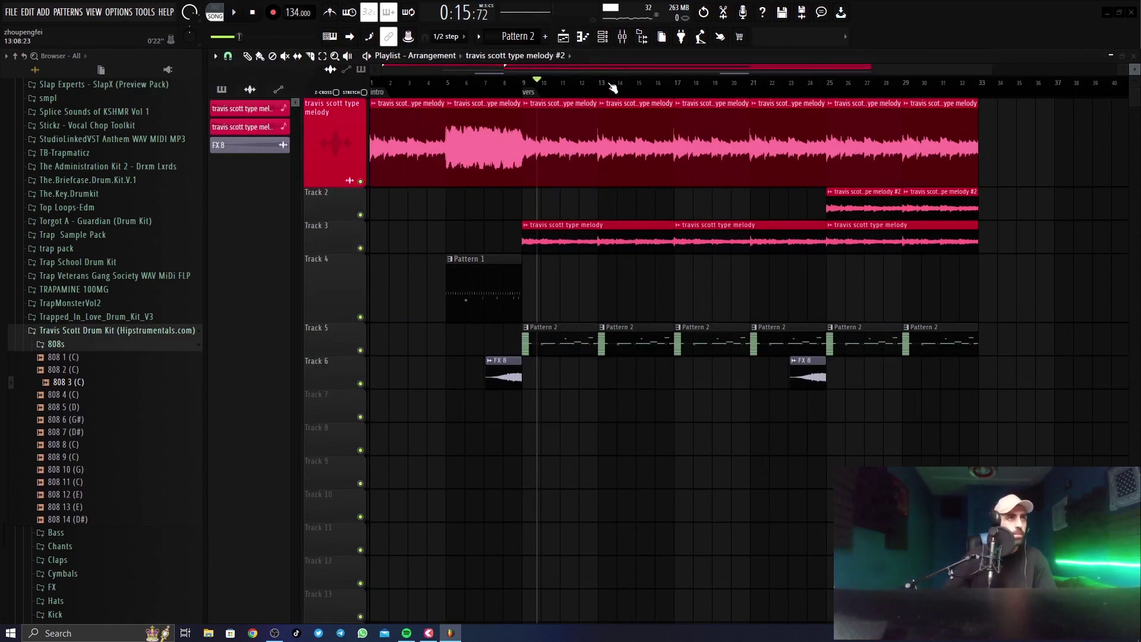
scroll(612, 88, down, 1)
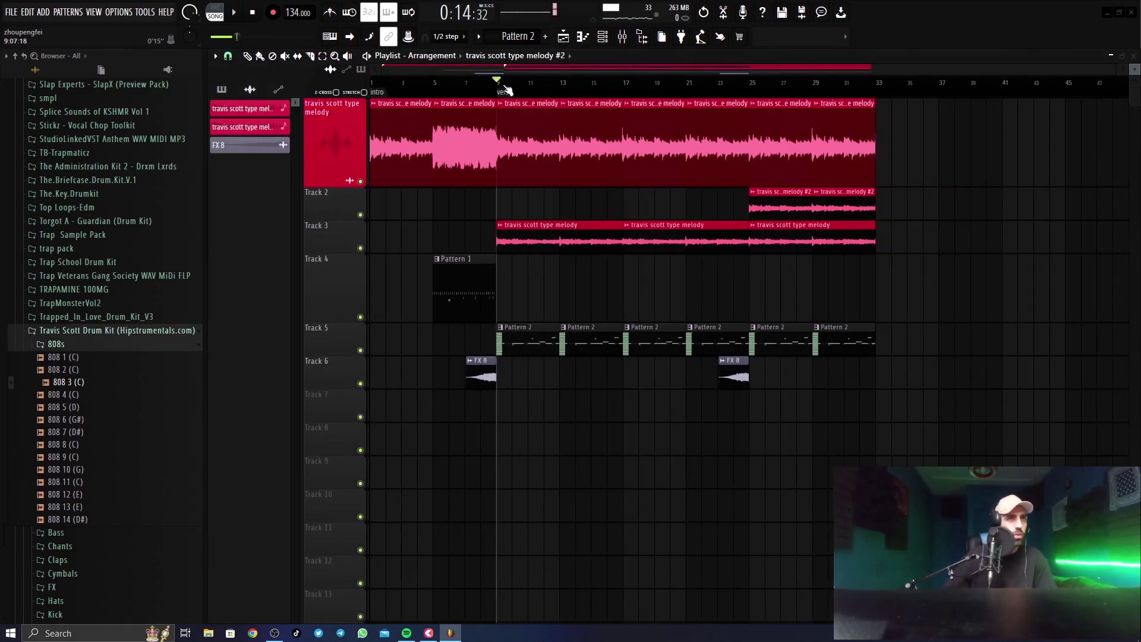
key(space)
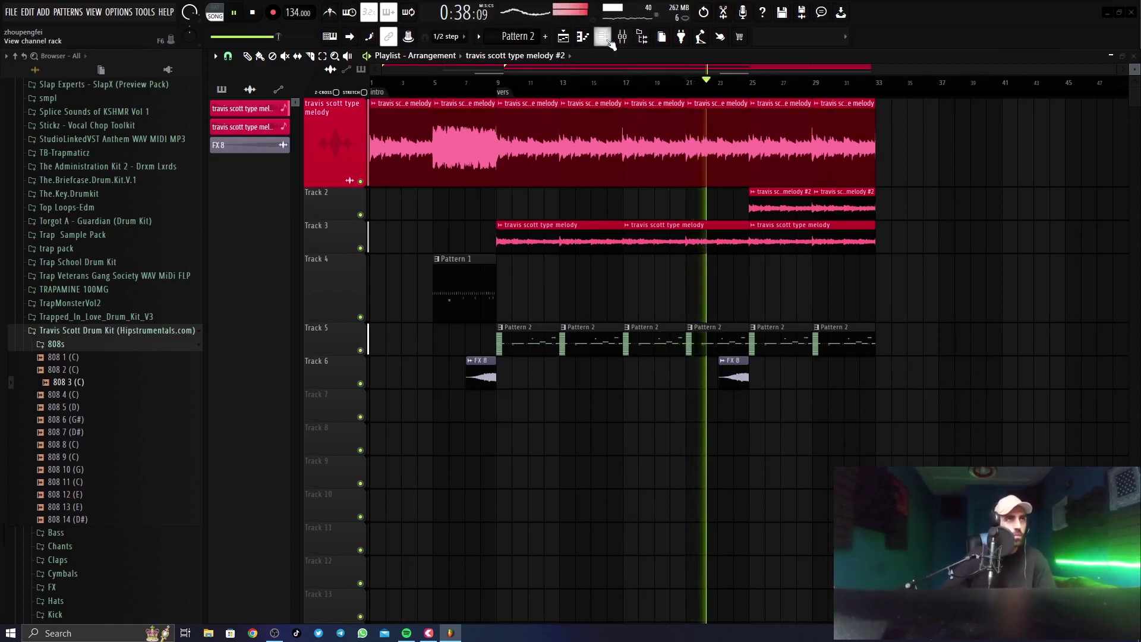
key(F6)
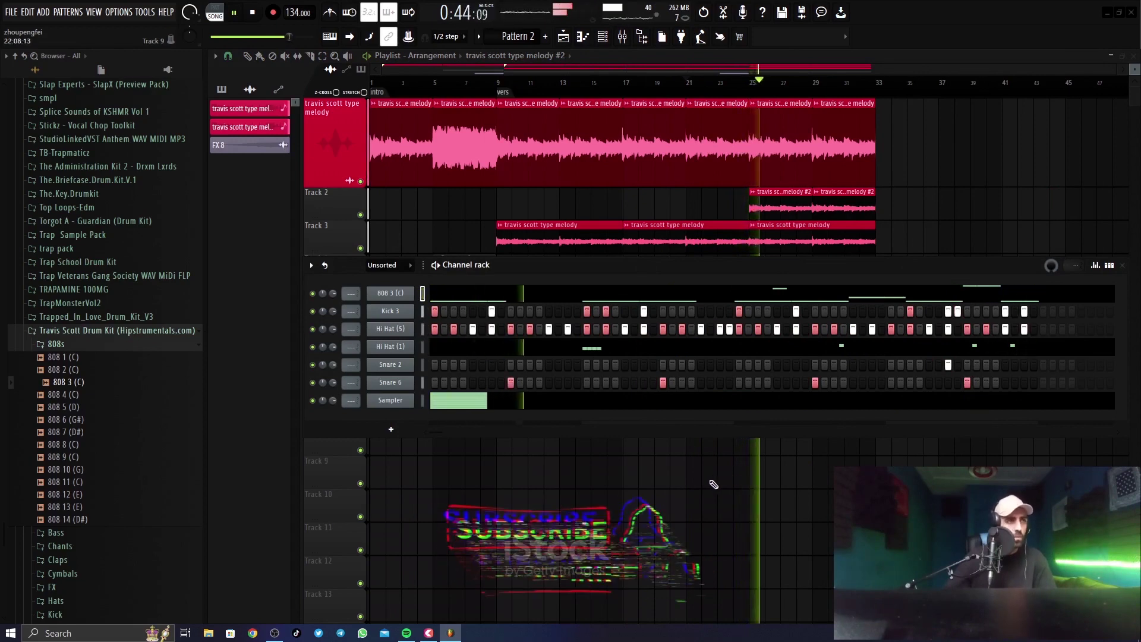
key(F6)
scroll(881, 89, up, 2)
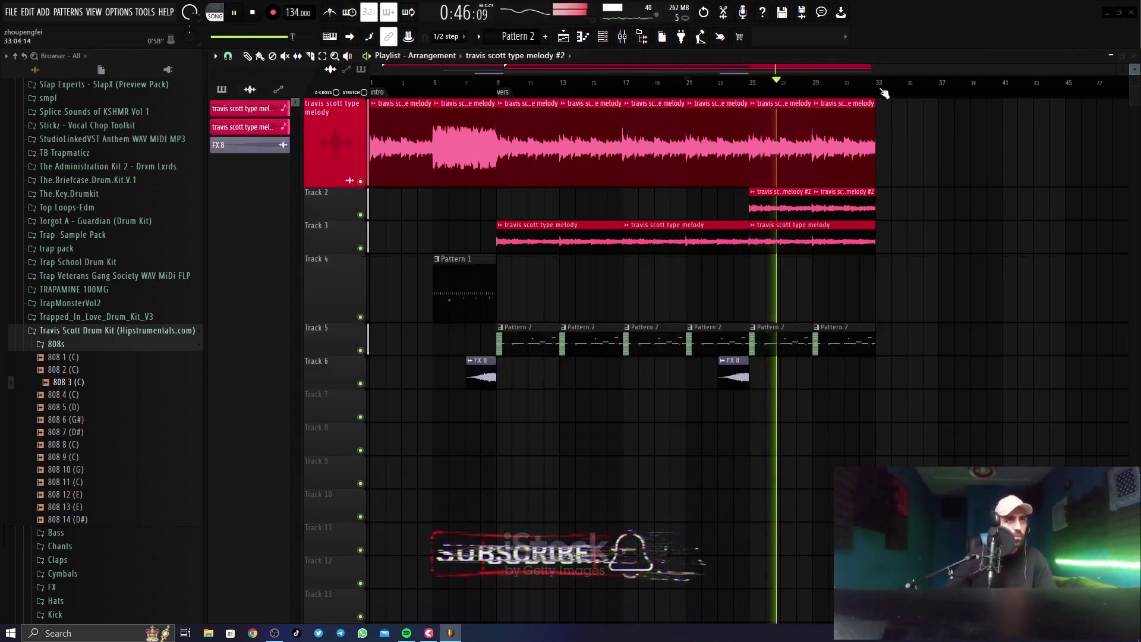
scroll(884, 91, down, 2)
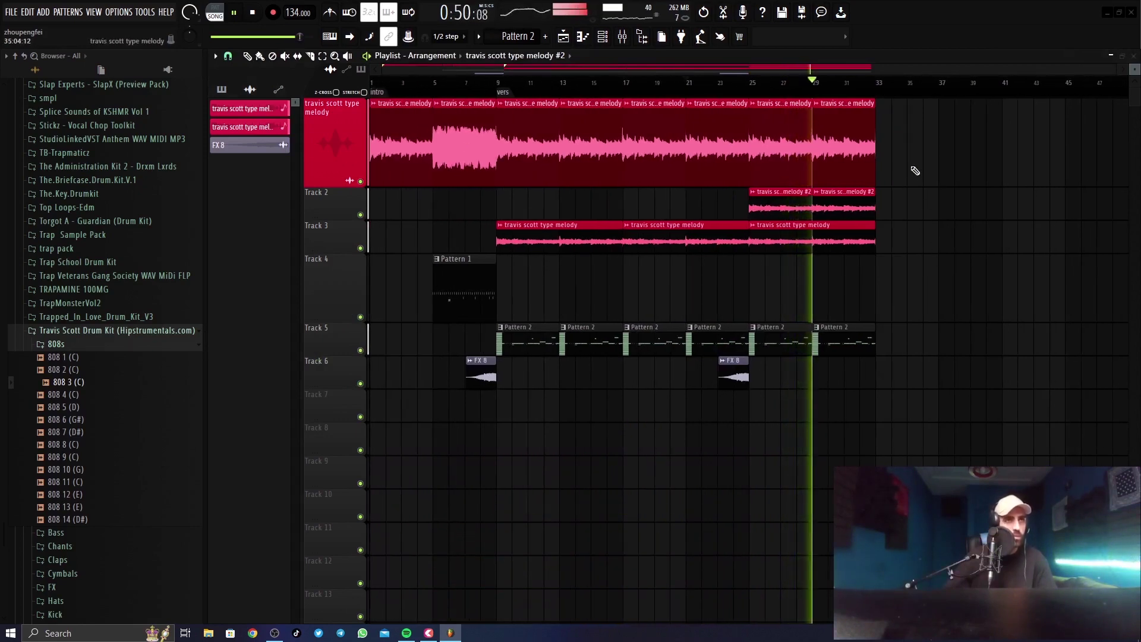
Duplicate the melody clips on the first three tracks and the Pattern 2 clips from bars 25–32 into bars 33–40.
drag(912, 147, 772, 279)
key(ctrl+b)
drag(919, 329, 773, 363)
key(ctrl+b)
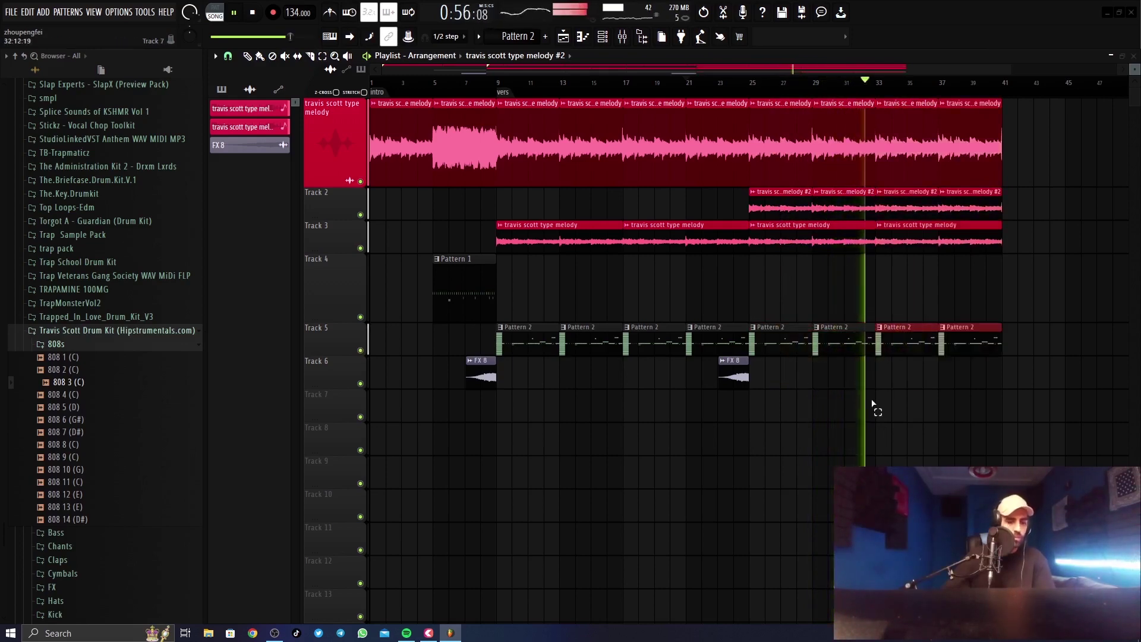
Trim about half a bar off the start of Pattern 2 at bar 33 and delete the first track's melody clip at bar 37.
scroll(899, 89, up, 6)
key(space)
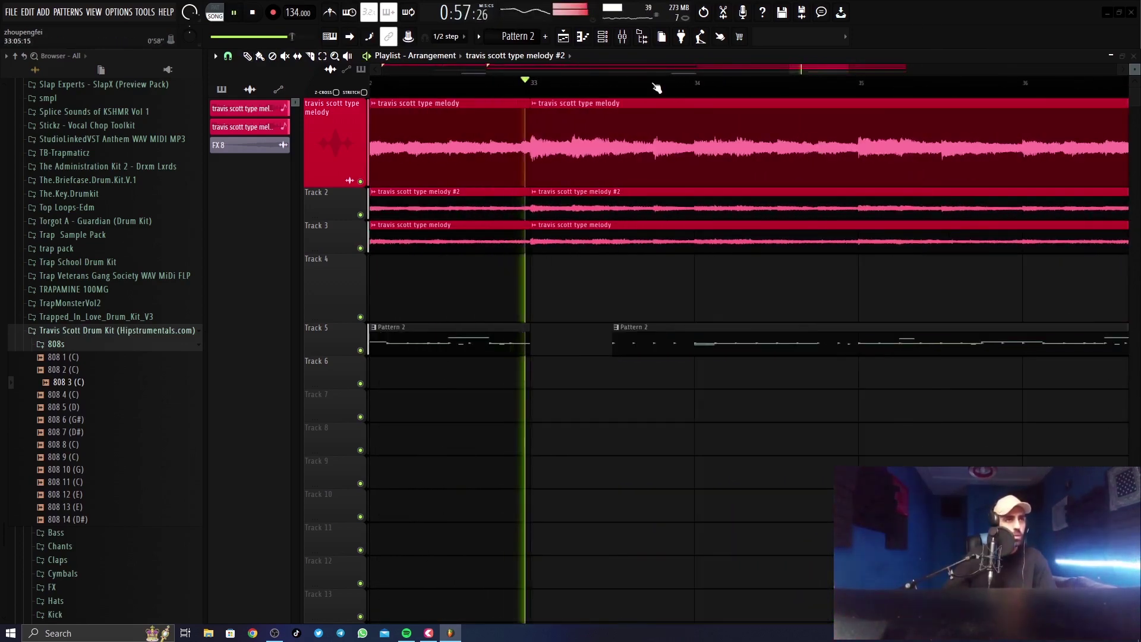
scroll(656, 88, down, 6)
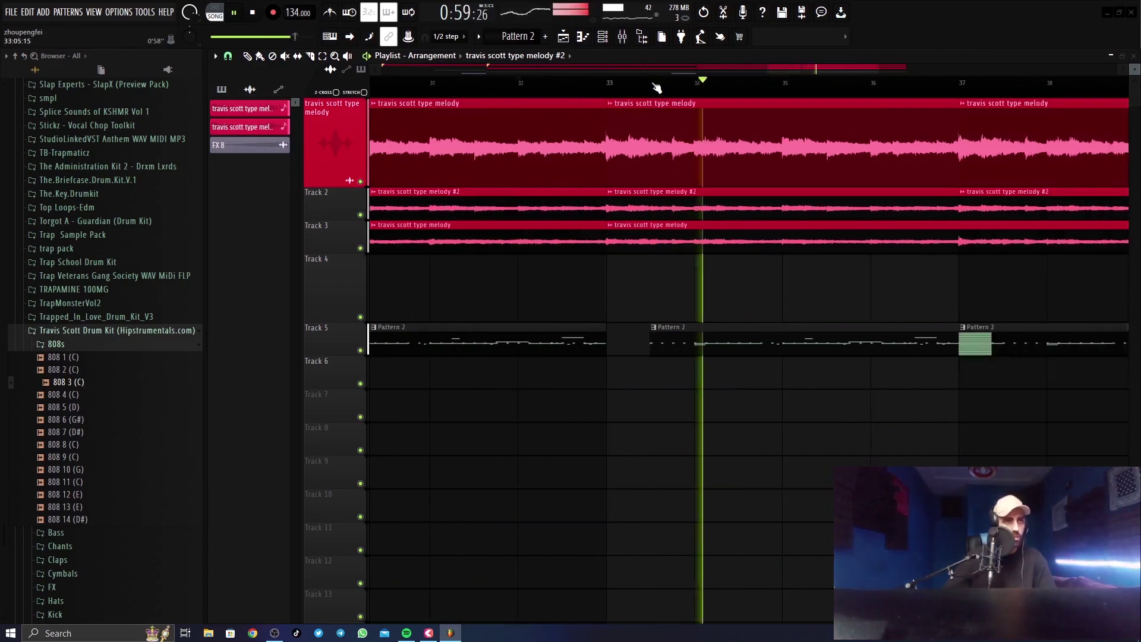
scroll(656, 88, down, 3)
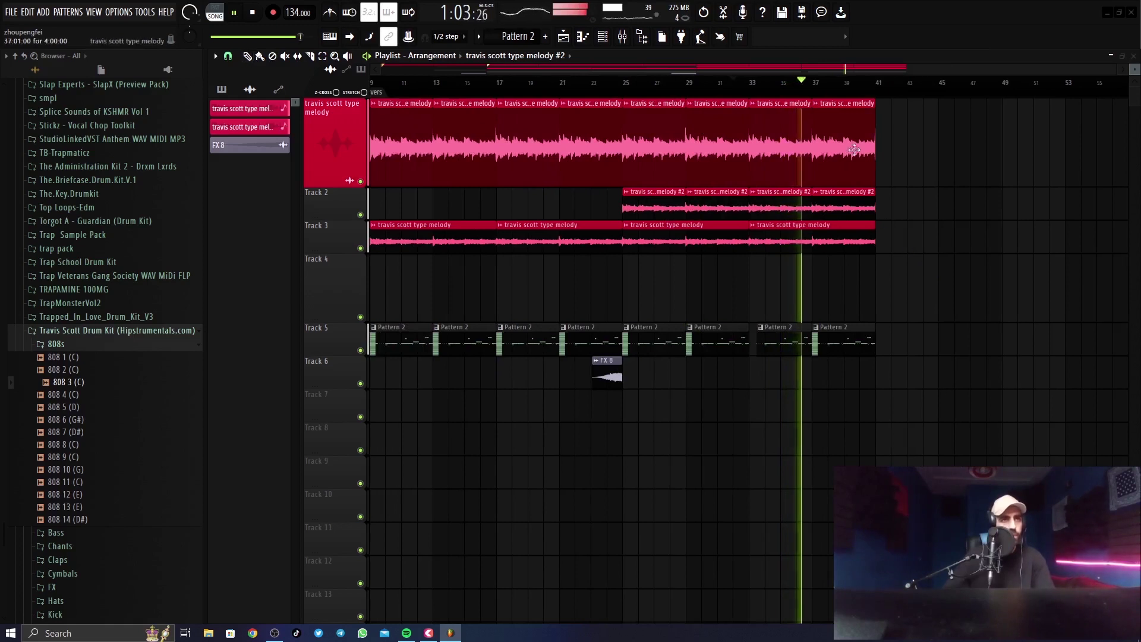
right_click(850, 140)
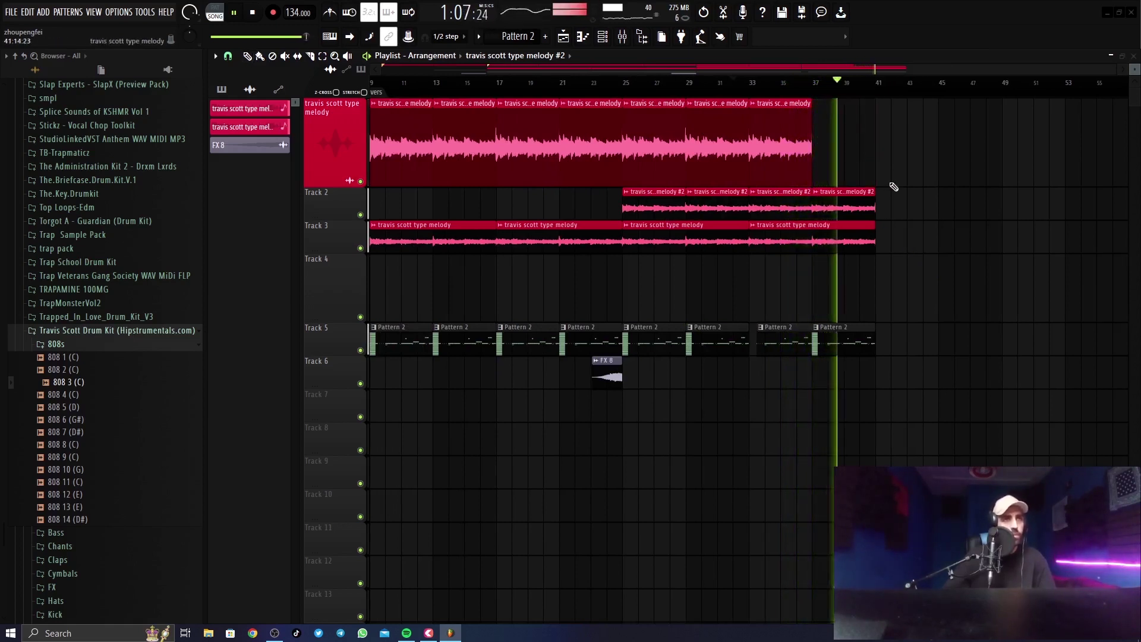
scroll(867, 88, down, 1)
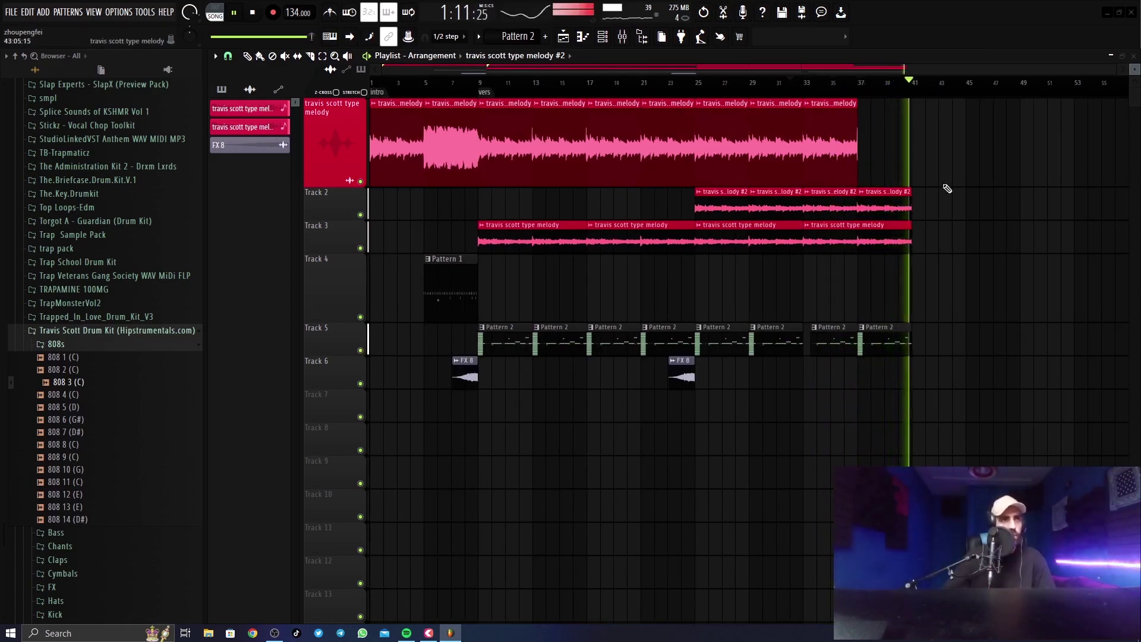
Place AD3Crash006 from noo kit's AD3Crashes folder on Track 7 at bar 25.
scroll(75, 253, up, 15)
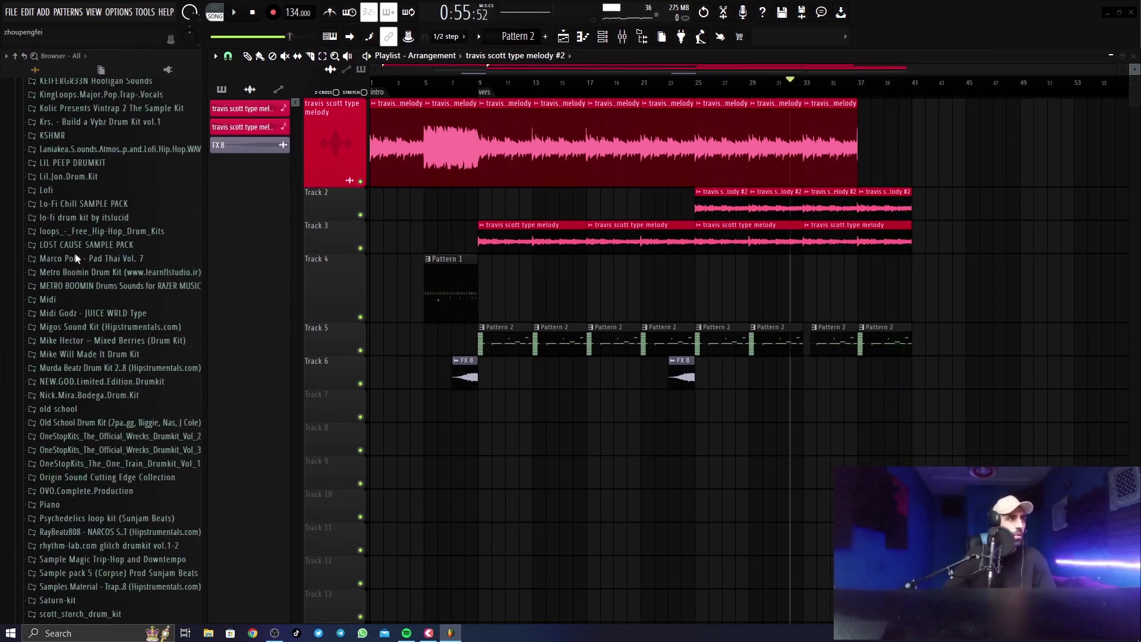
click(50, 332)
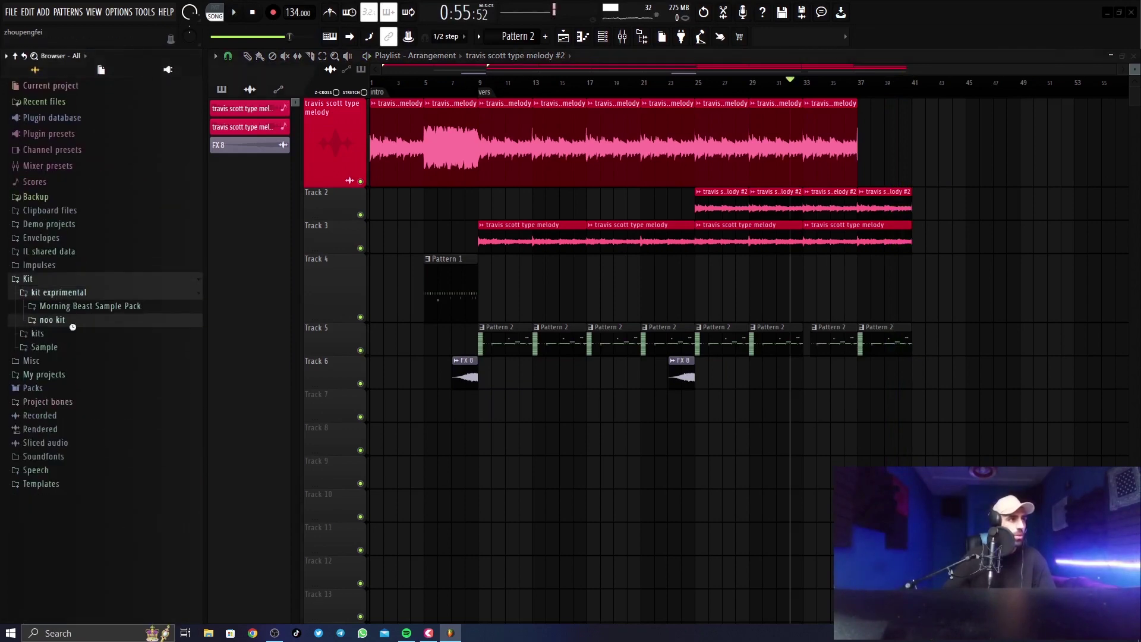
click(85, 348)
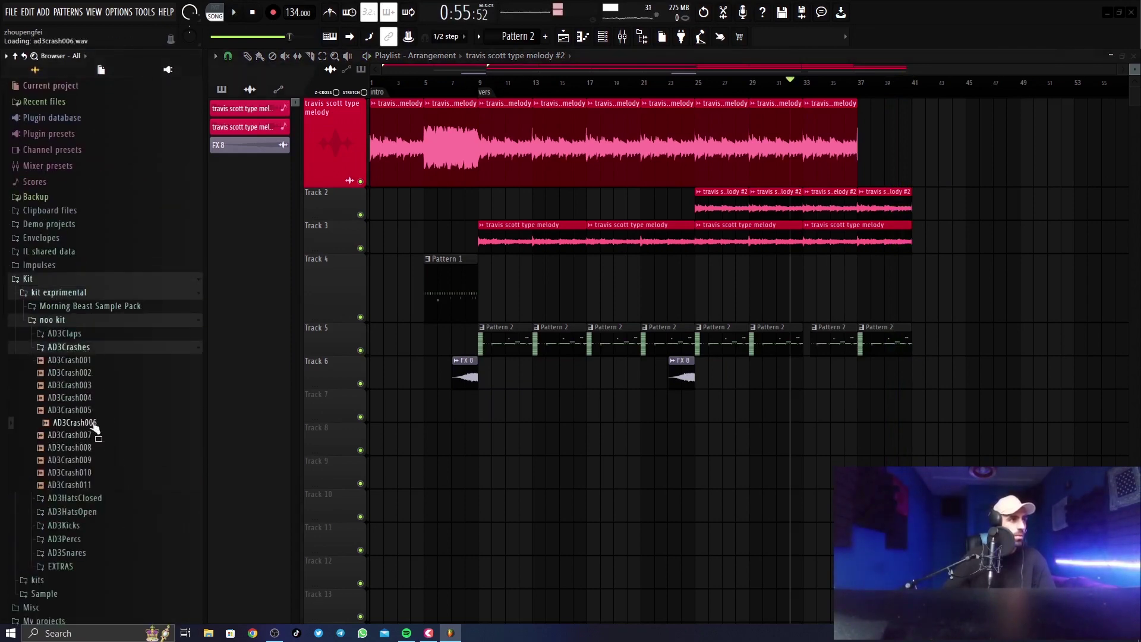
drag(717, 381, 697, 408)
Lower the channel volume of the AD3Crash006 clip while playing the transition into bar 25.
scroll(713, 88, up, 6)
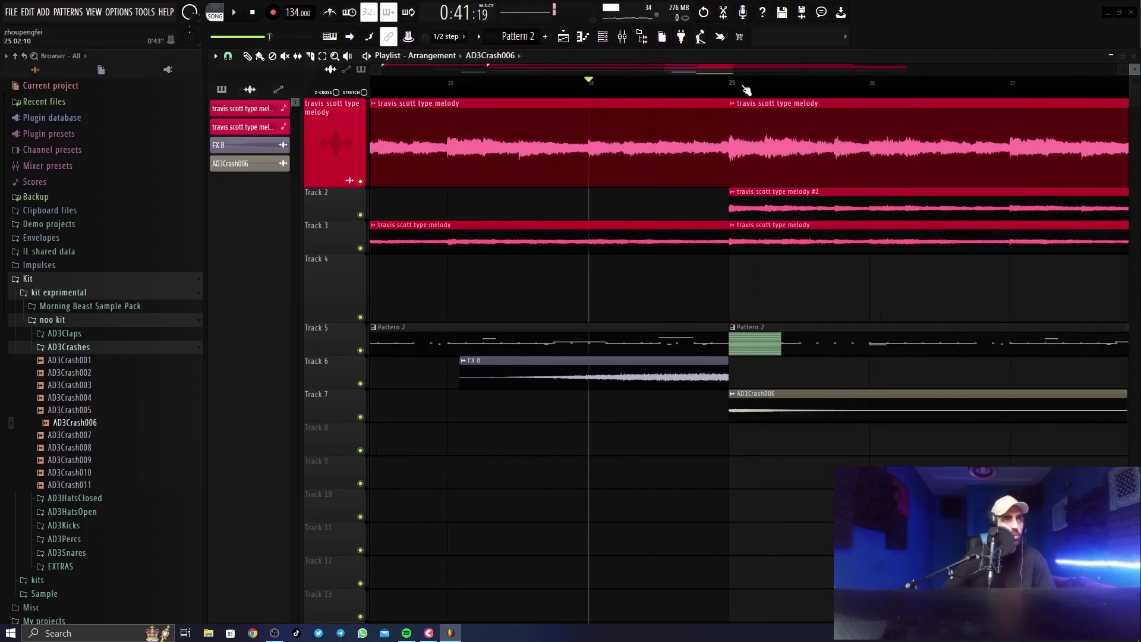
double_click(770, 392)
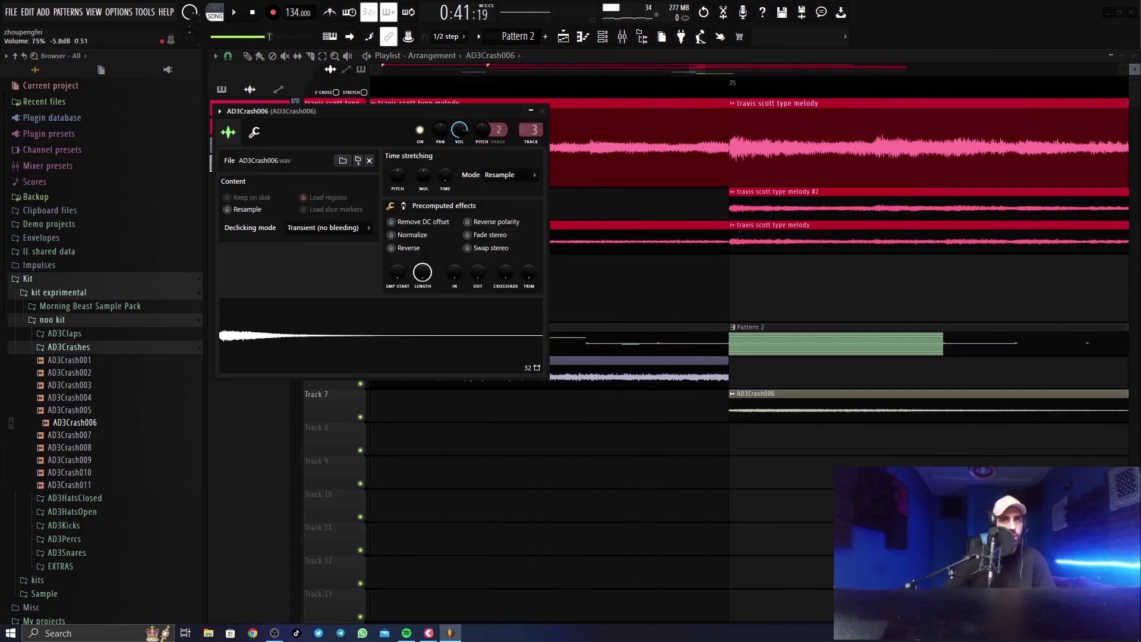
click(542, 111)
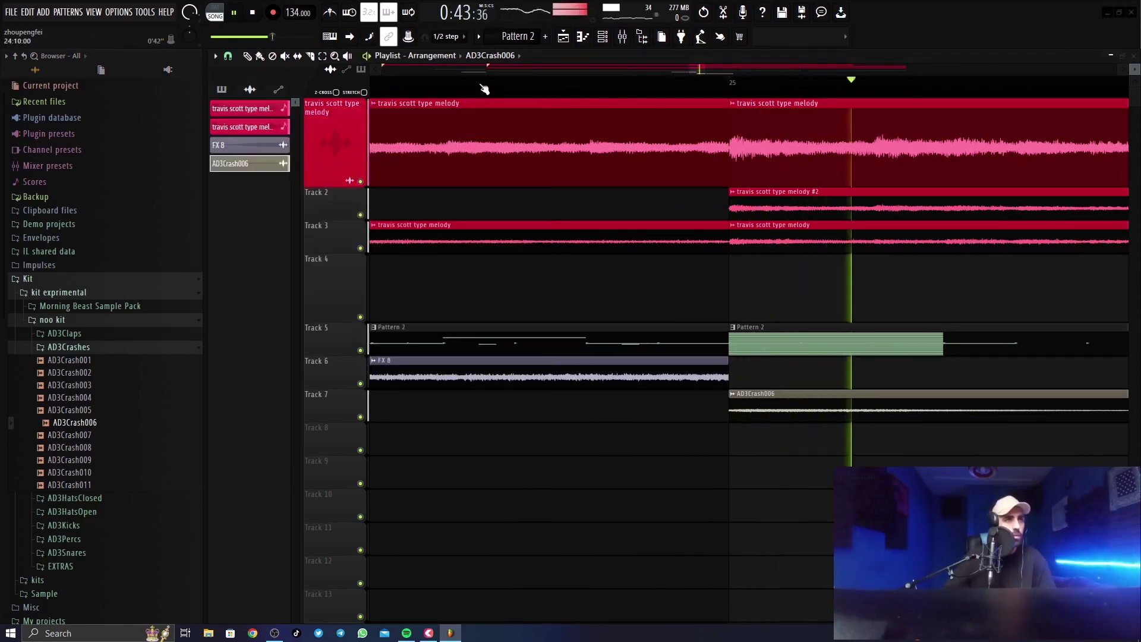
scroll(624, 410, down, 3)
double_click(631, 405)
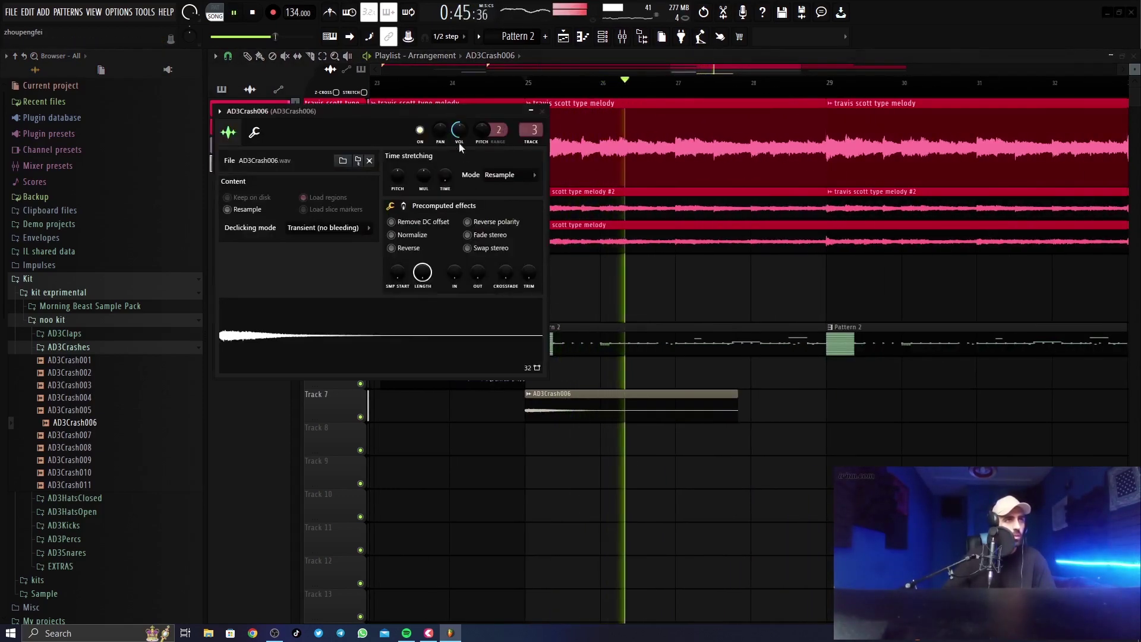
key(Escape)
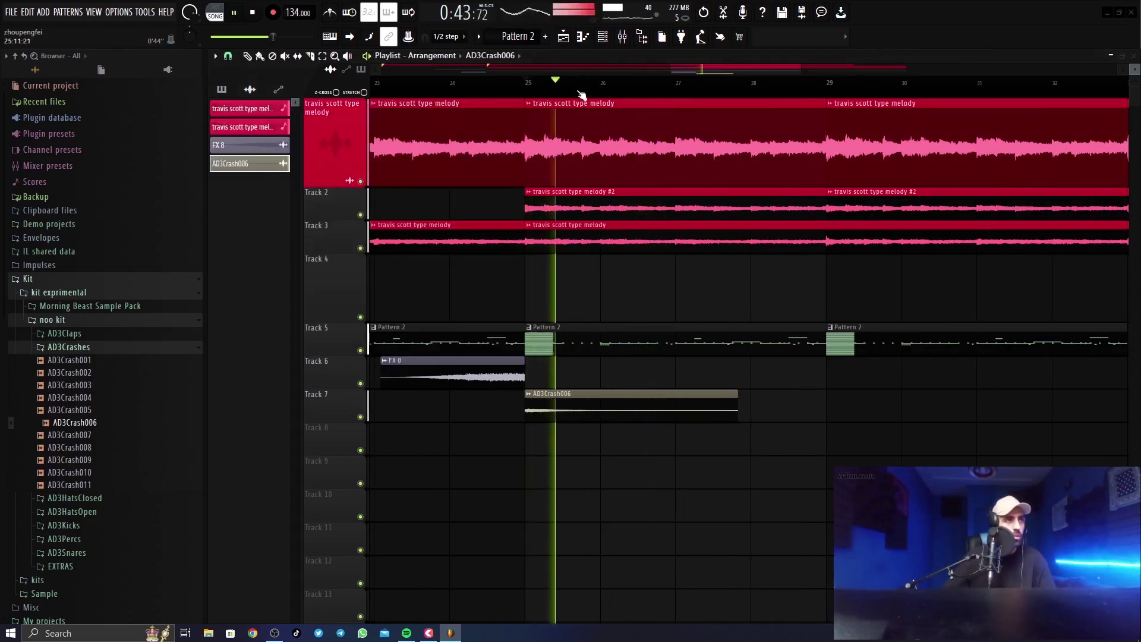
Place AD3Crash006 clips on Track 6 at bar 33 and on Track 7 at bar 9.
scroll(581, 90, down, 4)
scroll(730, 90, up, 6)
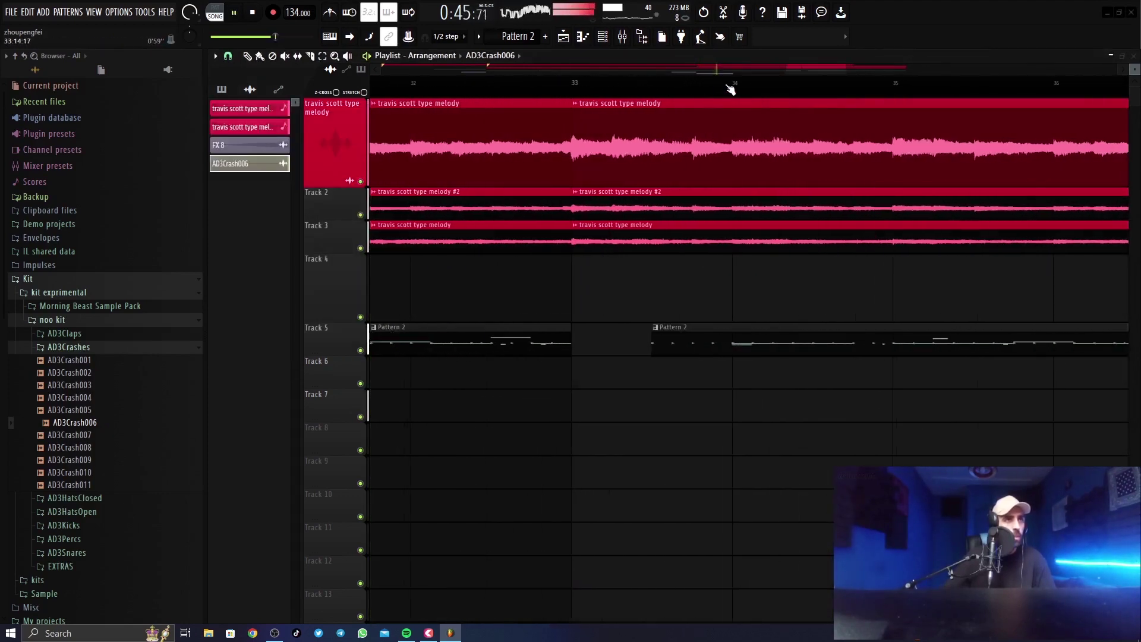
click(568, 379)
scroll(664, 95, down, 6)
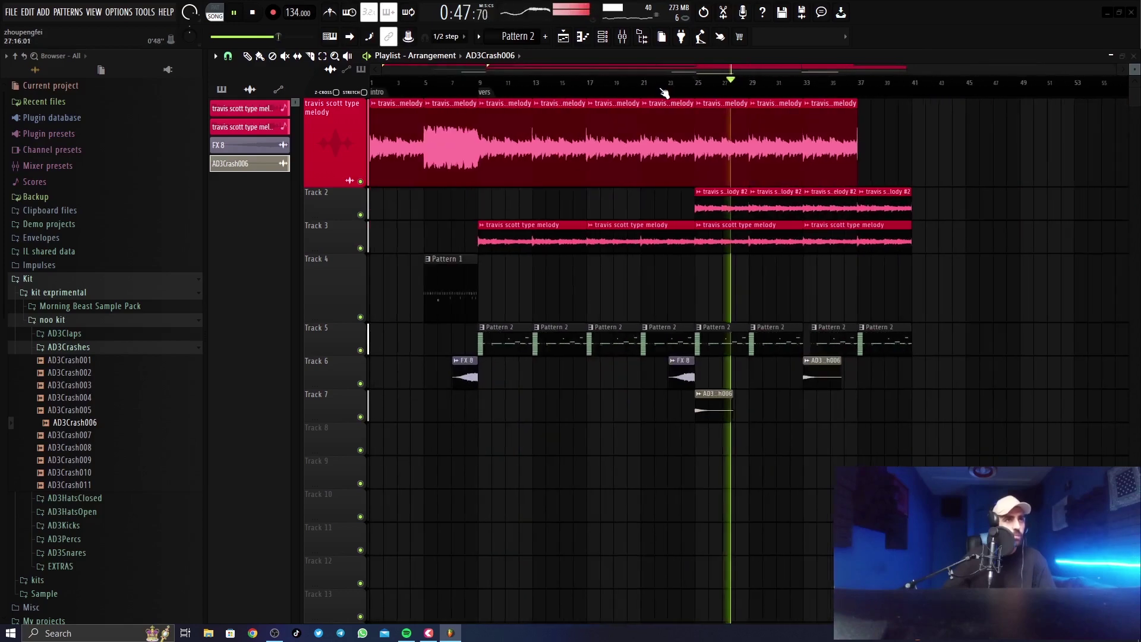
click(480, 410)
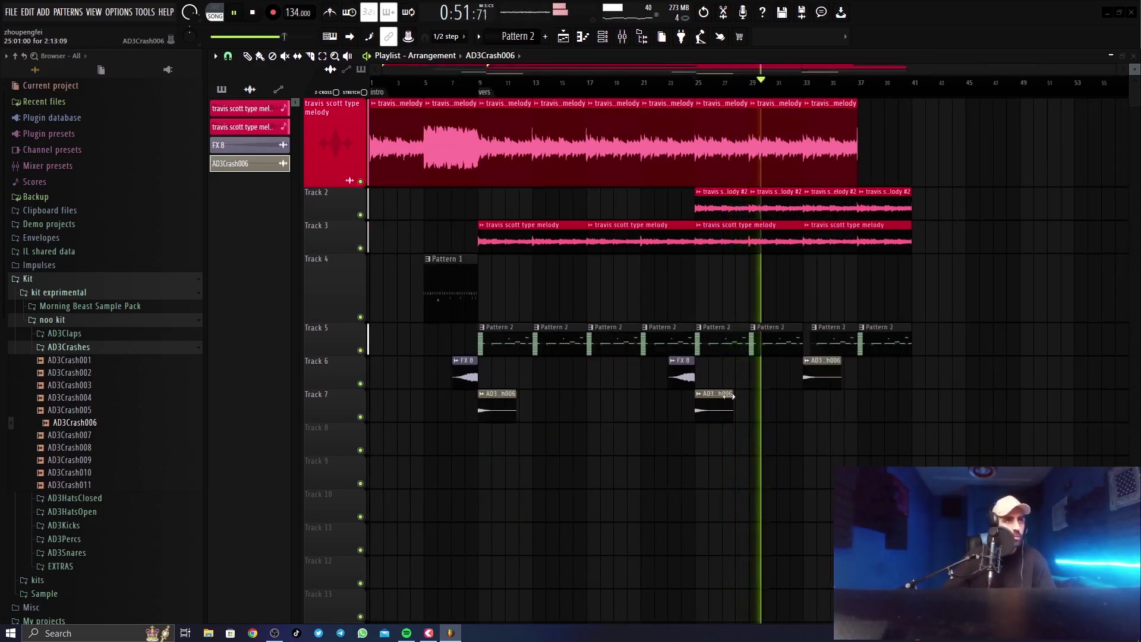
Make the Pattern 2 clip at bar 37 unique and clear the notes of both Hi Hat channels in it.
scroll(828, 95, up, 3)
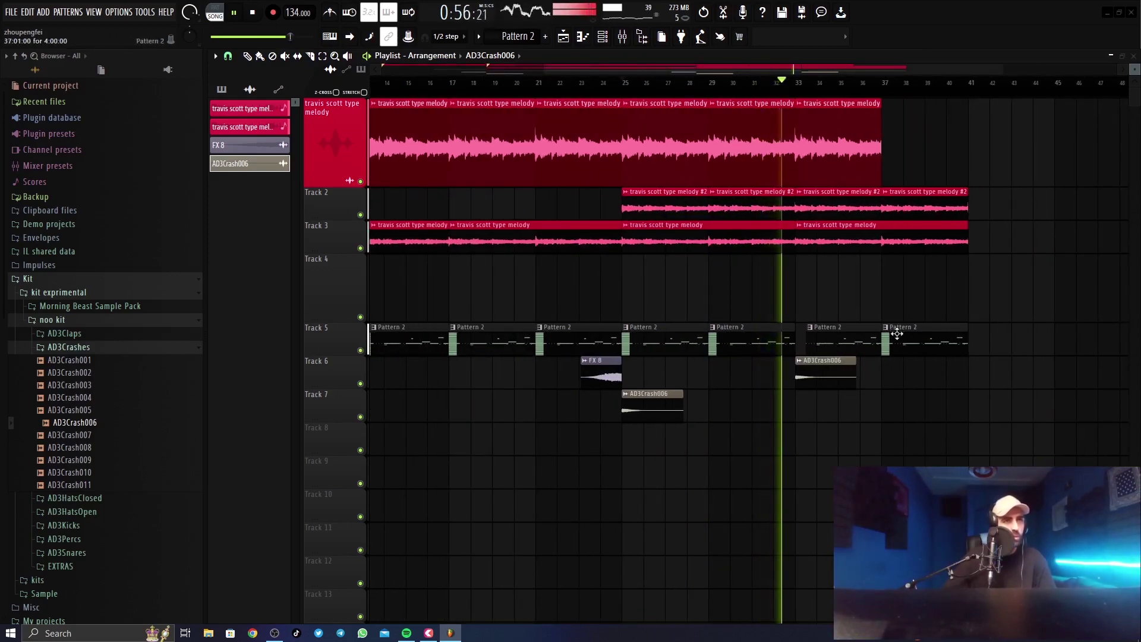
key(space)
click(885, 327)
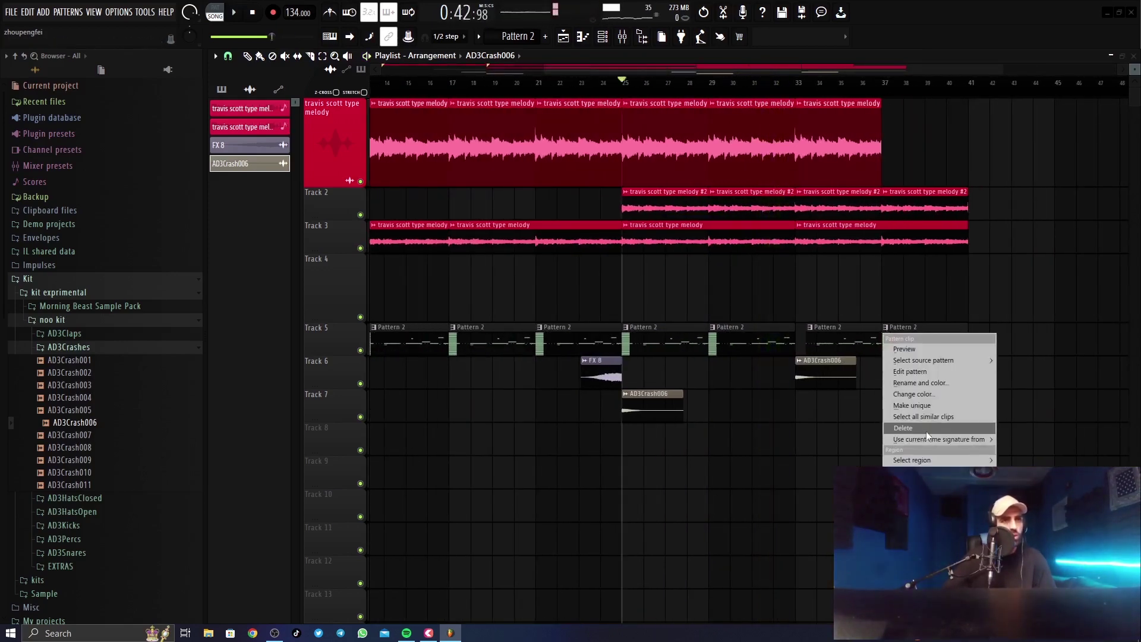
click(927, 406)
click(620, 38)
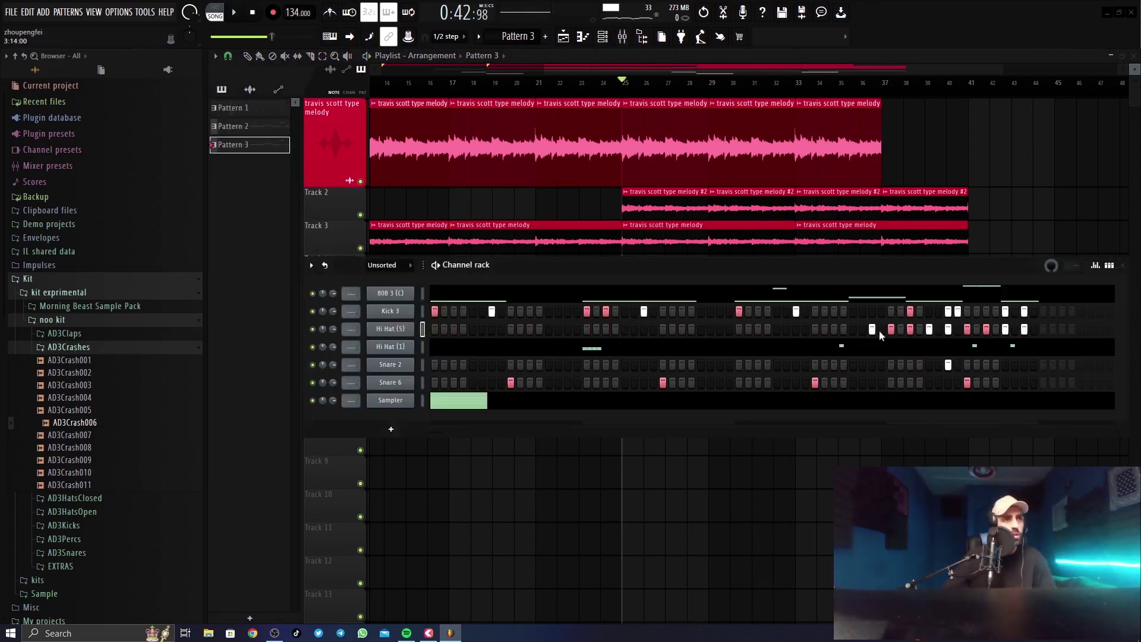
click(996, 351)
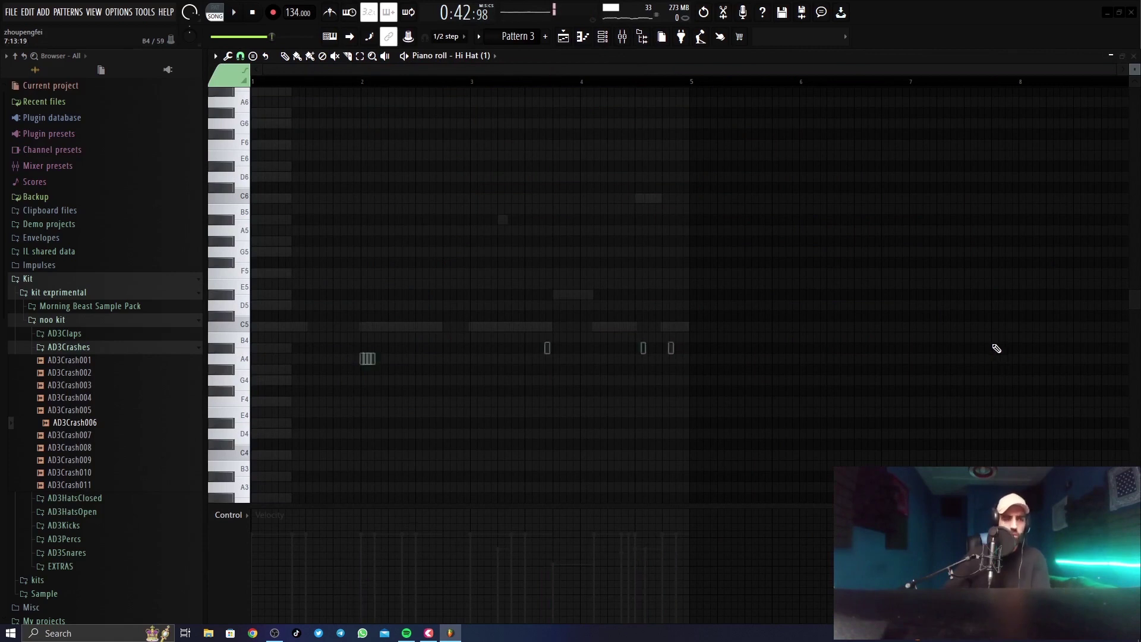
key(F5)
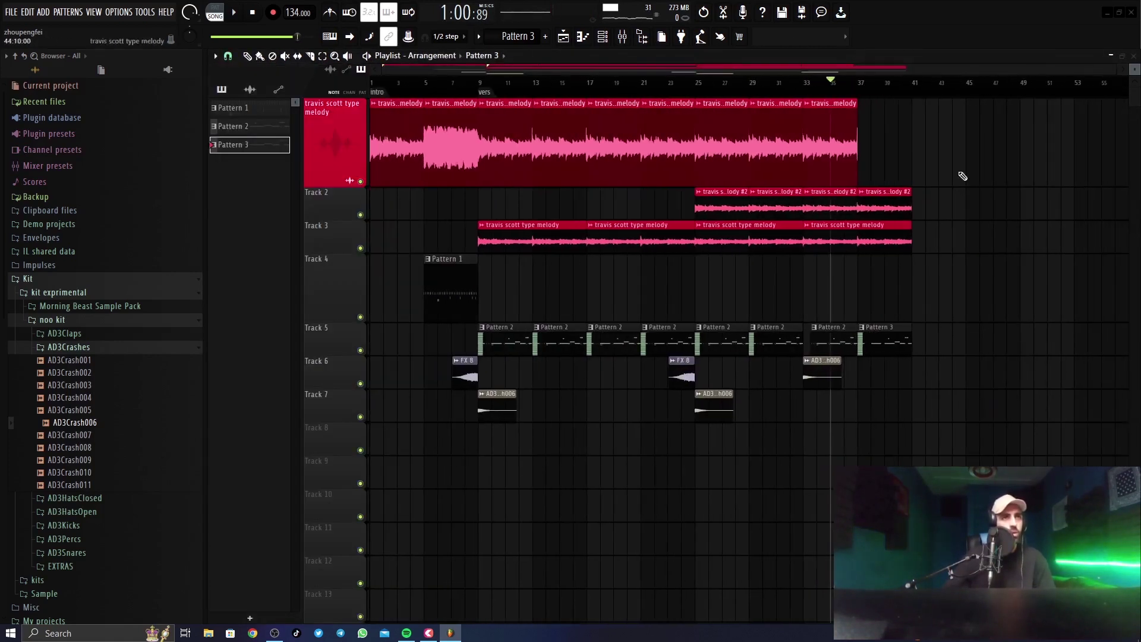
Duplicate the clips from bars 9–40, including the risers and crashes, and align the copied section to start at bar 49.
drag(945, 112, 497, 458)
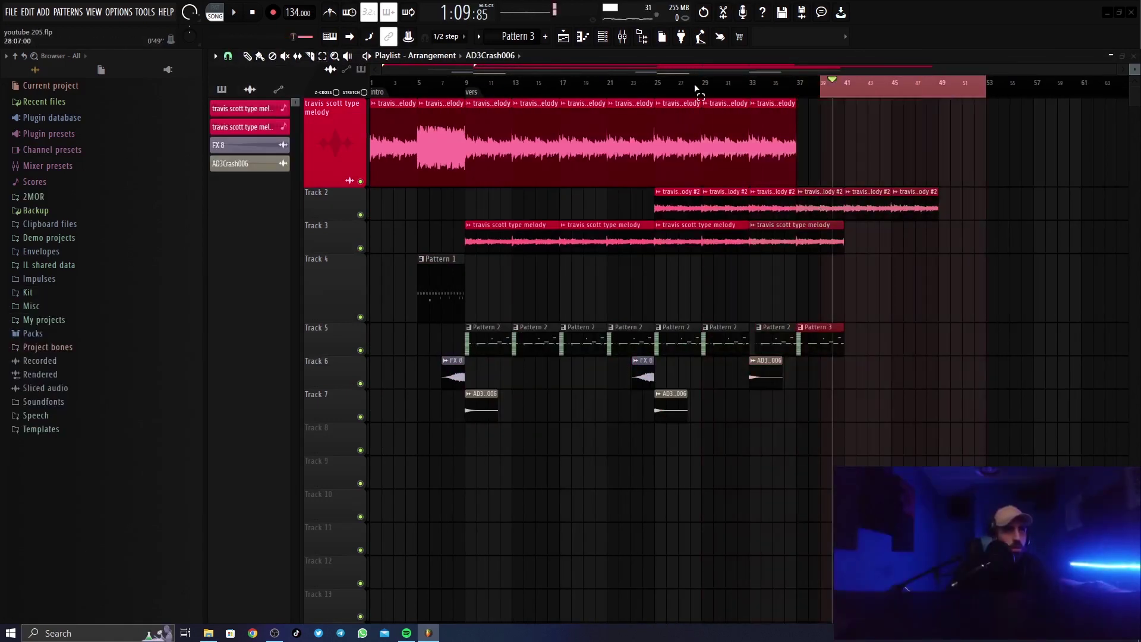
click(905, 159)
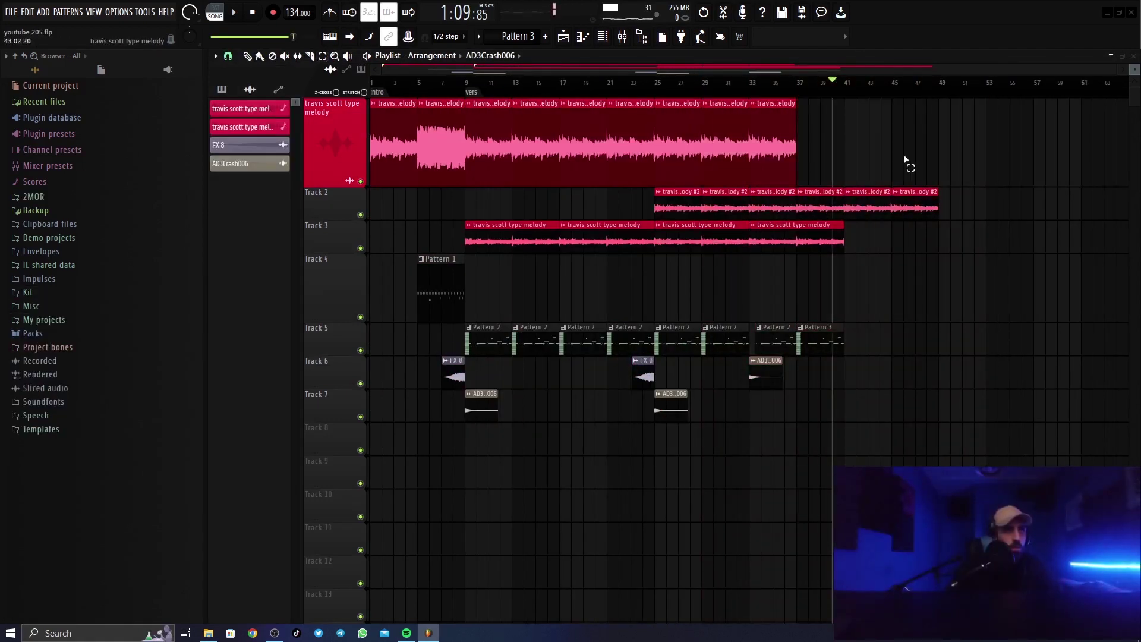
drag(913, 179, 481, 468)
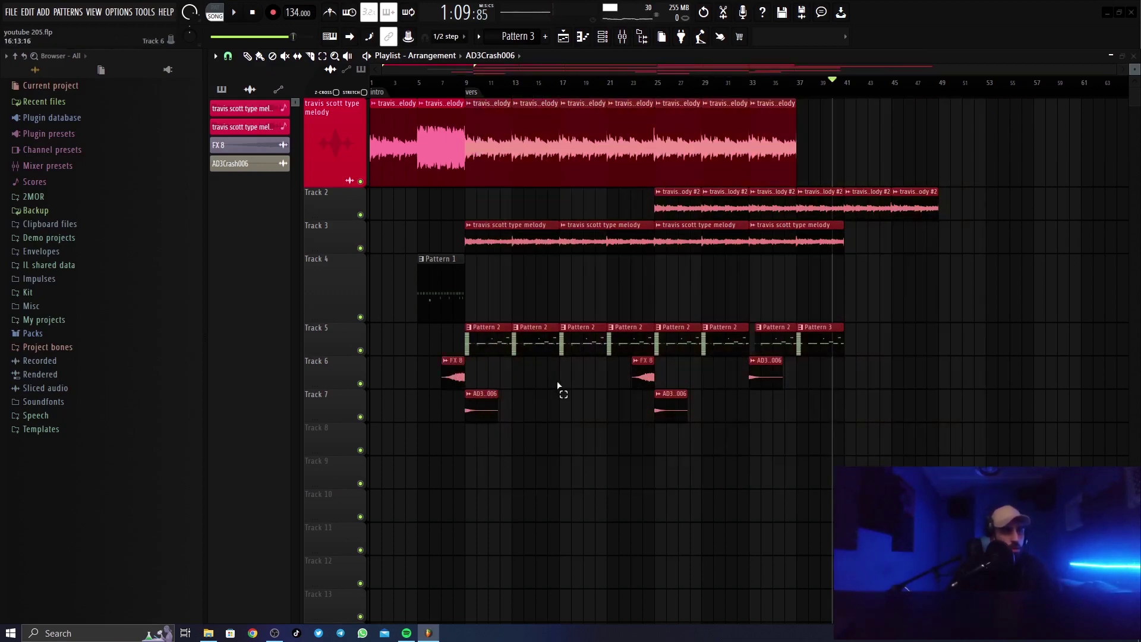
scroll(559, 386, right, 8)
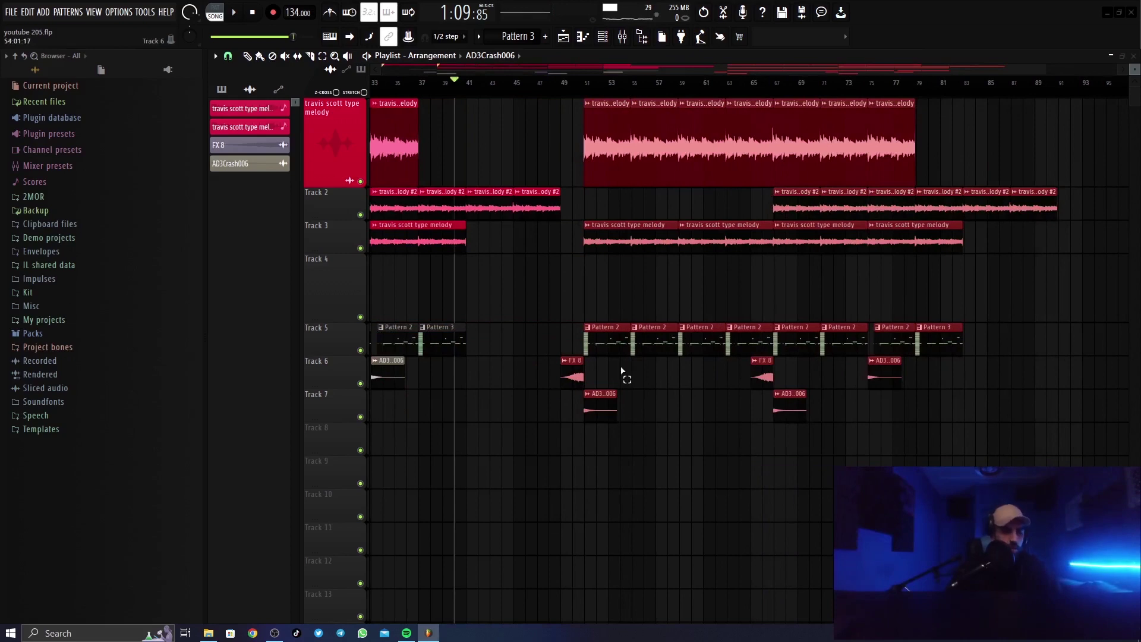
scroll(555, 89, up, 10)
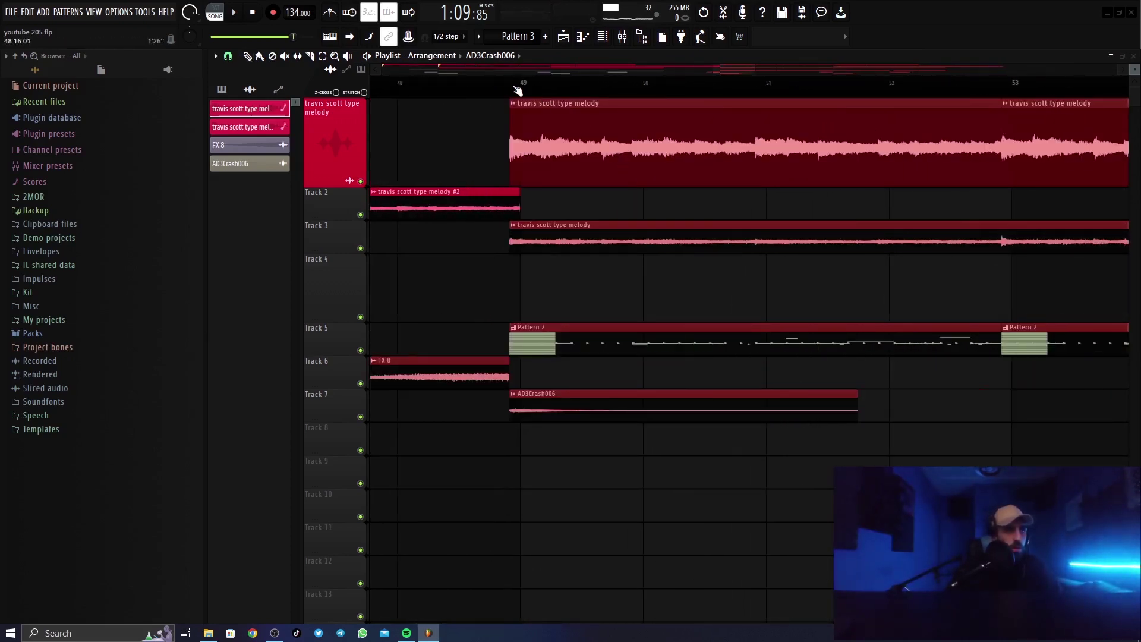
scroll(517, 89, up, 6)
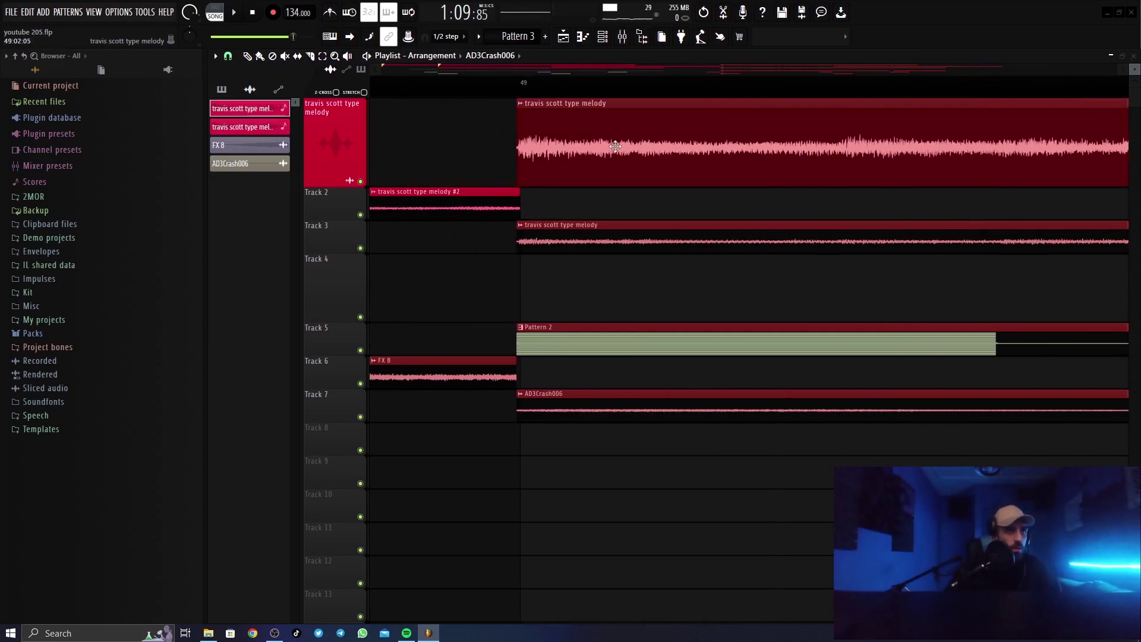
drag(615, 146, 619, 147)
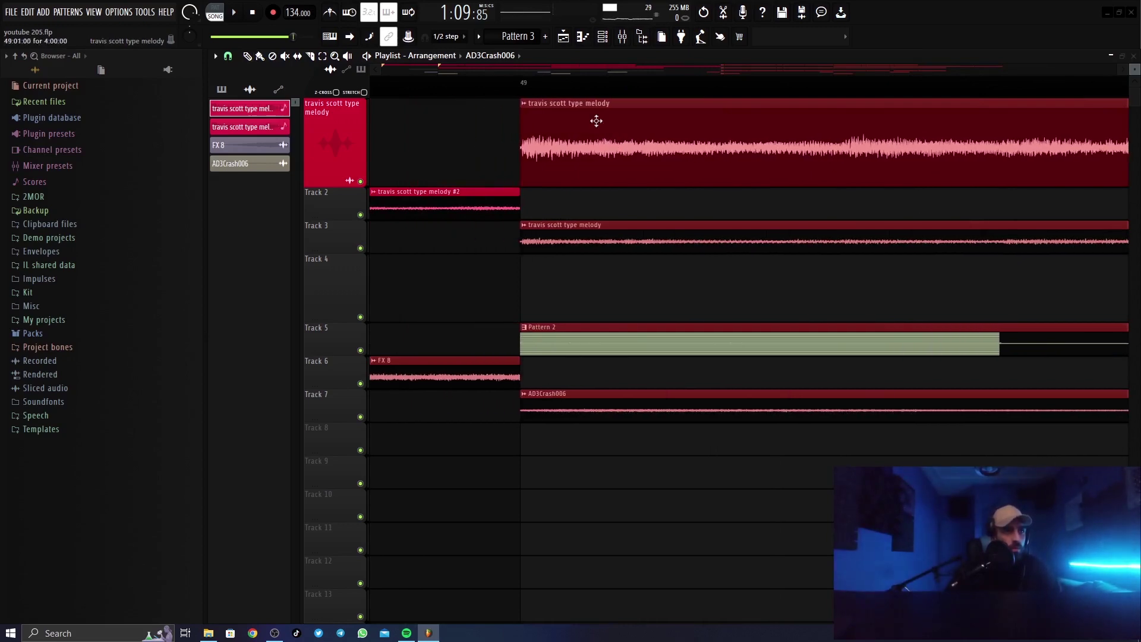
scroll(677, 91, down, 15)
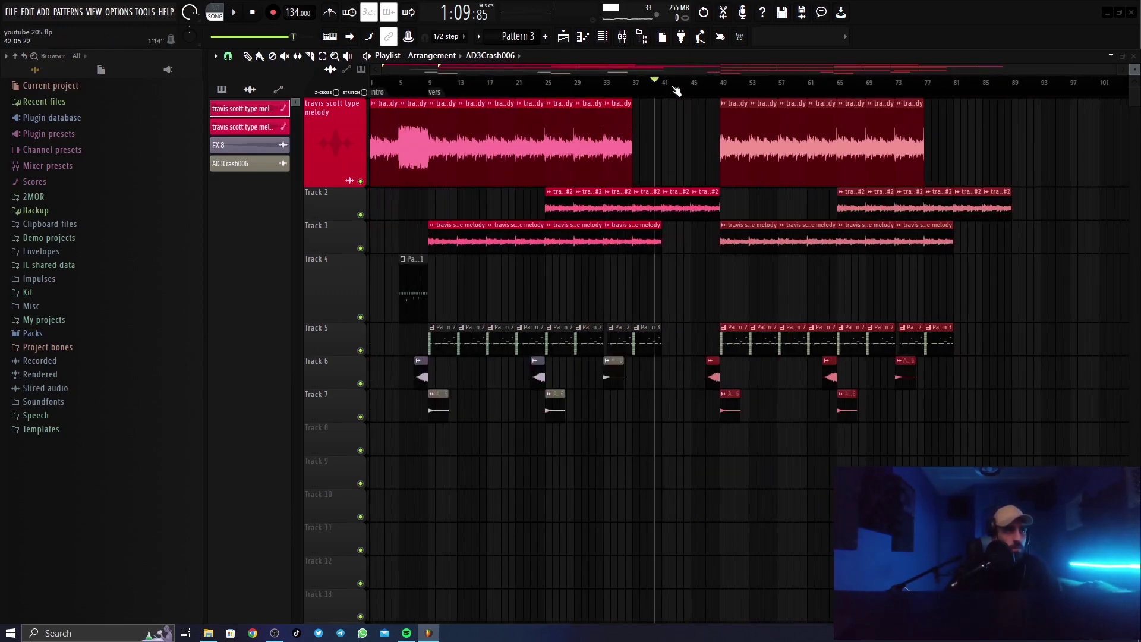
Play back the melody-only section starting at bar 41.
scroll(677, 91, up, 4)
key(F4)
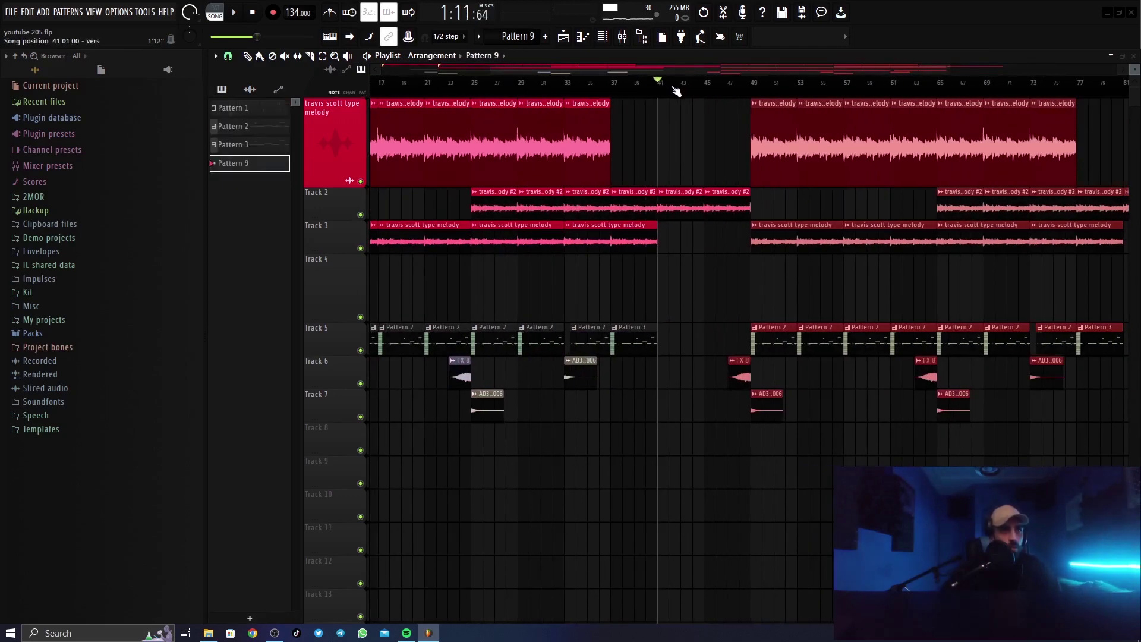
key(space)
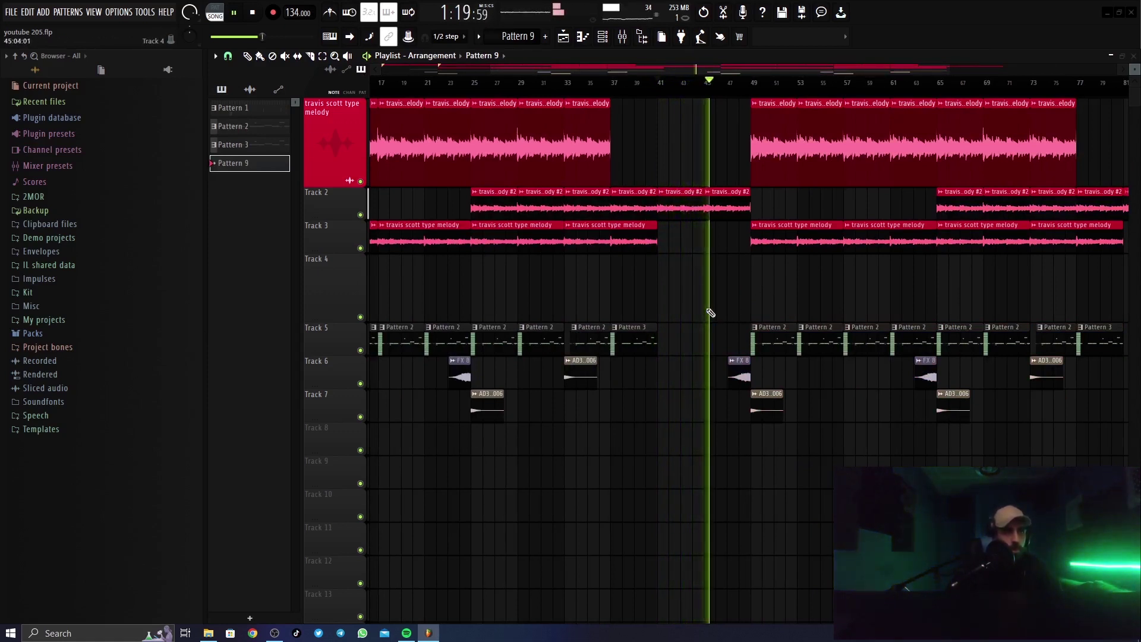
key(space)
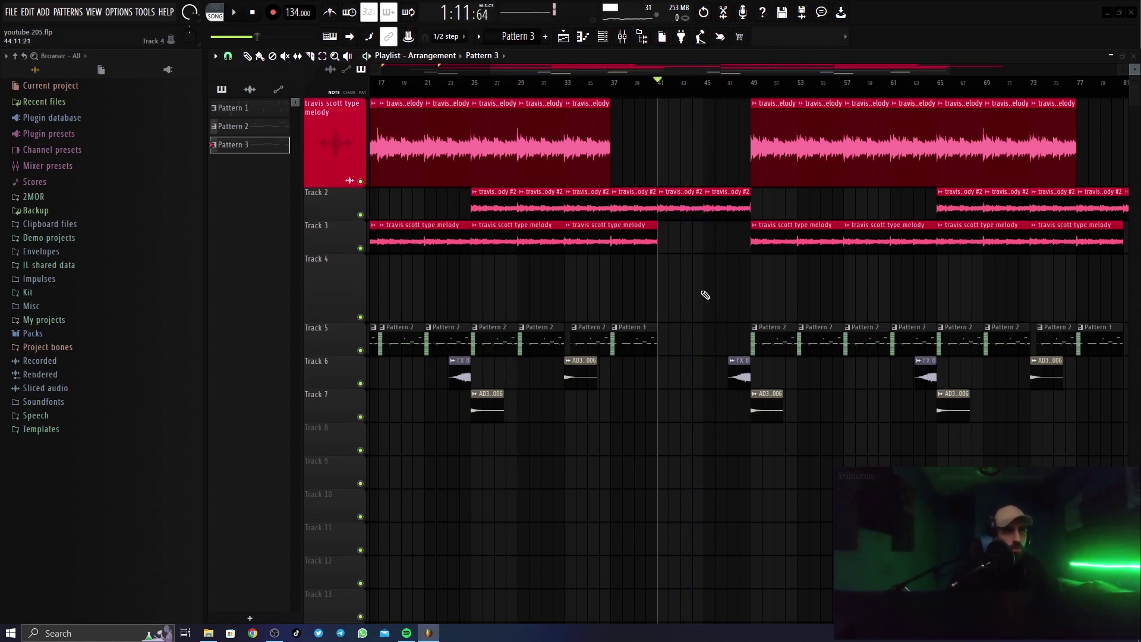
Place Pattern 3 on Track 4 at bar 45 and make that clip a unique pattern.
click(602, 37)
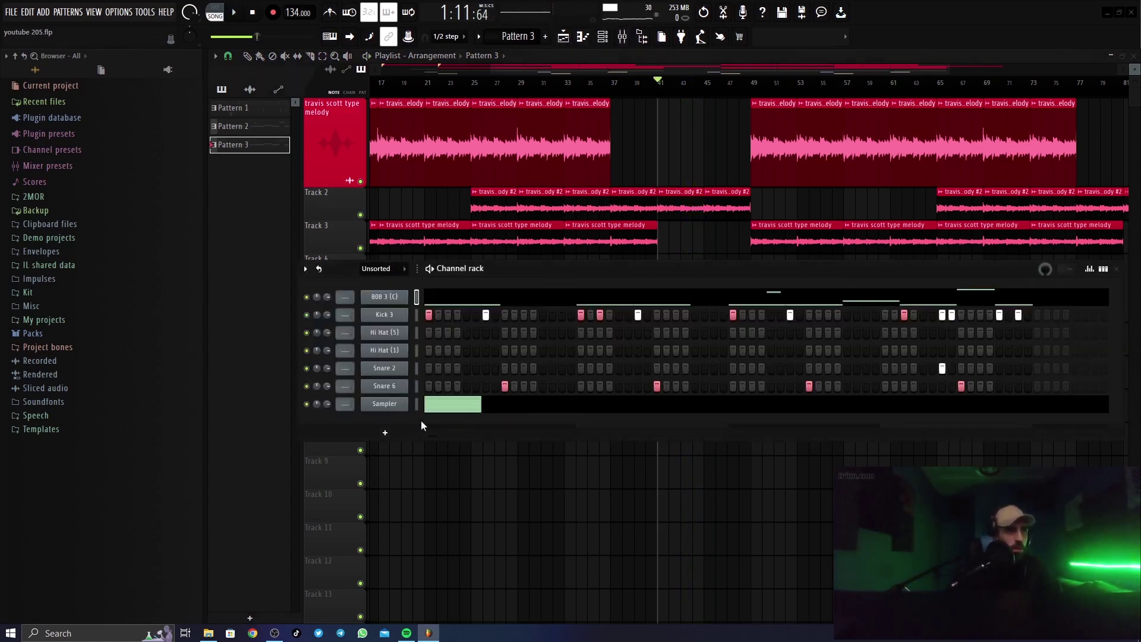
key(F6)
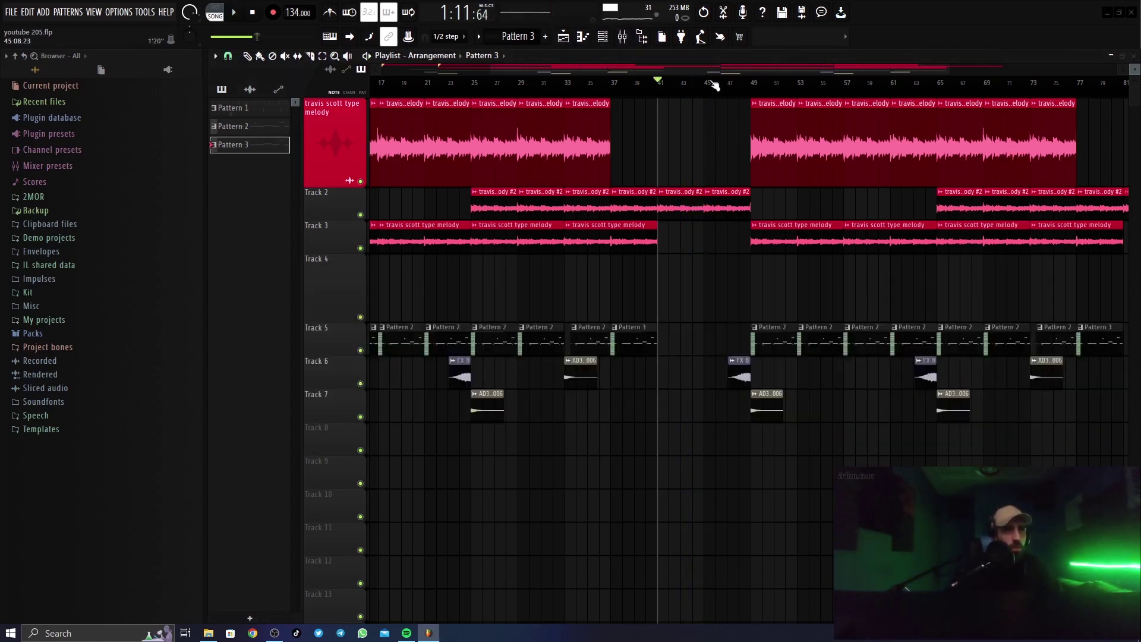
scroll(713, 85, up, 4)
click(703, 309)
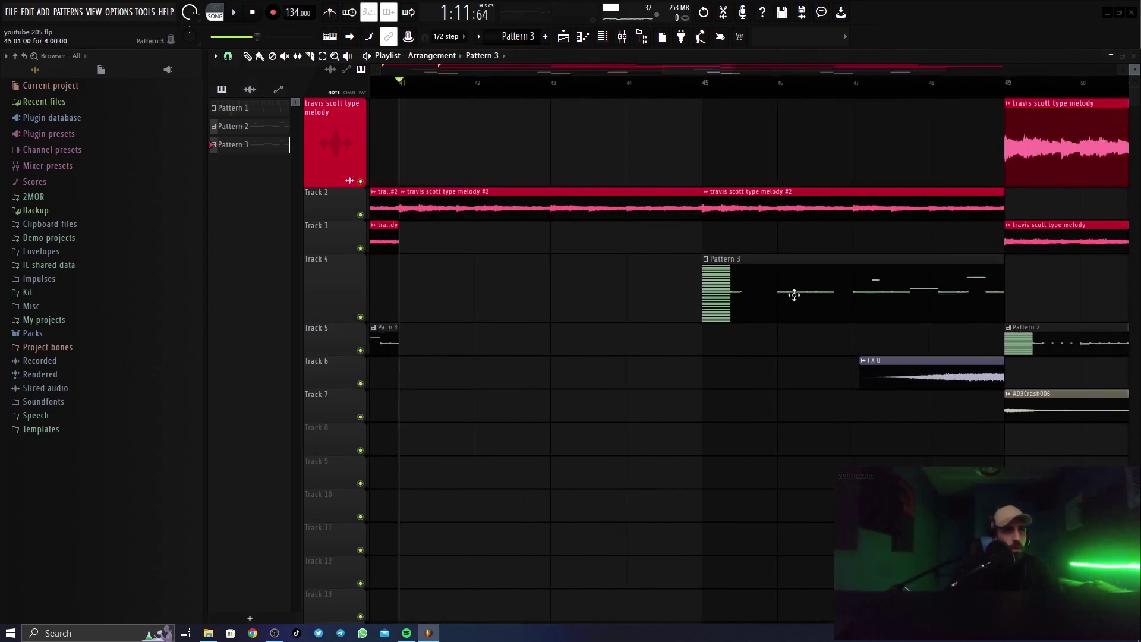
click(708, 260)
click(737, 337)
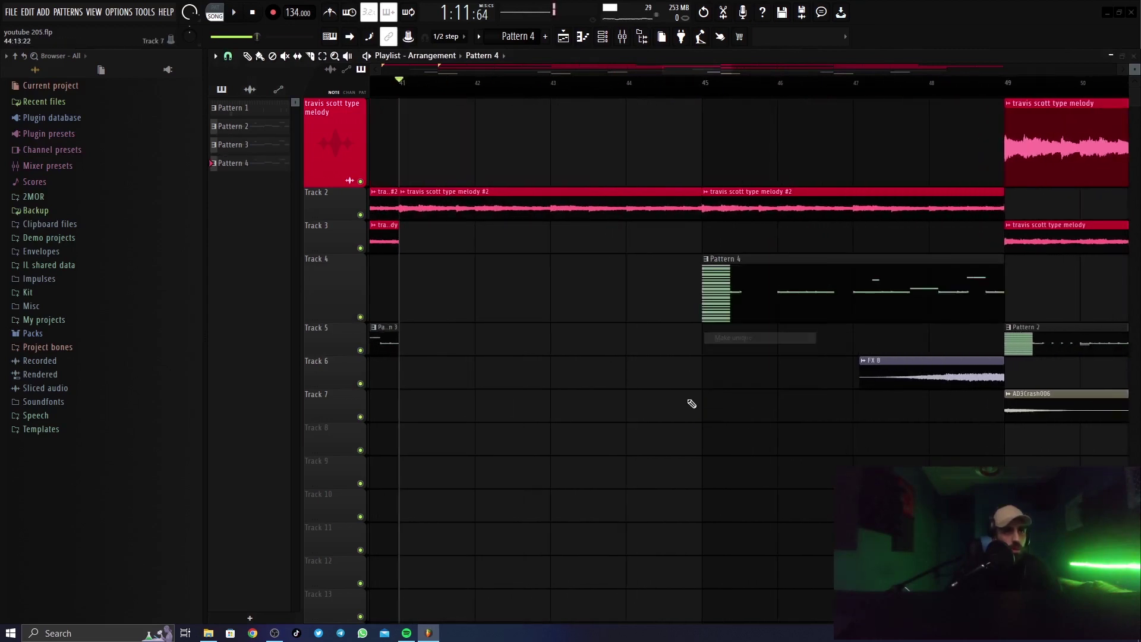
Erase Kick 3 steps from the start of Pattern 4 onward and check its 808 3 notes.
click(611, 40)
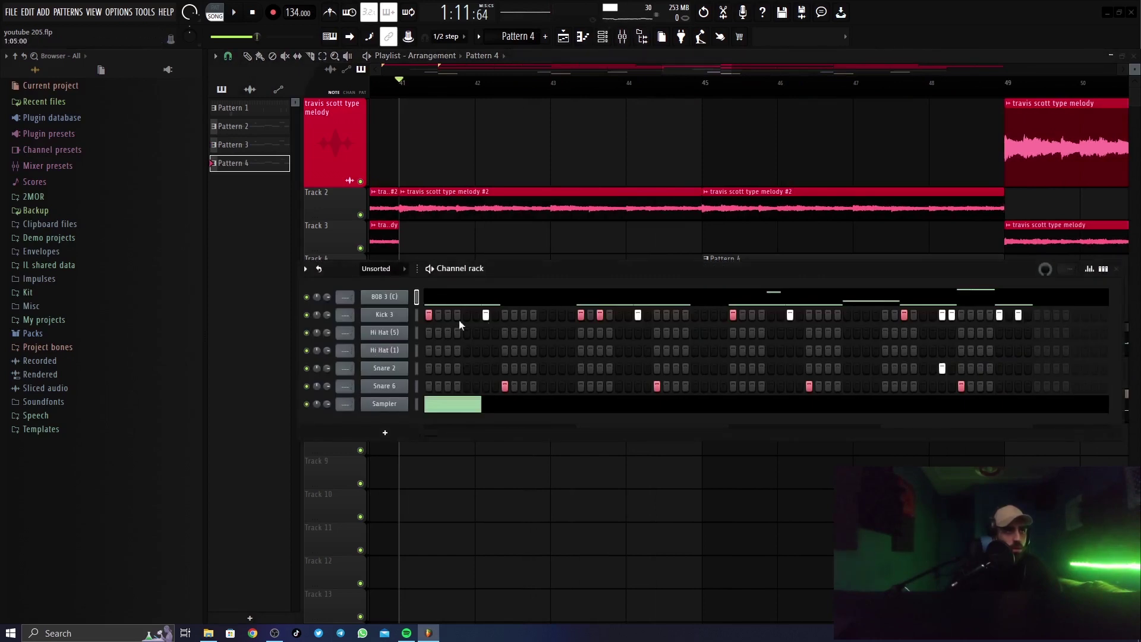
drag(425, 315, 772, 322)
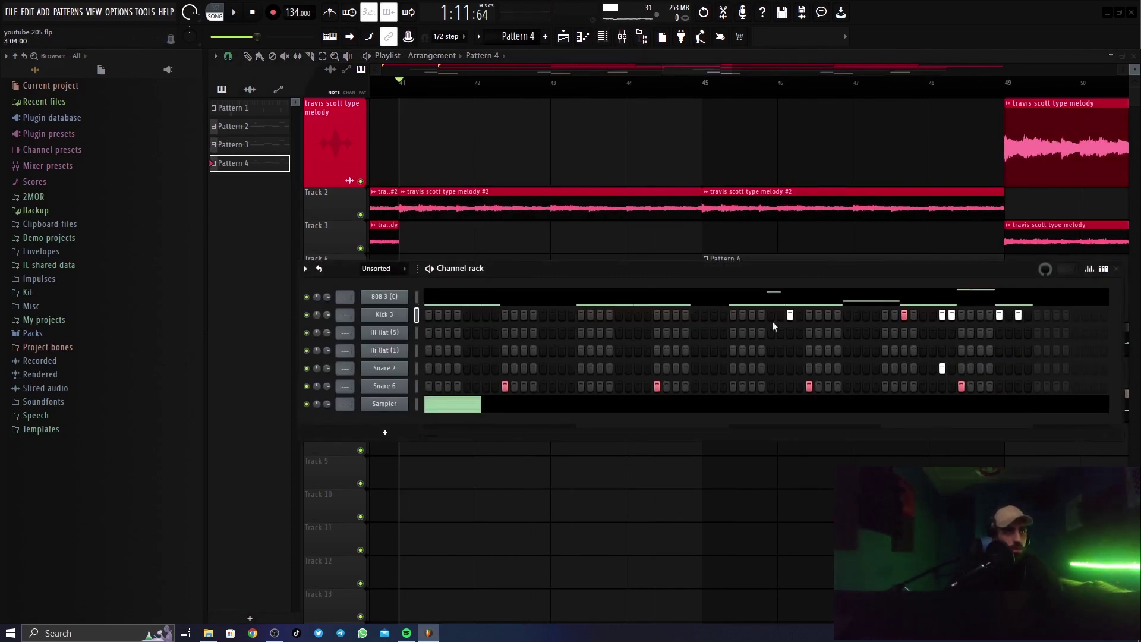
click(980, 304)
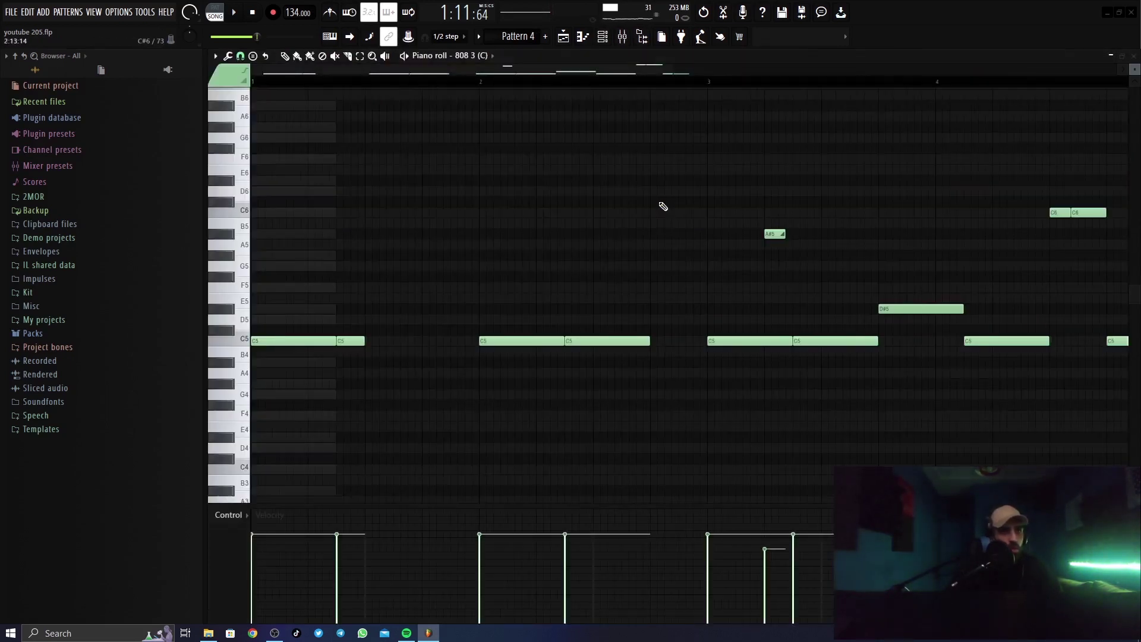
key(F5)
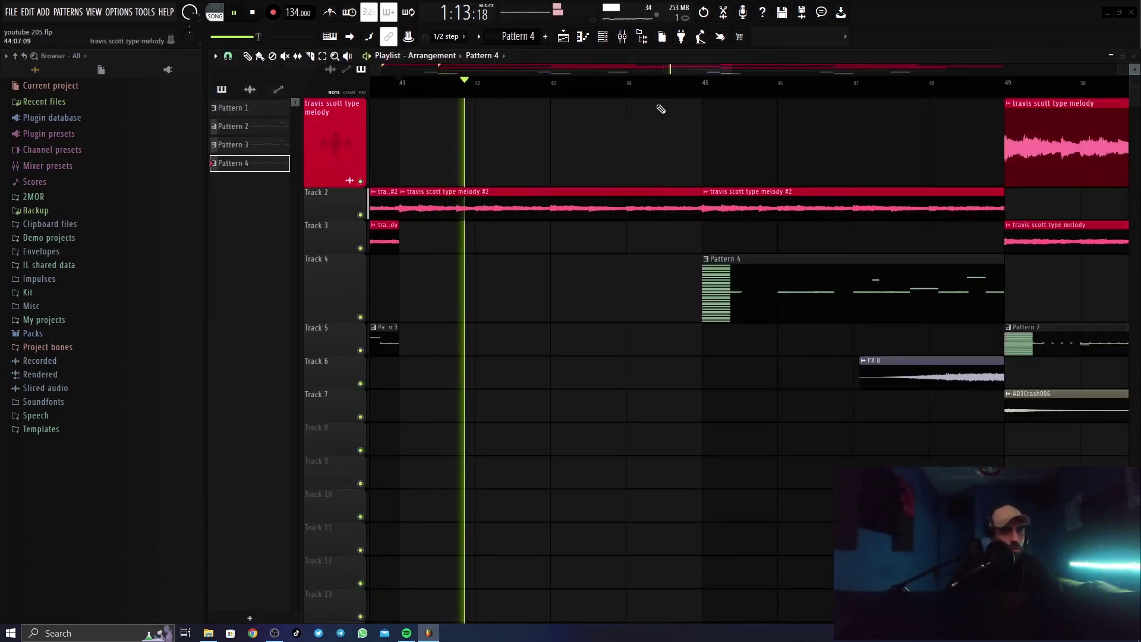
Play back the transition from just before Pattern 4 at bar 45 into the drop at bar 49.
key(space)
click(676, 88)
scroll(676, 88, down, 3)
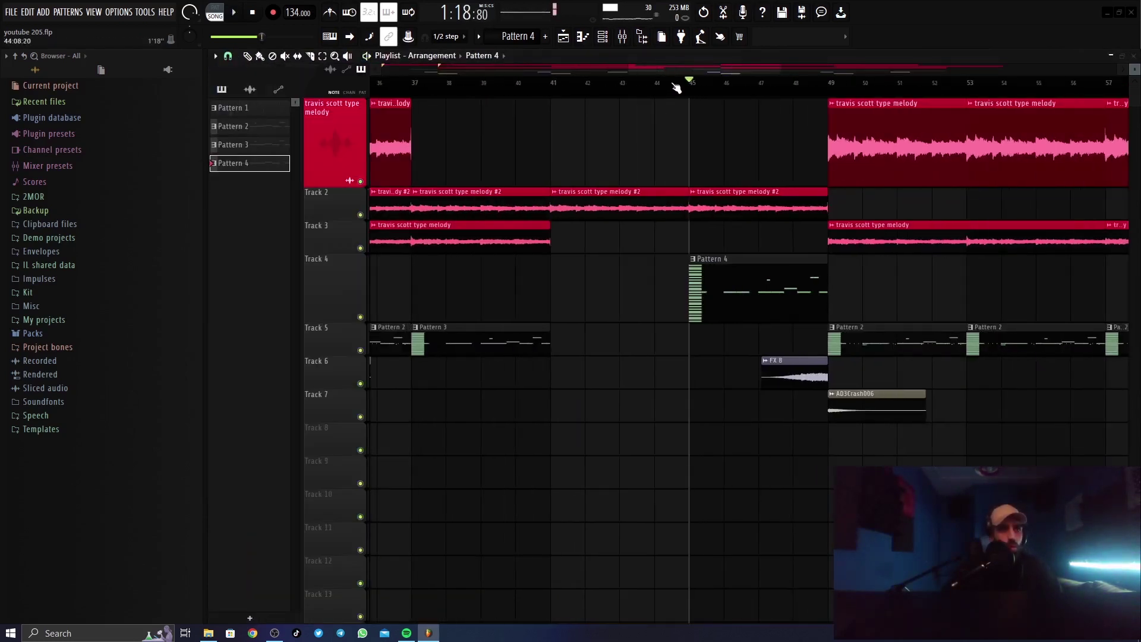
click(676, 88)
key(space)
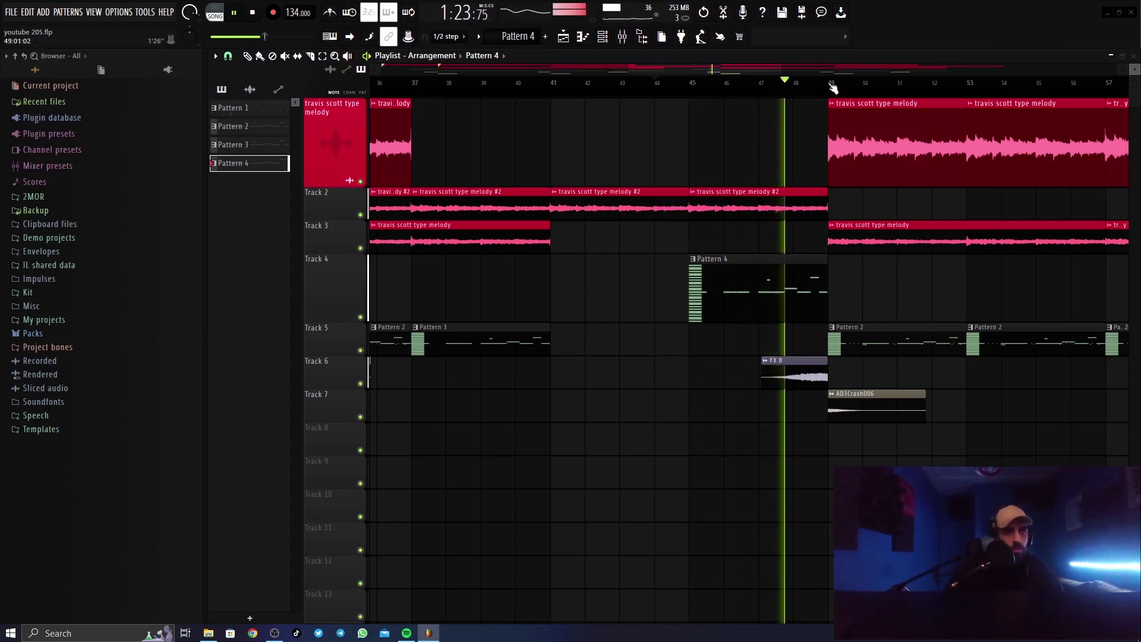
scroll(830, 86, up, 4)
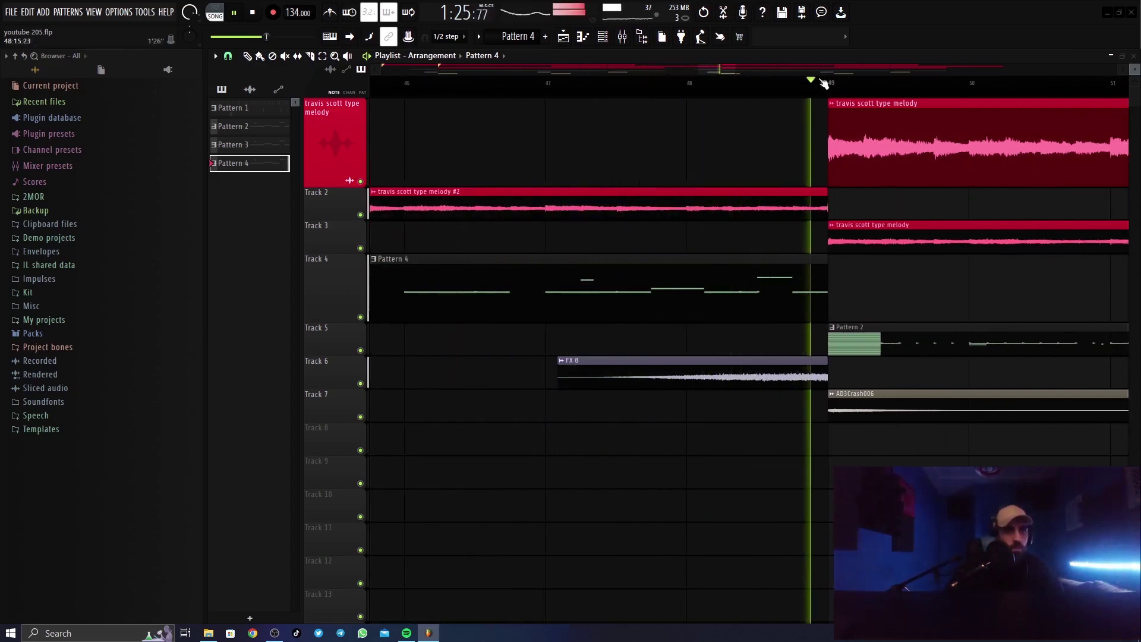
scroll(825, 84, down, 3)
scroll(825, 85, down, 4)
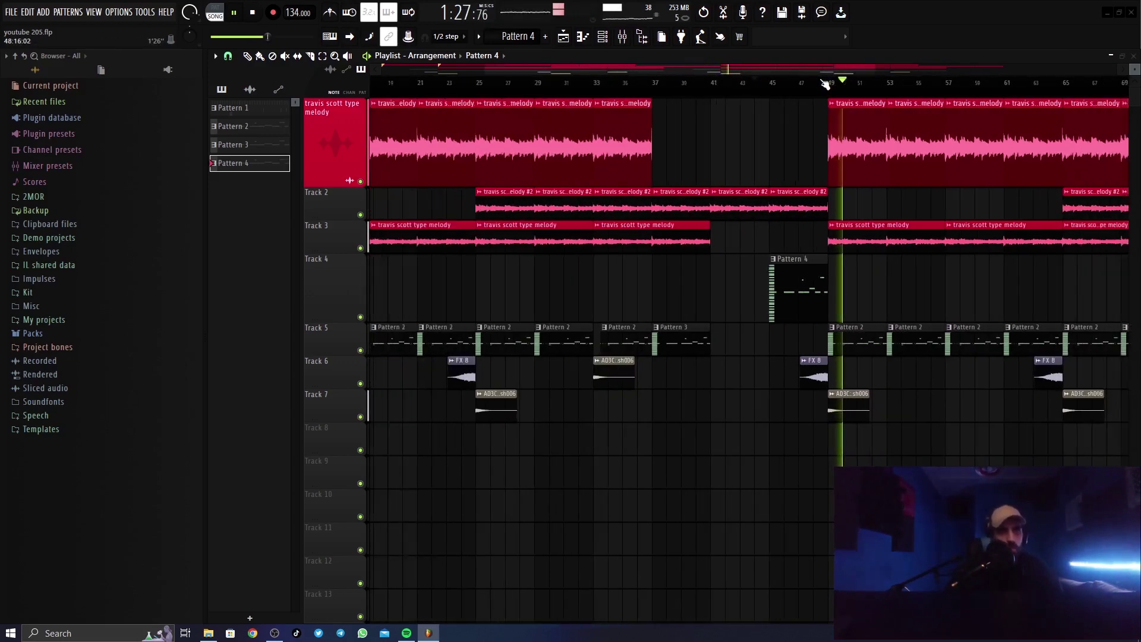
scroll(825, 85, down, 5)
key(space)
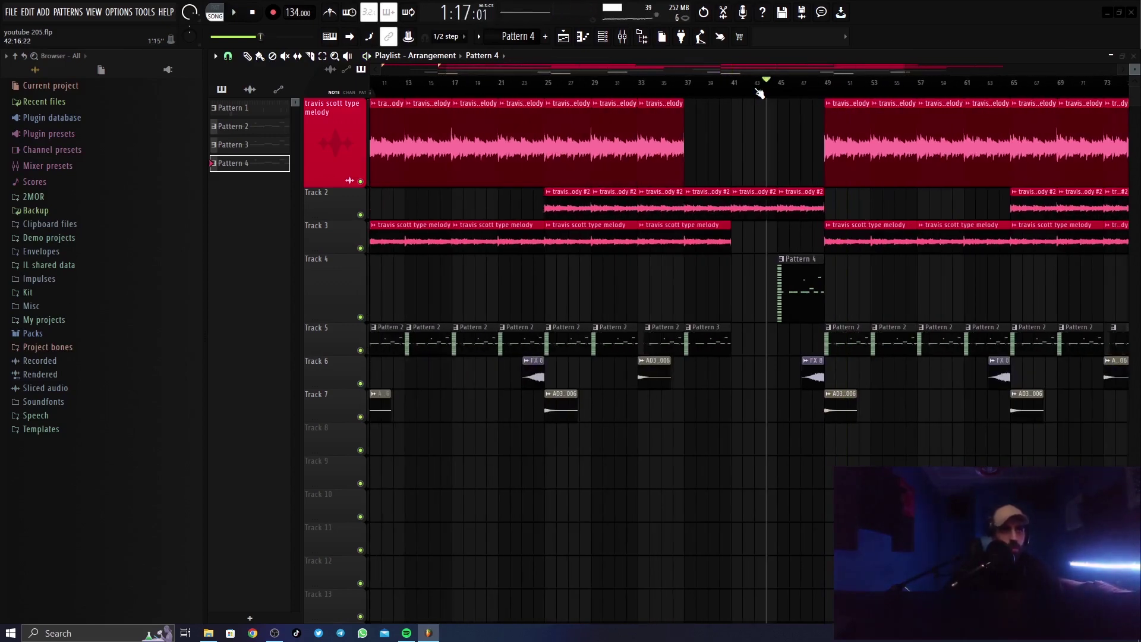
click(746, 84)
Place Pattern 4 on Track 4 at bar 85, under the closing melody #2 clip.
scroll(771, 90, up, 4)
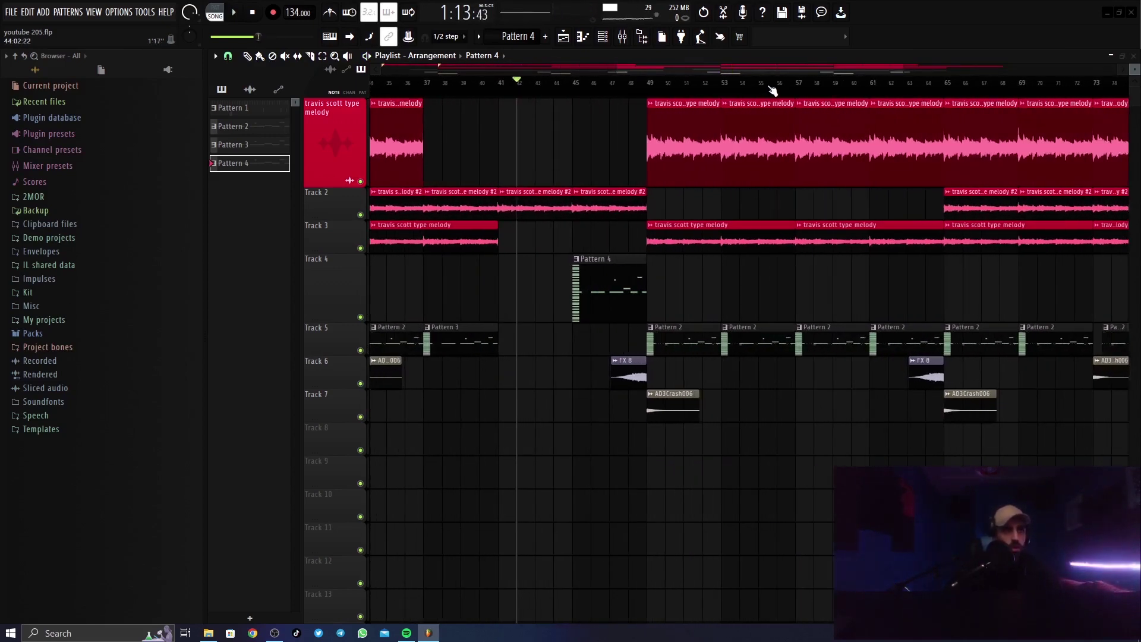
scroll(754, 89, down, 6)
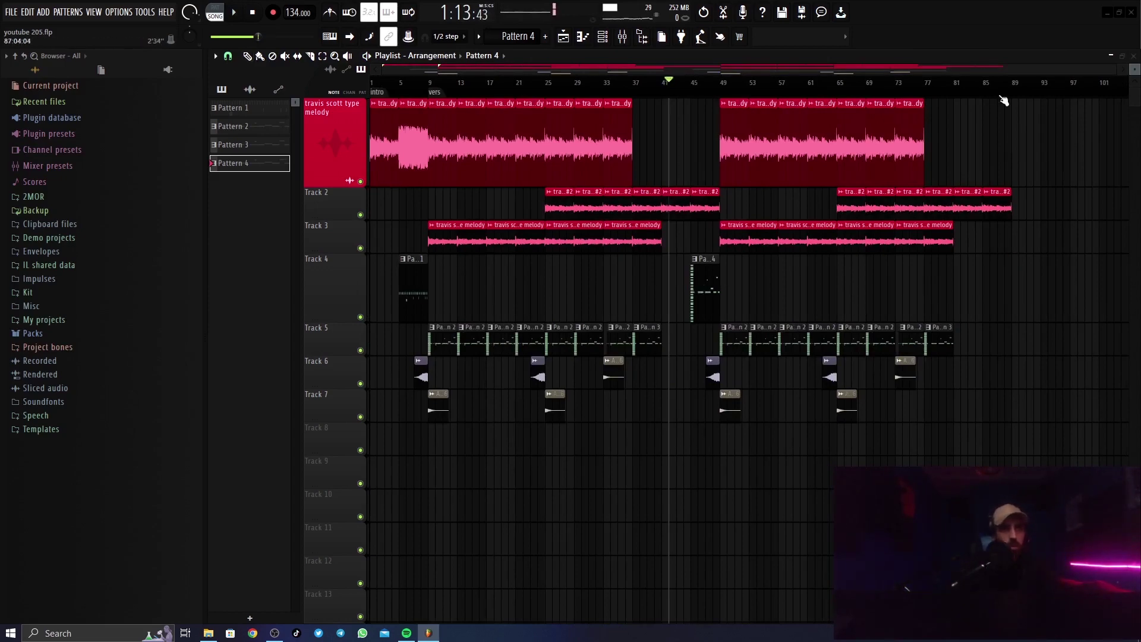
scroll(1003, 101, up, 8)
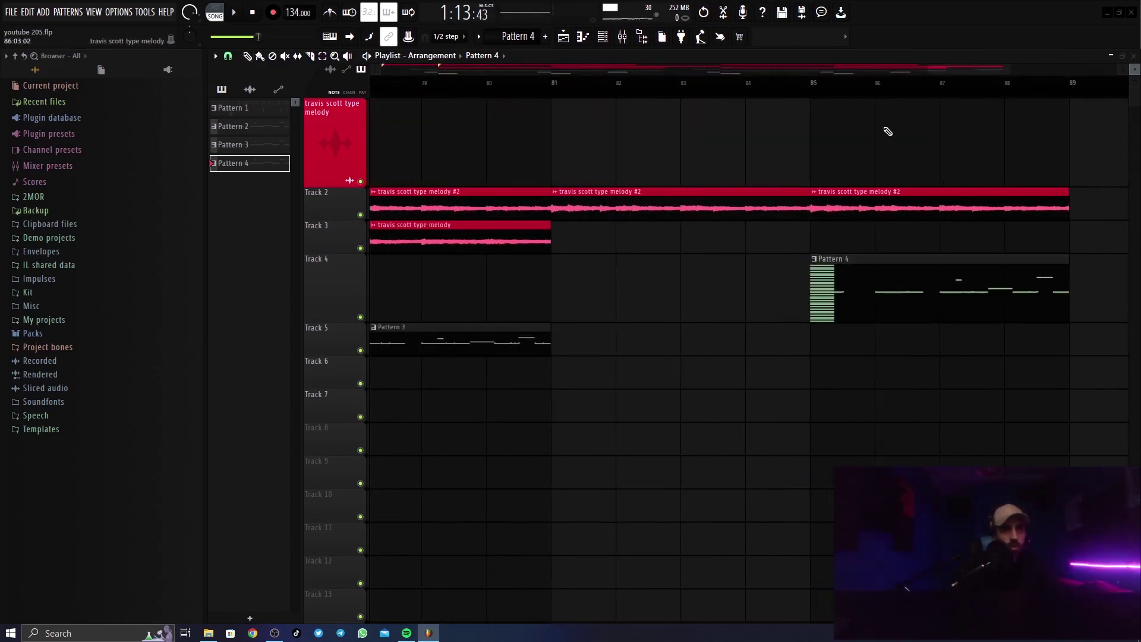
Duplicate the last travis scott type melody #2 clip on Track 2 so a copy starts at bar 89.
scroll(888, 131, down, 5)
scroll(937, 93, up, 3)
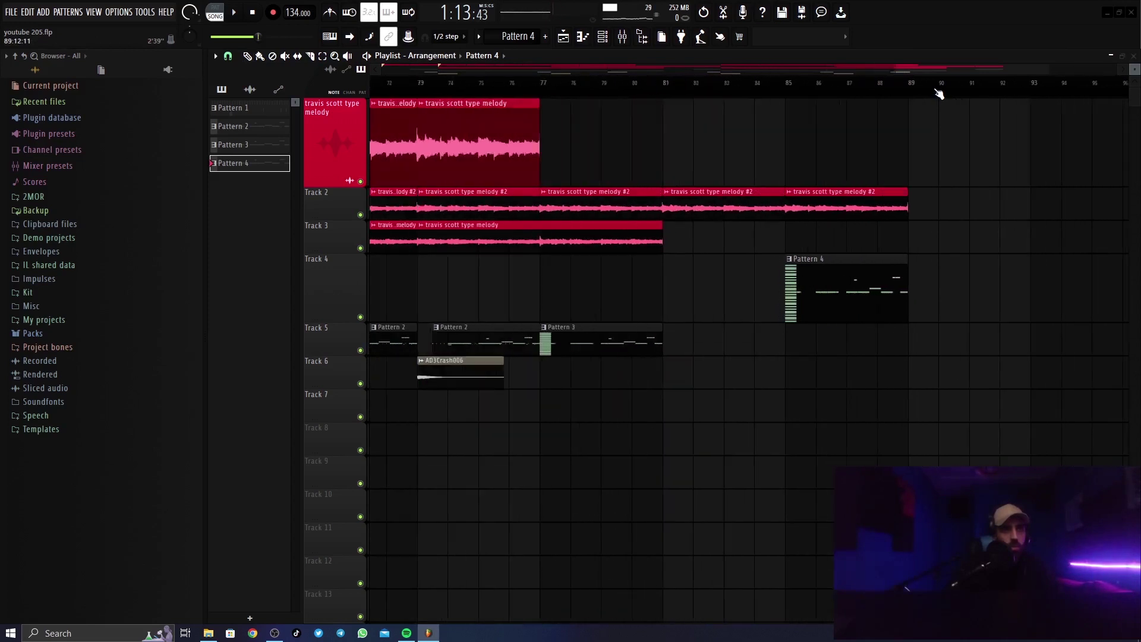
scroll(938, 93, down, 2)
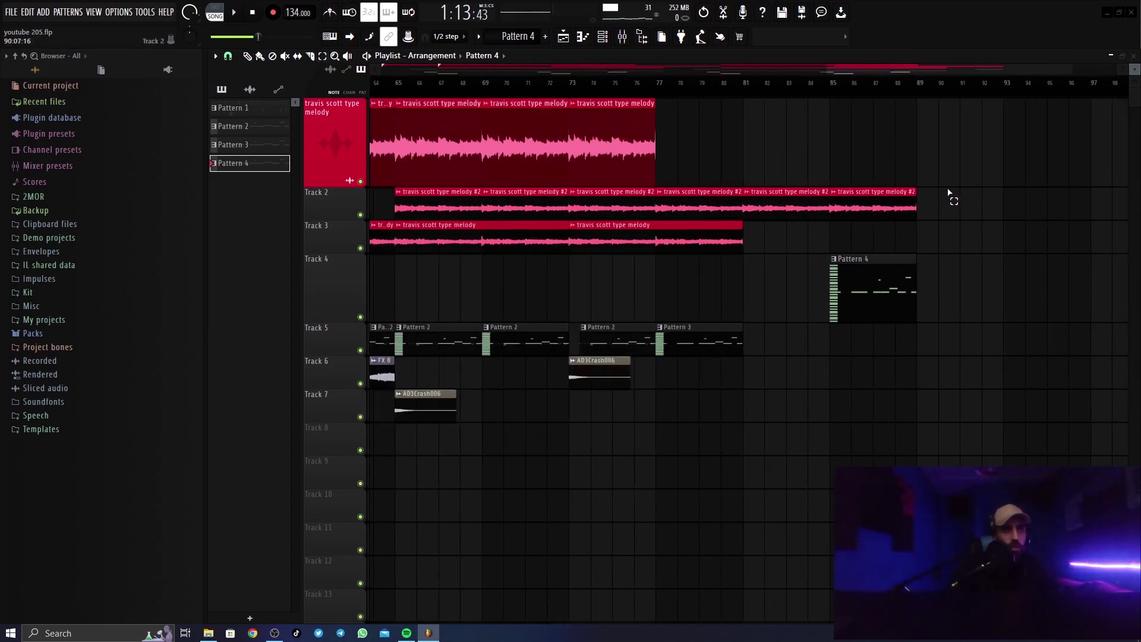
drag(949, 193, 854, 224)
key(ctrl+b)
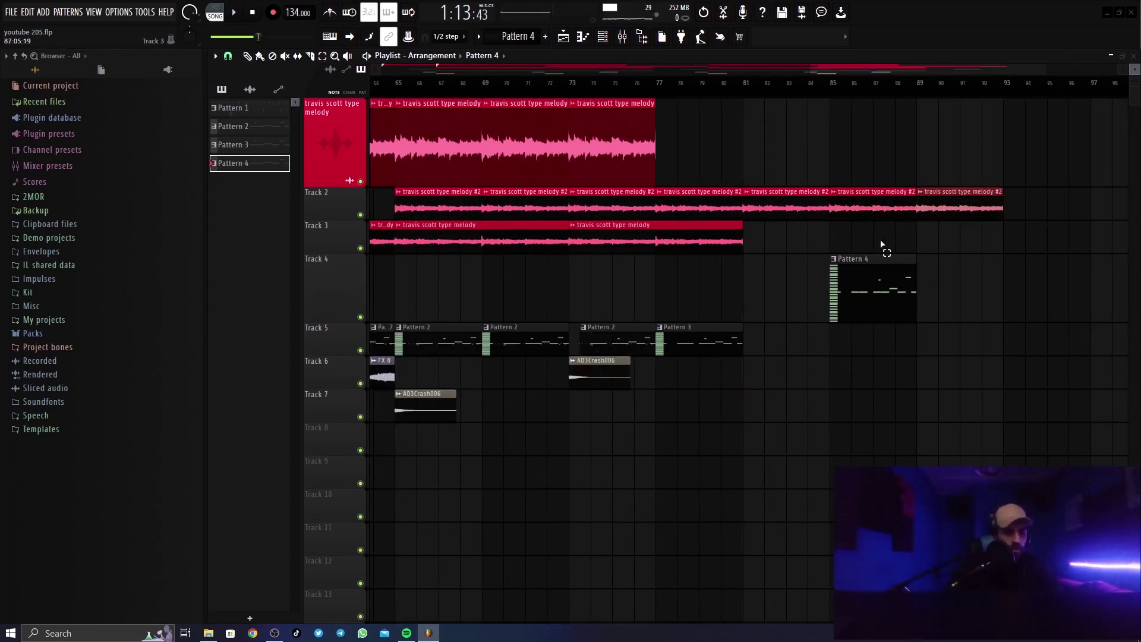
Play back the outro from bar 87 past the end of Pattern 4 at bar 89.
scroll(881, 88, up, 3)
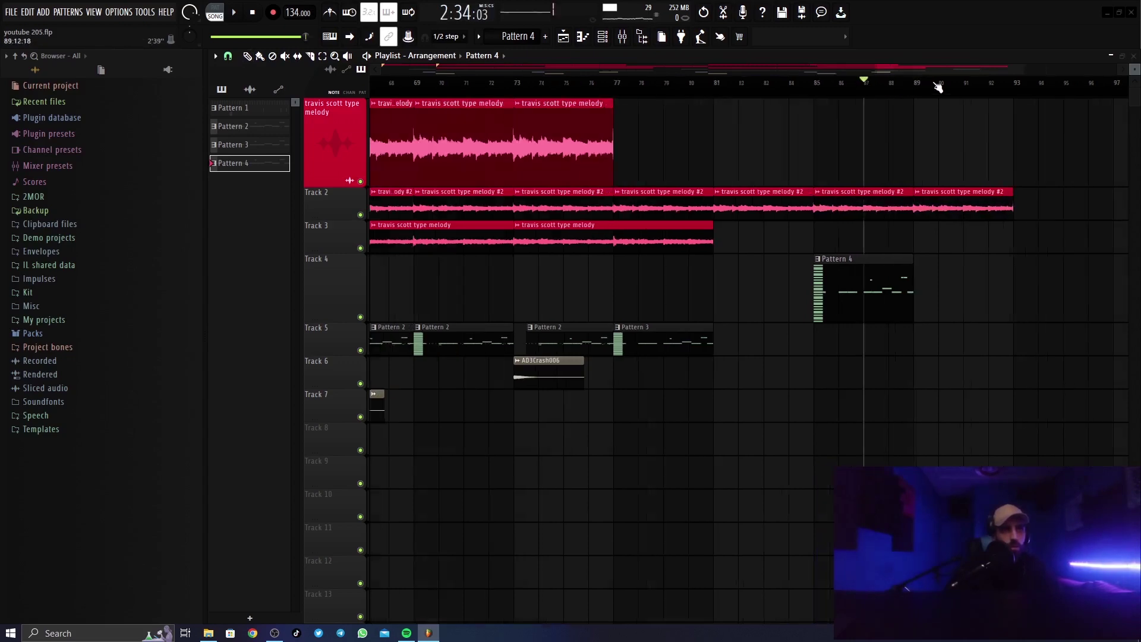
key(space)
scroll(814, 88, down, 4)
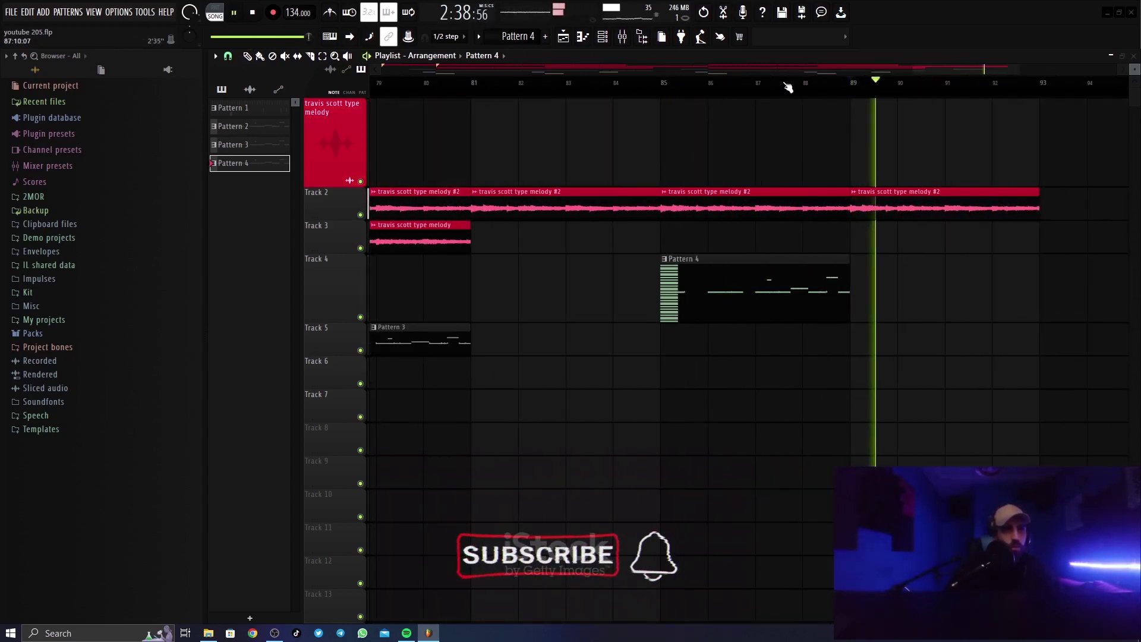
click(761, 84)
scroll(774, 88, down, 2)
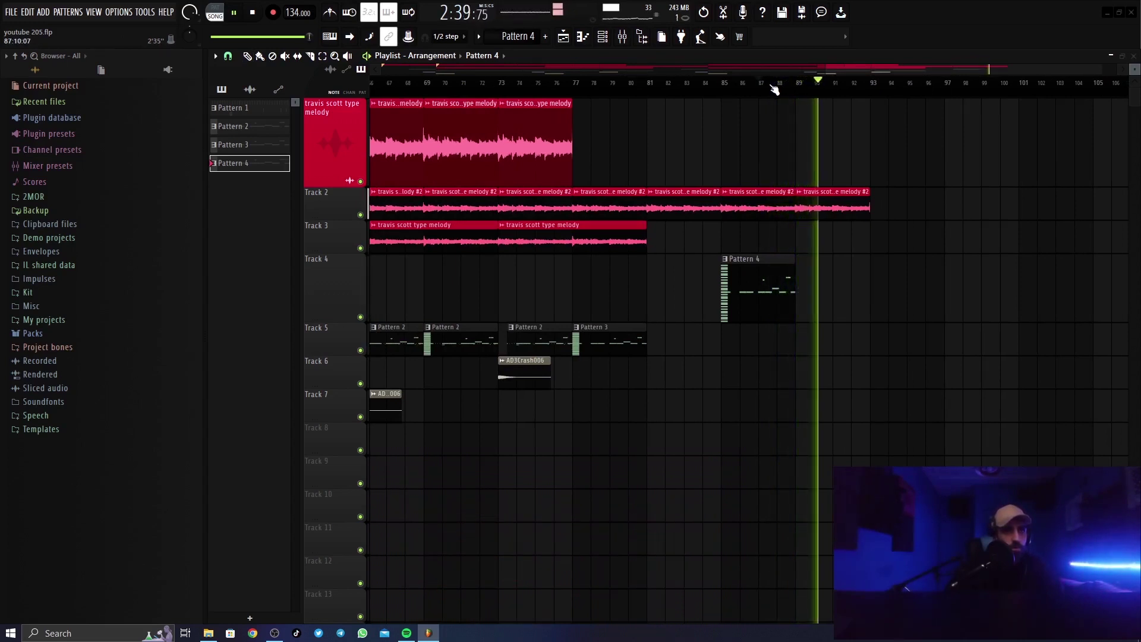
scroll(835, 297, down, 1)
key(space)
Duplicate the closing Pattern 4 clip on Track 4 so a copy starts at bar 89.
drag(842, 278, 721, 301)
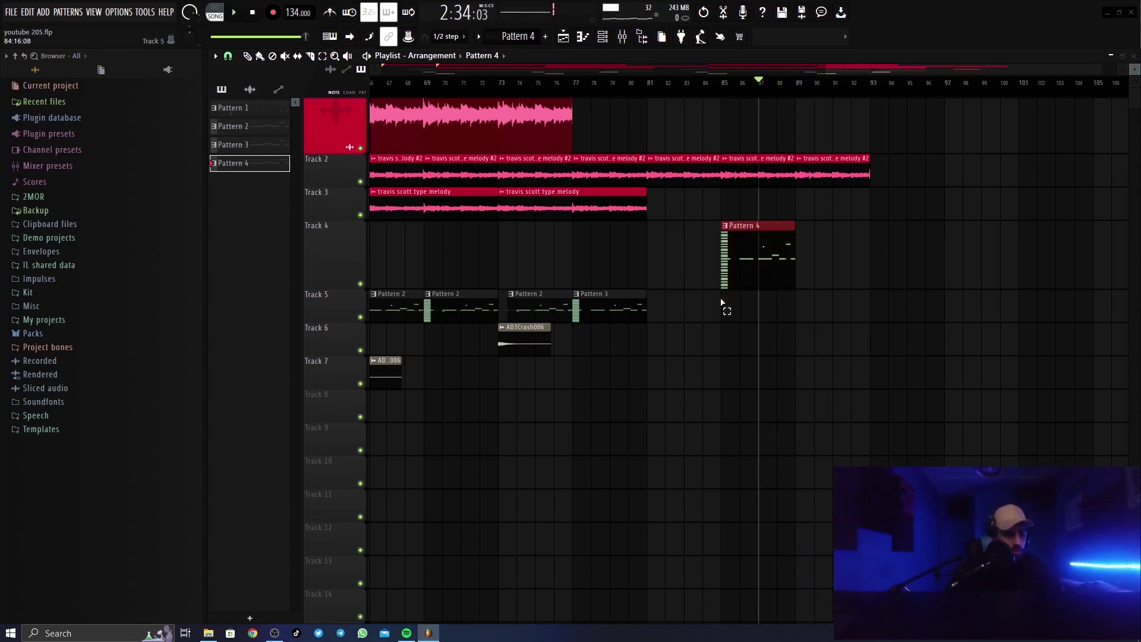
key(ctrl+b)
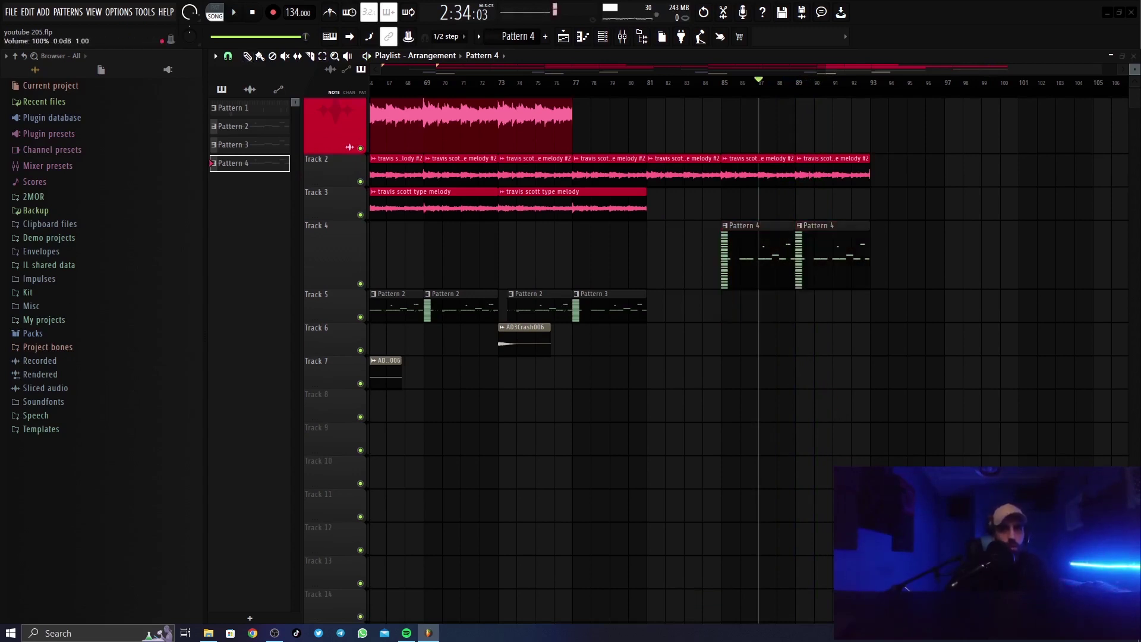
Automate the master volume on Track 8, copying the end point's 80% value and adding a control point near bar 90.
scroll(679, 94, down, 5)
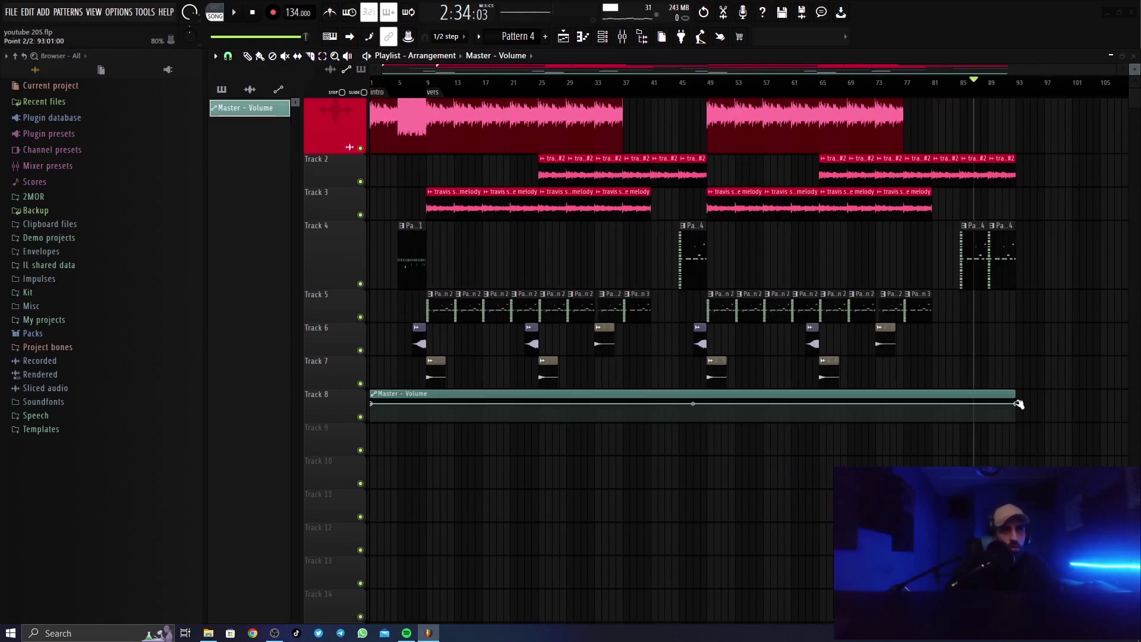
right_click(1017, 403)
click(1000, 414)
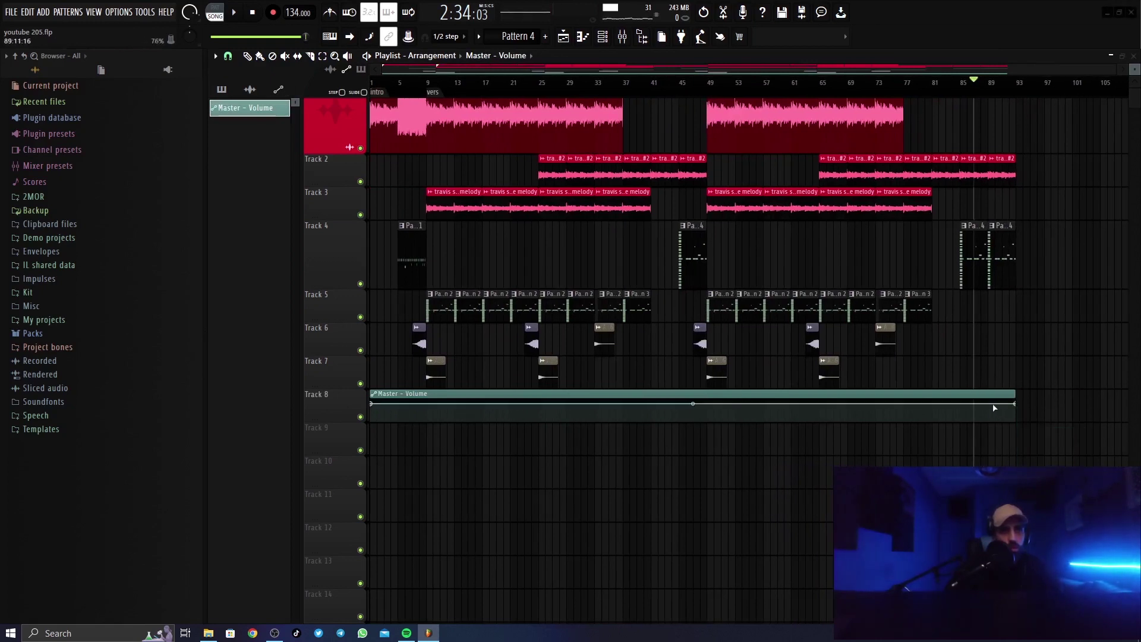
right_click(996, 404)
click(1019, 466)
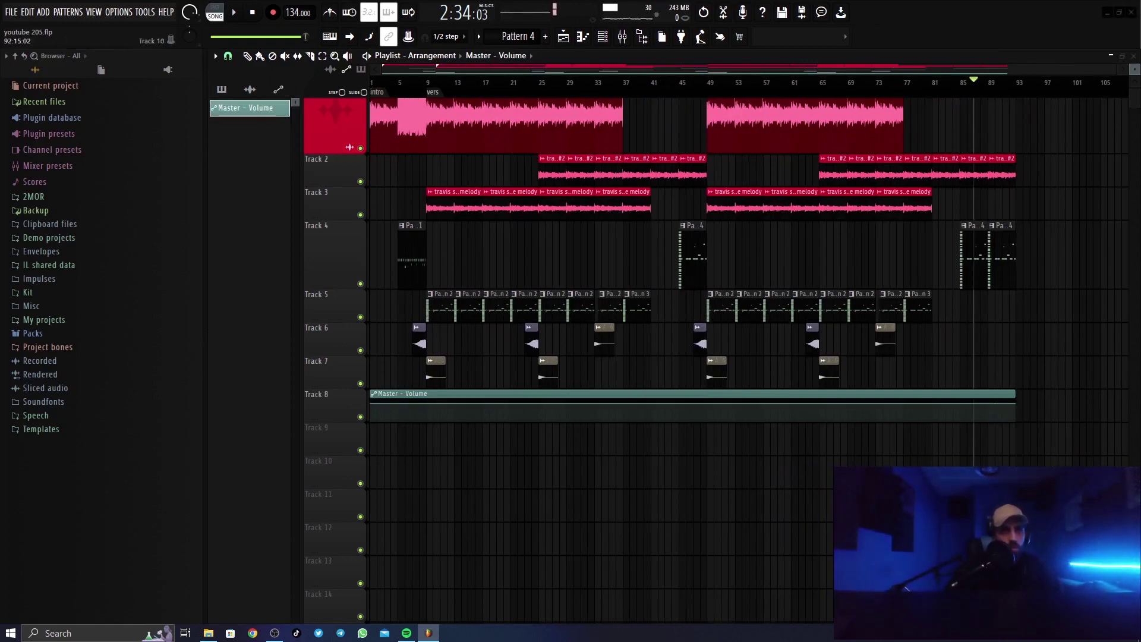
Shape the Master - Volume fade-out: lower the bar 93 end point to 0% and set the middle point to bar 89 with the pasted 80% value.
scroll(1033, 98, up, 5)
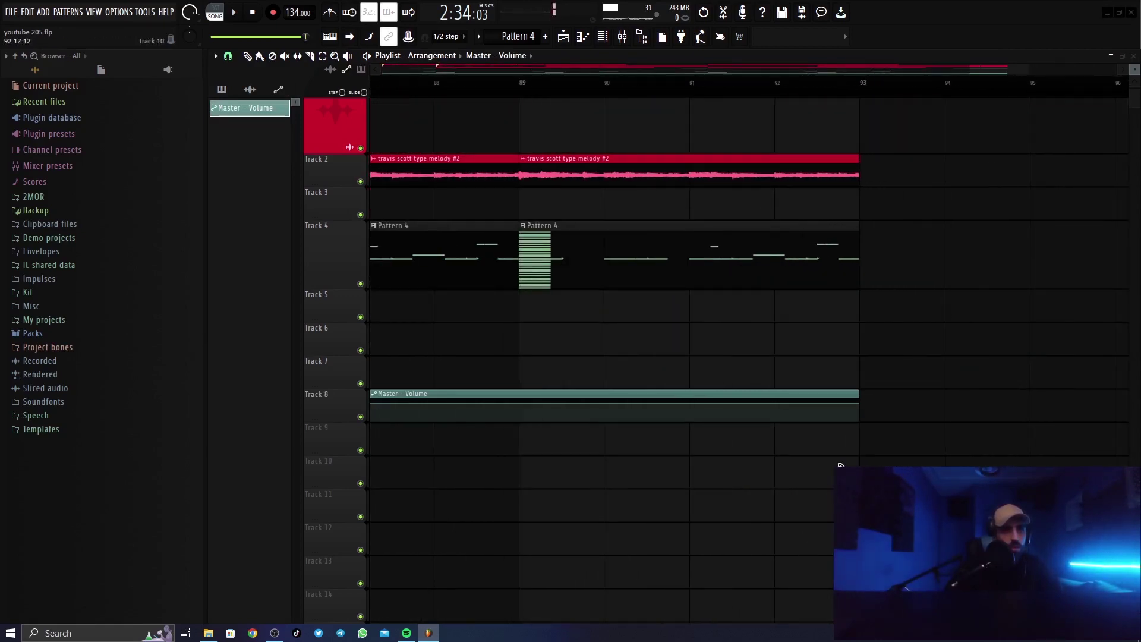
drag(860, 405, 859, 439)
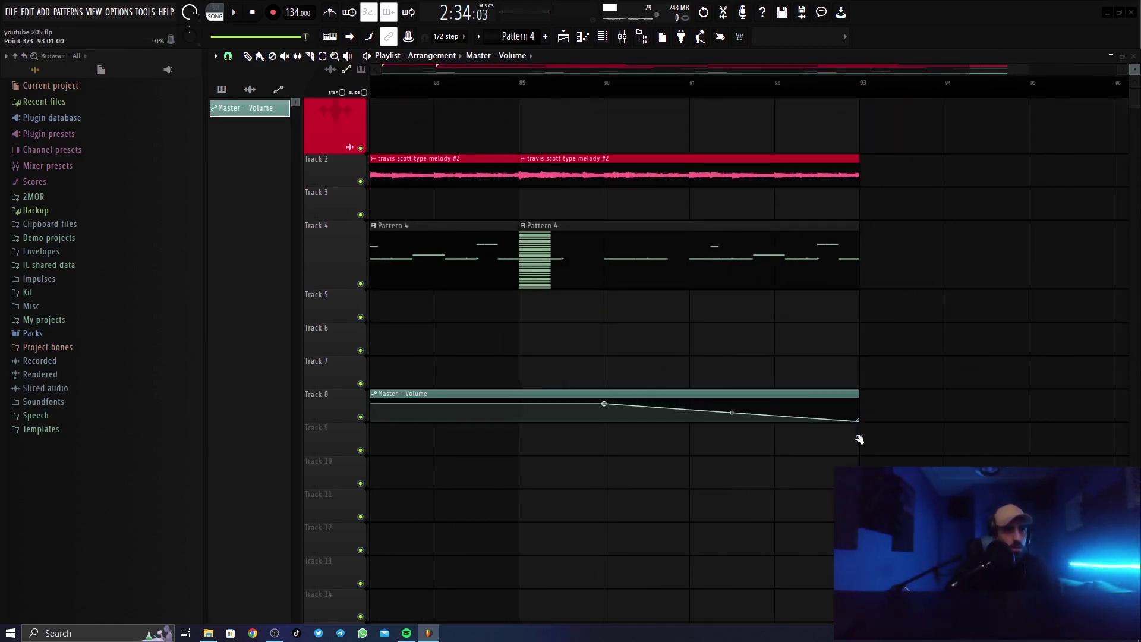
drag(606, 407, 529, 410)
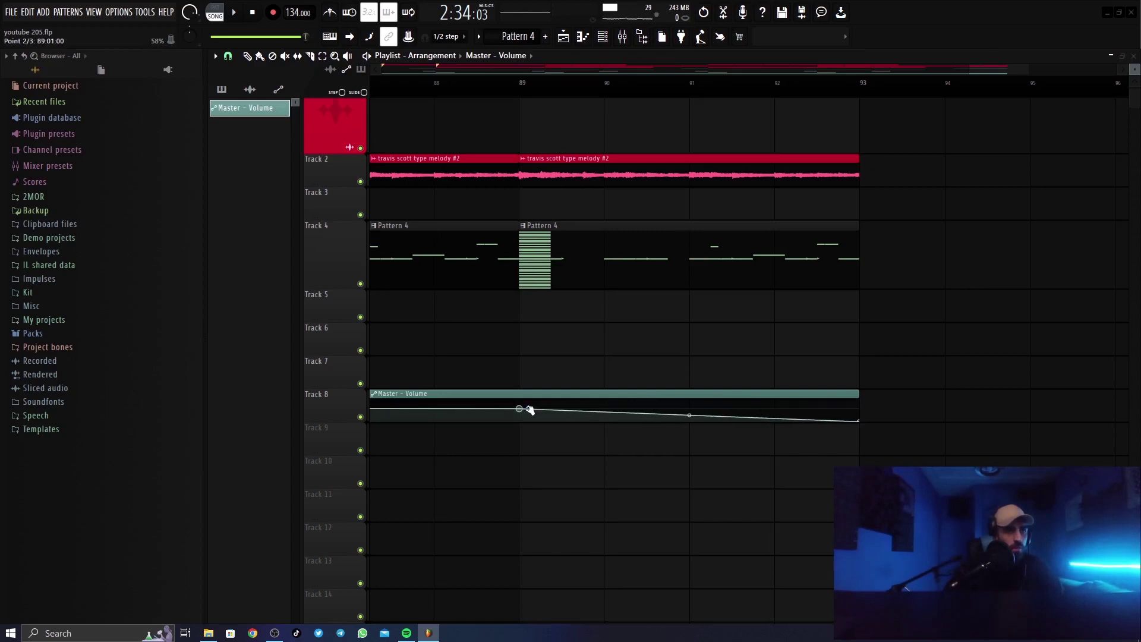
right_click(520, 409)
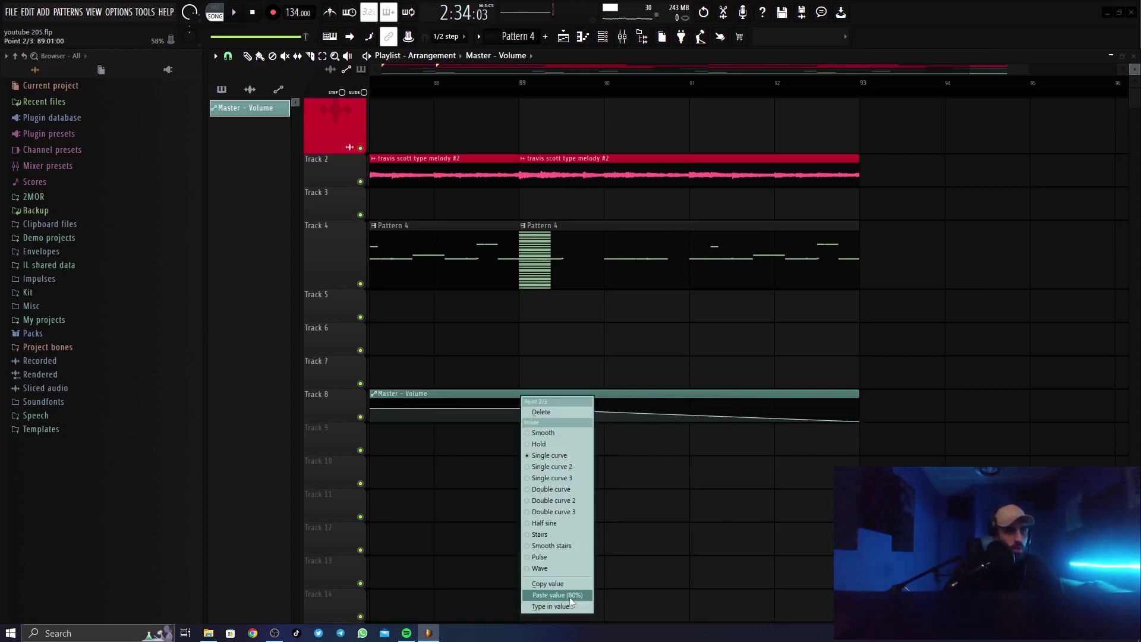
click(569, 596)
Play back the ending from bar 87 to check the master volume fade-out.
drag(708, 72, 752, 100)
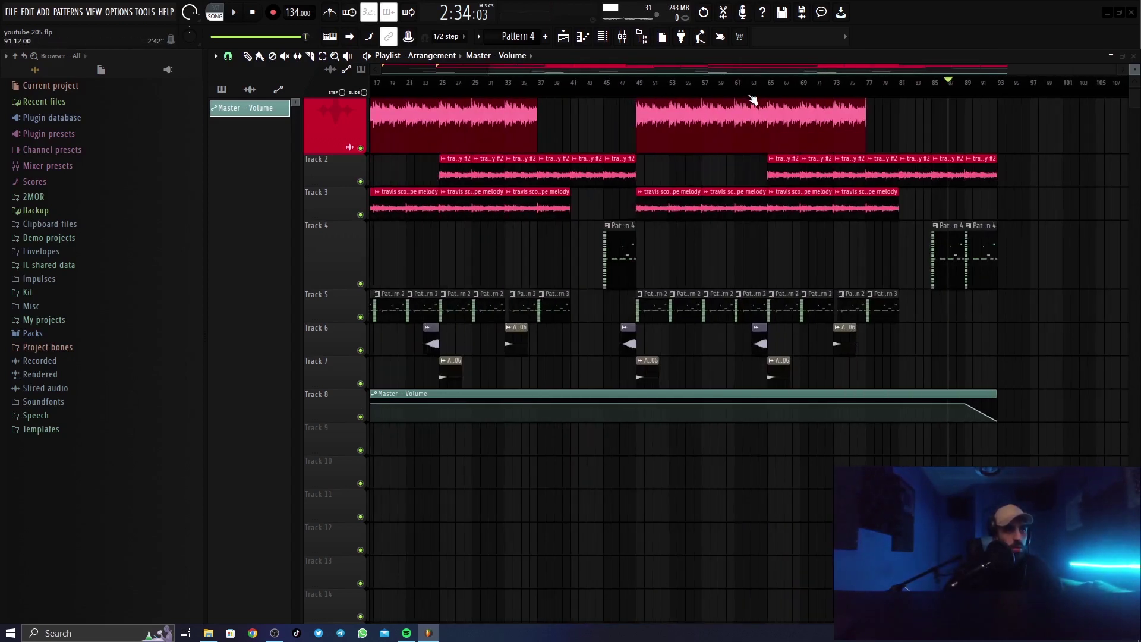
key(space)
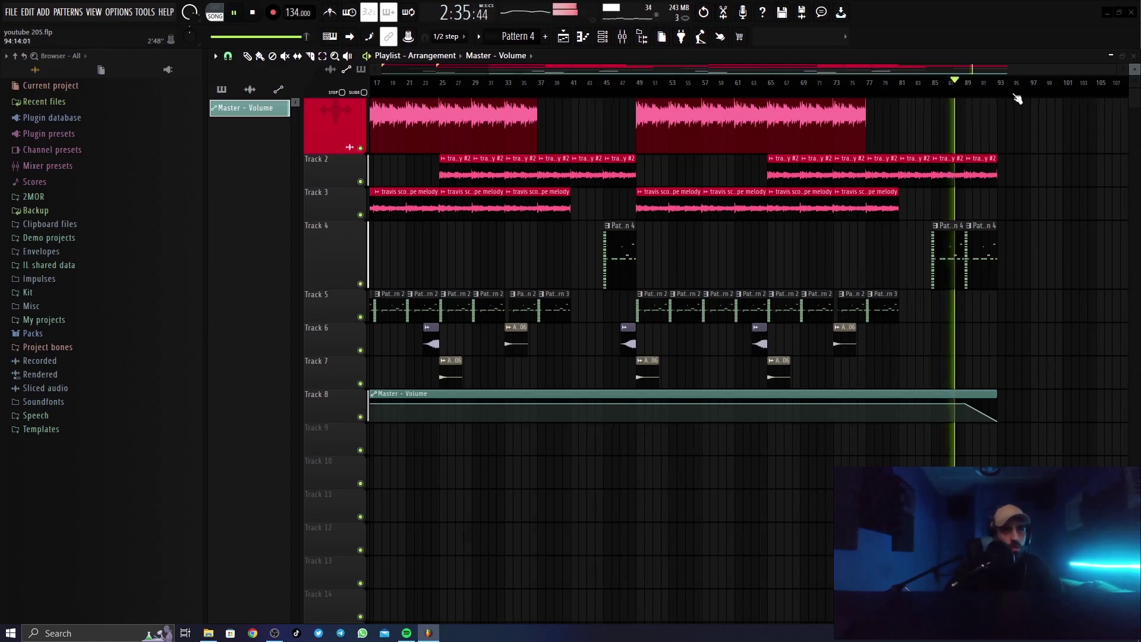
scroll(1016, 96, up, 3)
scroll(1017, 99, up, 2)
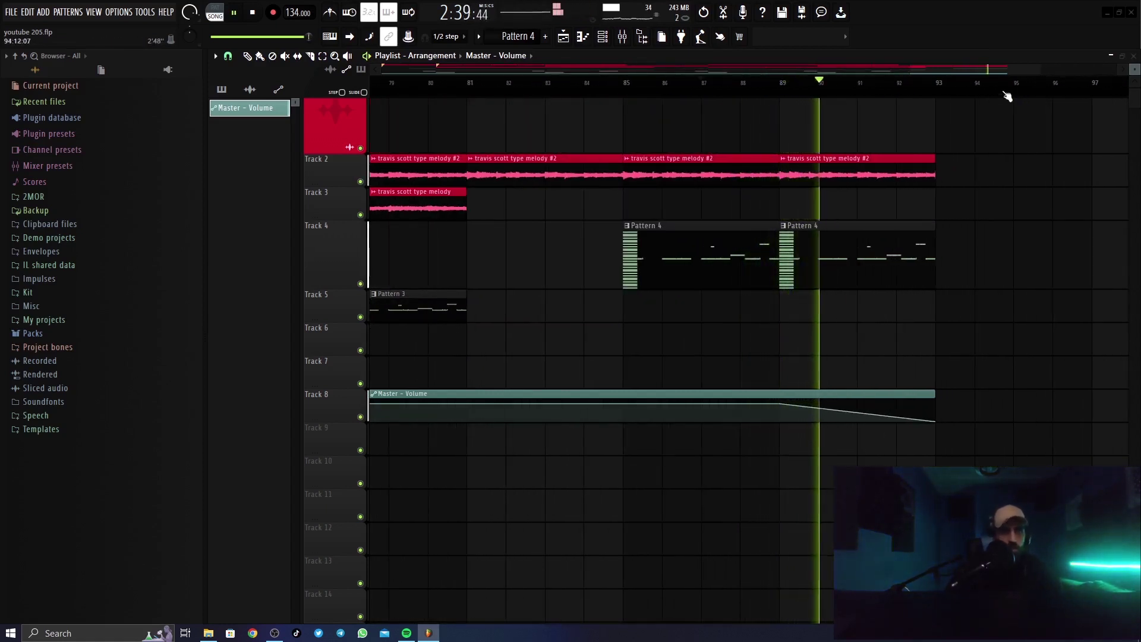
scroll(980, 91, down, 1)
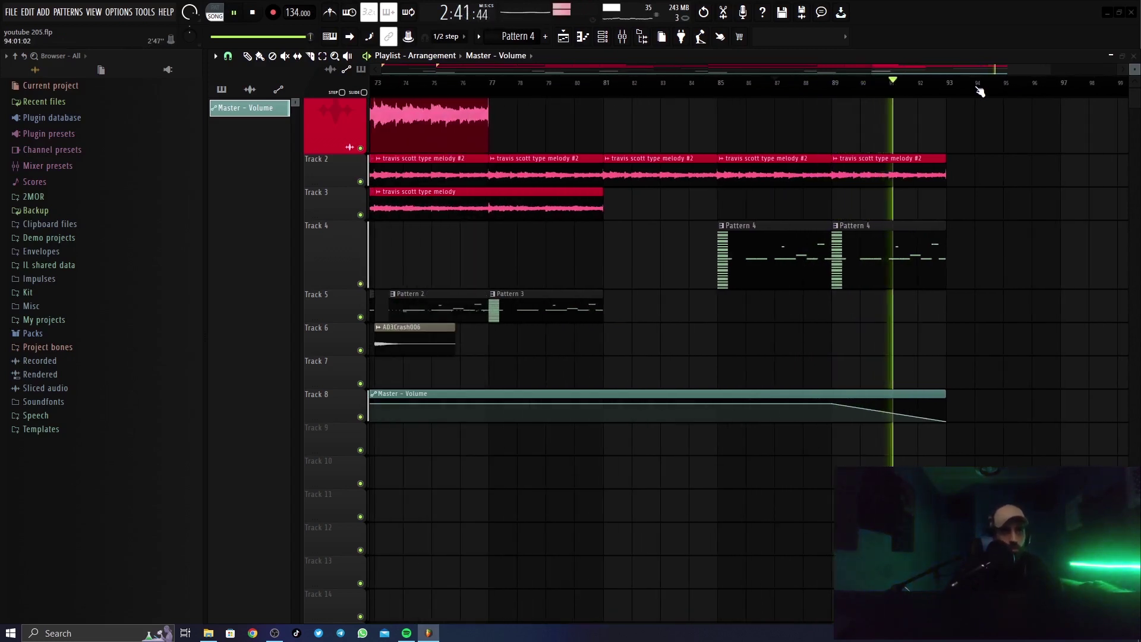